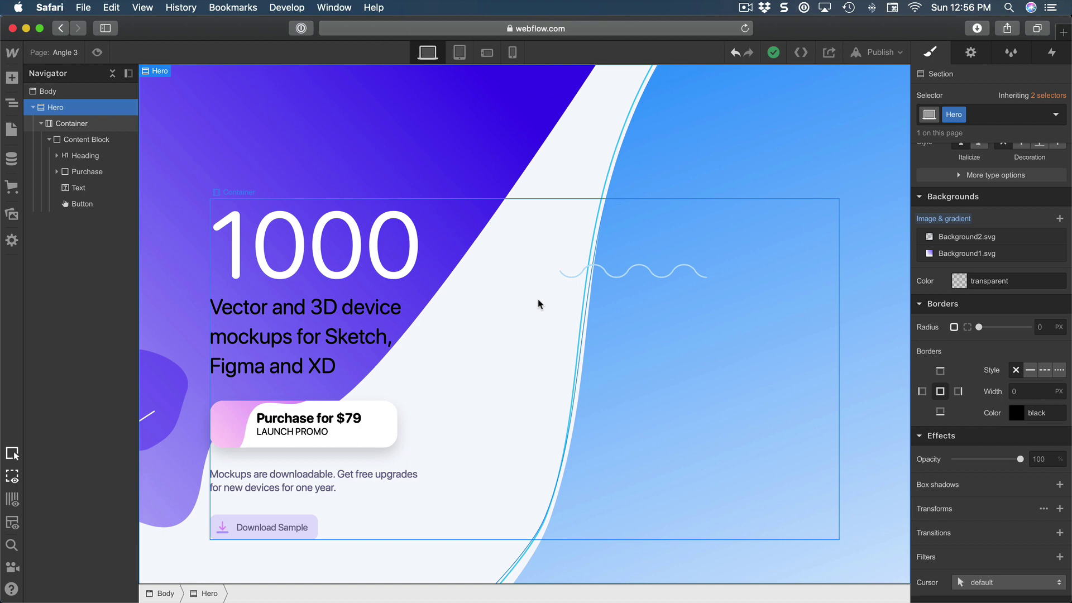
click(670, 313)
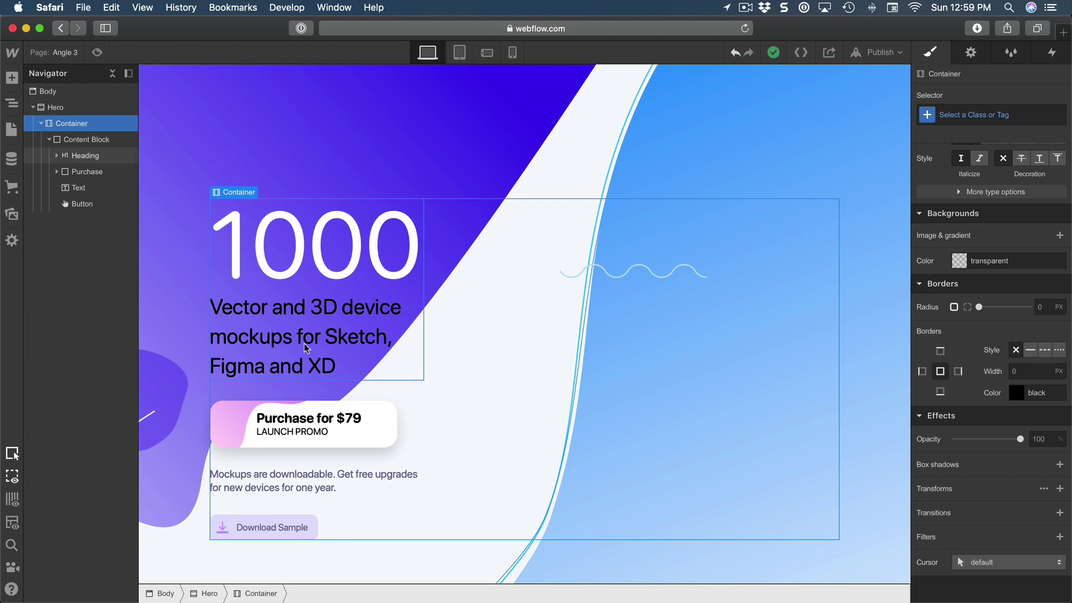
click(412, 371)
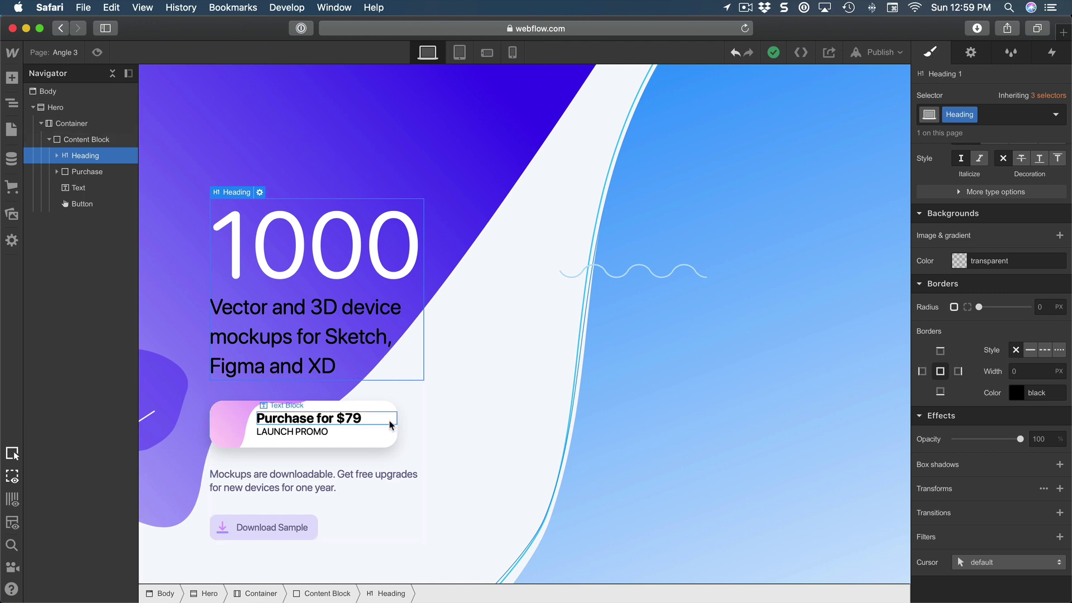
click(384, 450)
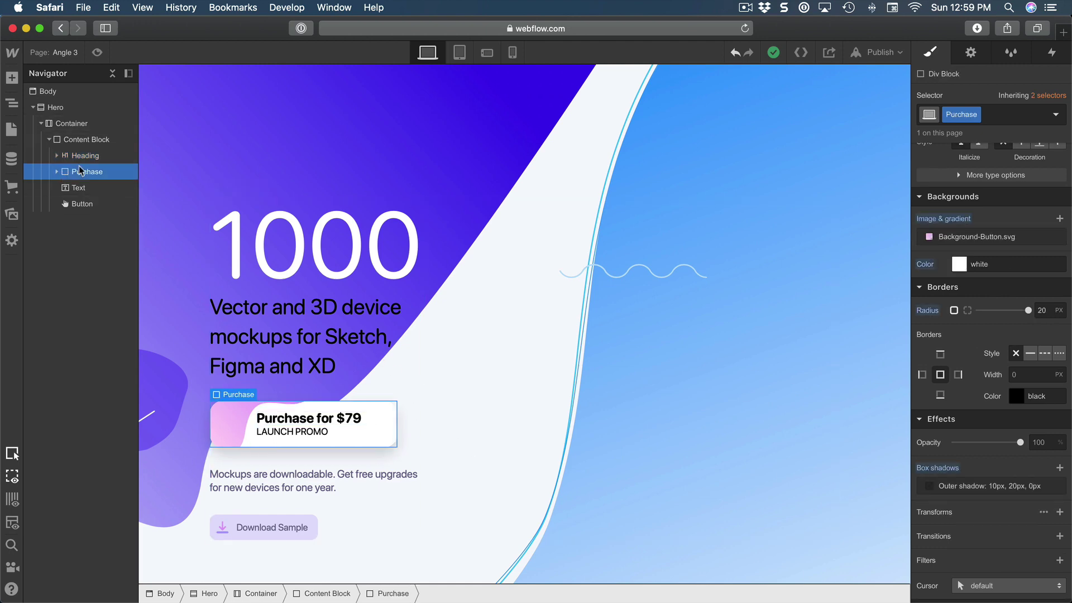
- Reset the top and bottom margins of the Text block below the purchase button
click(86, 191)
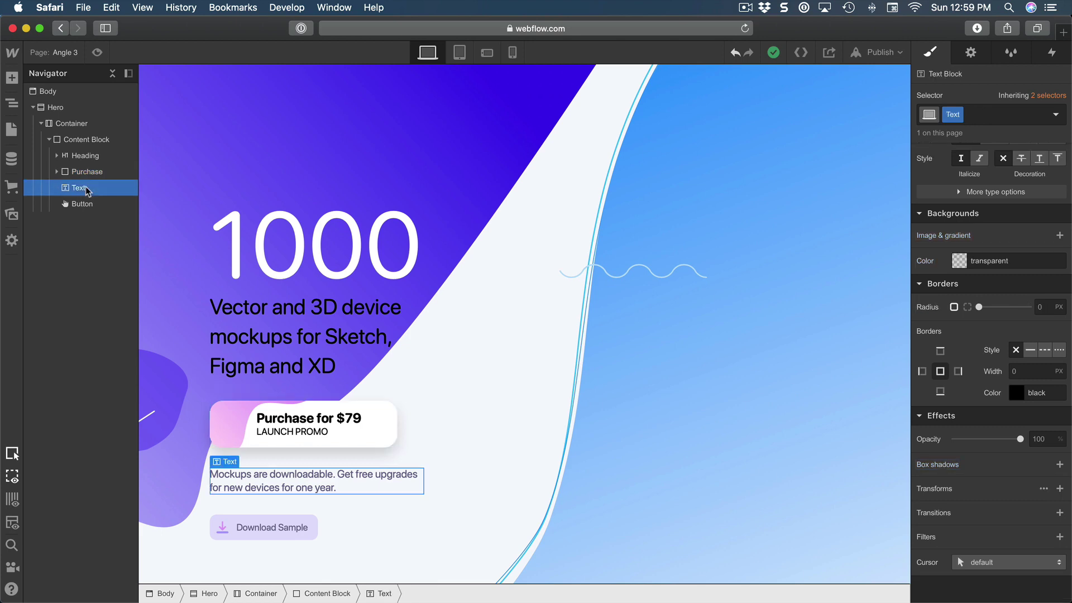
scroll(987, 196, up, 8)
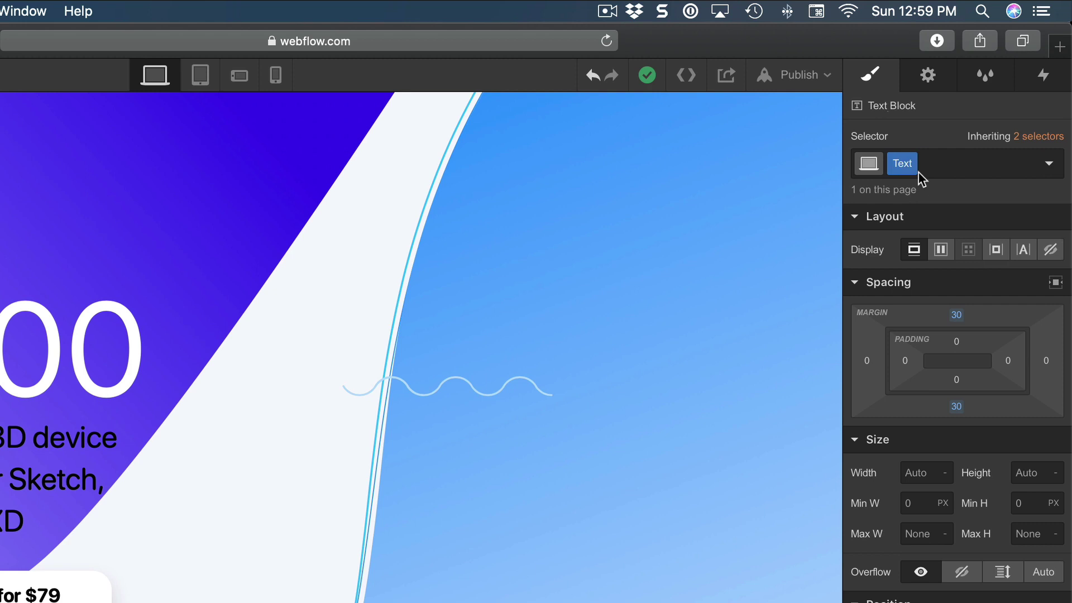
click(957, 315)
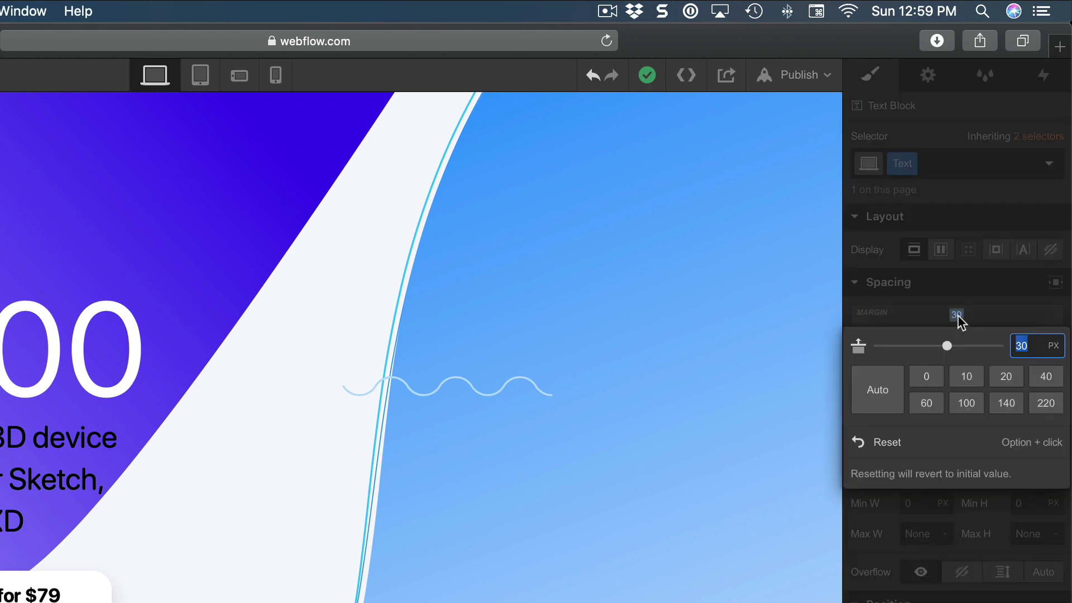
click(899, 444)
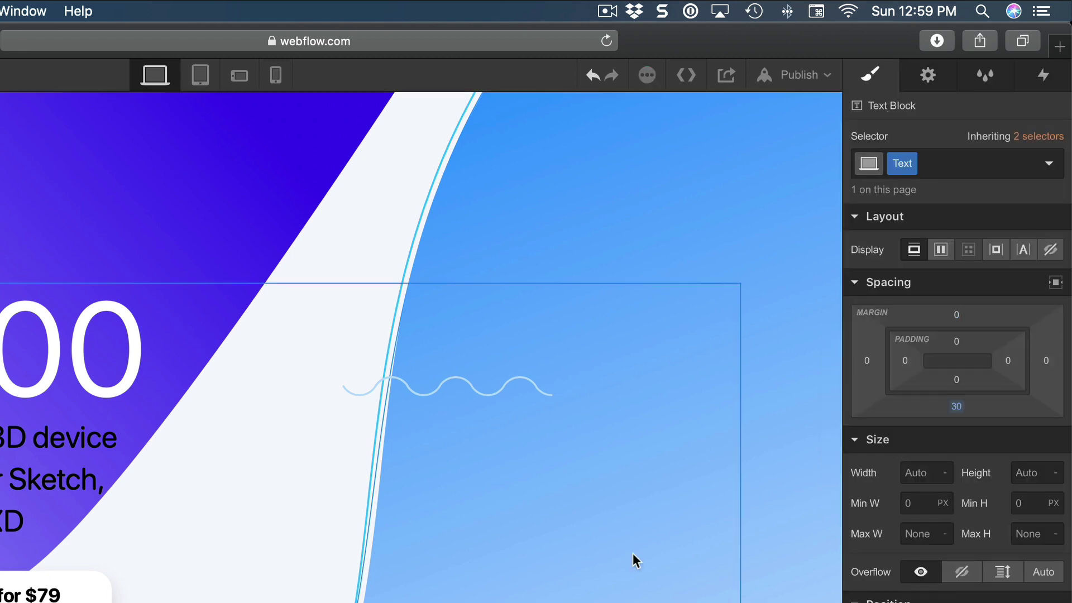
click(957, 406)
click(889, 537)
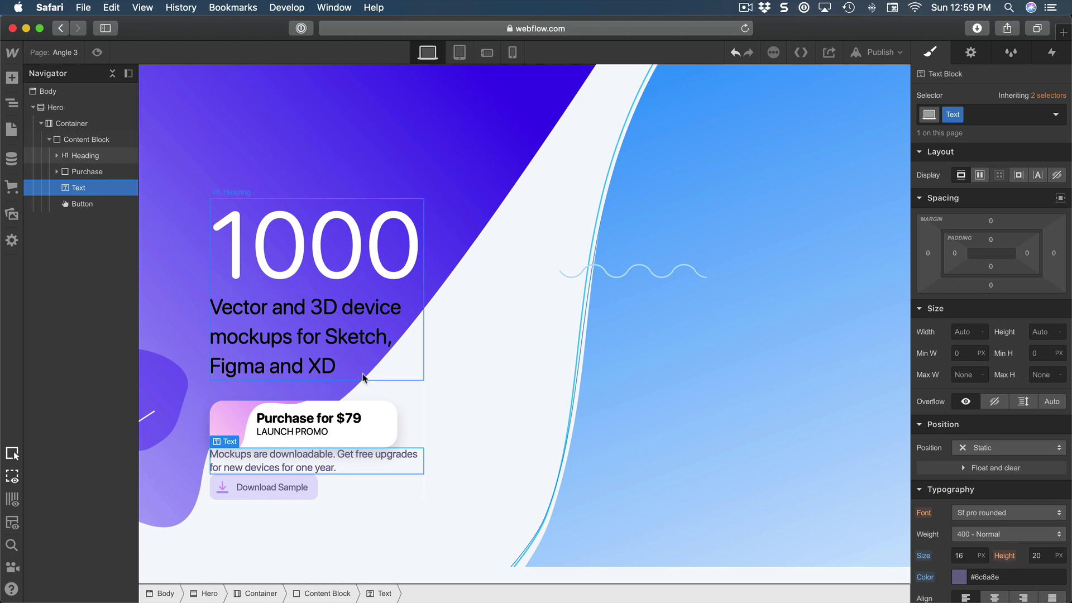
- Set the bottom margin of the H1 heading to 0
click(358, 372)
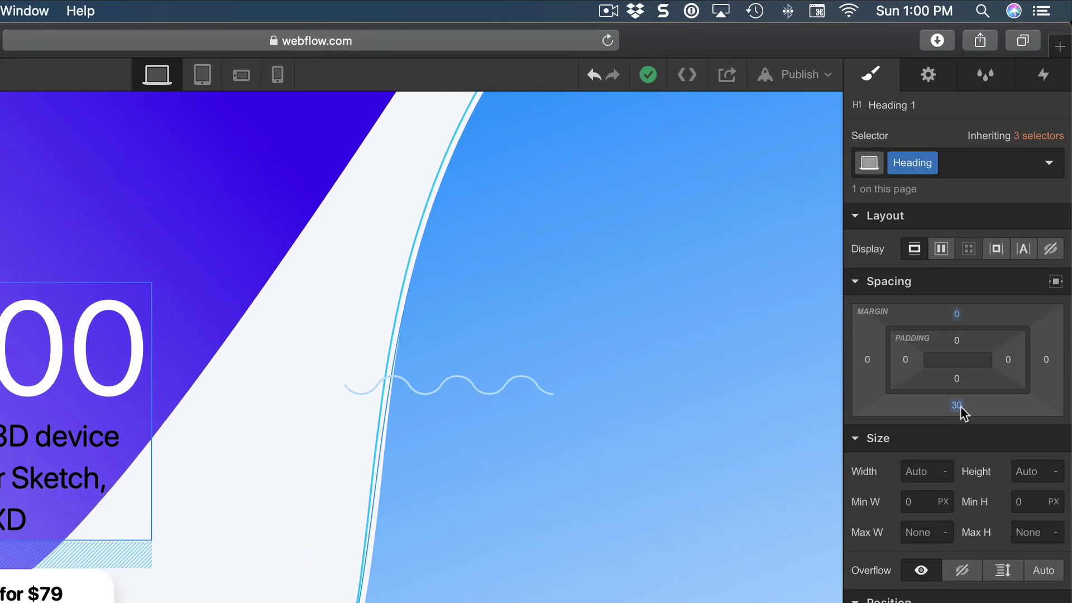
click(959, 406)
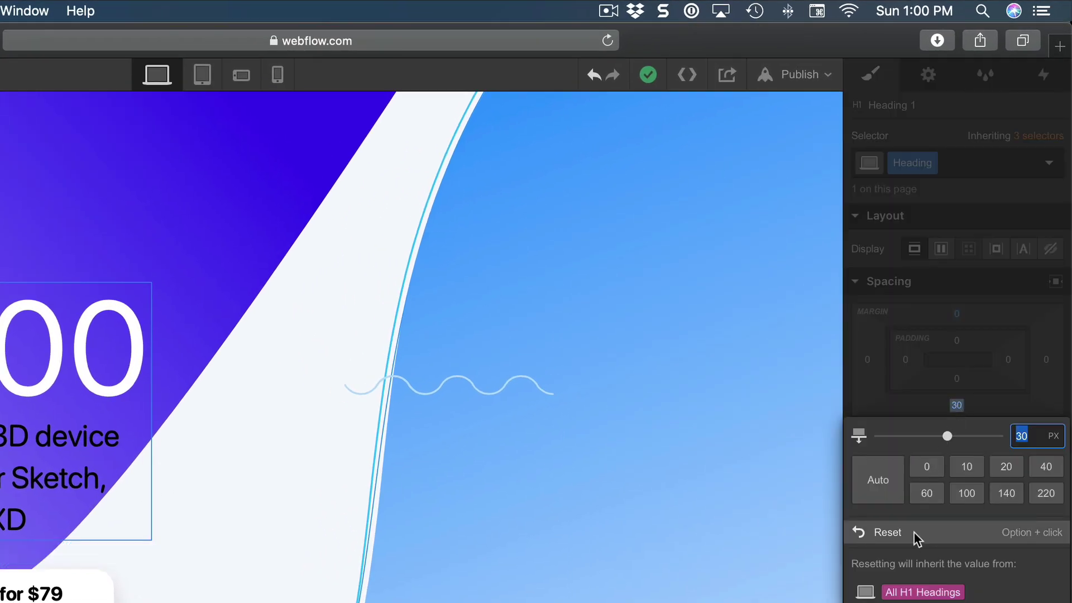
click(927, 467)
click(346, 505)
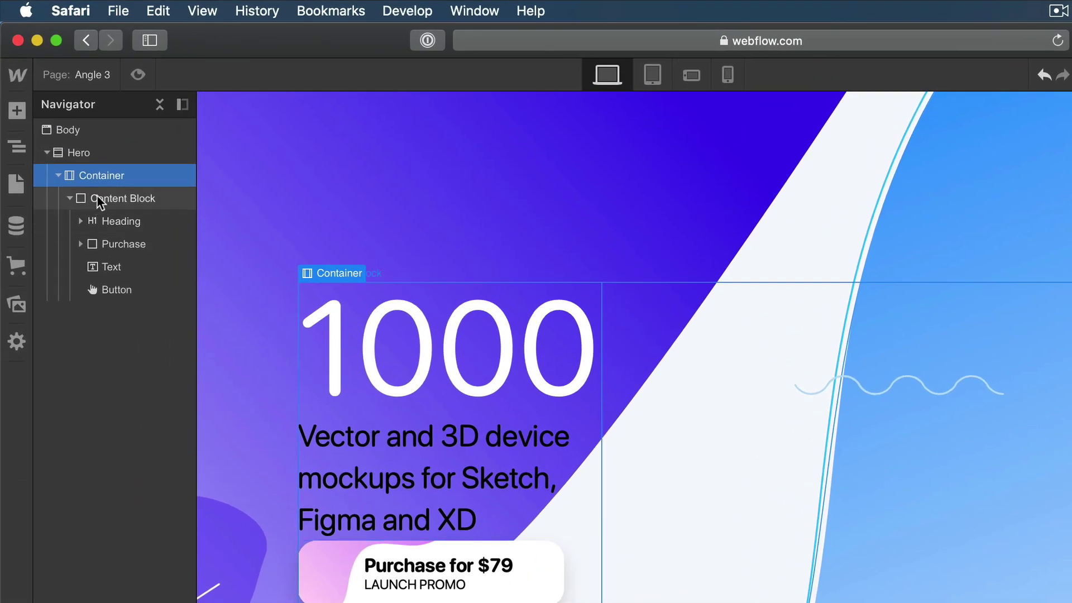
- Set the Content Block's display to grid and delete its second column, leaving a single 1fr column
click(69, 139)
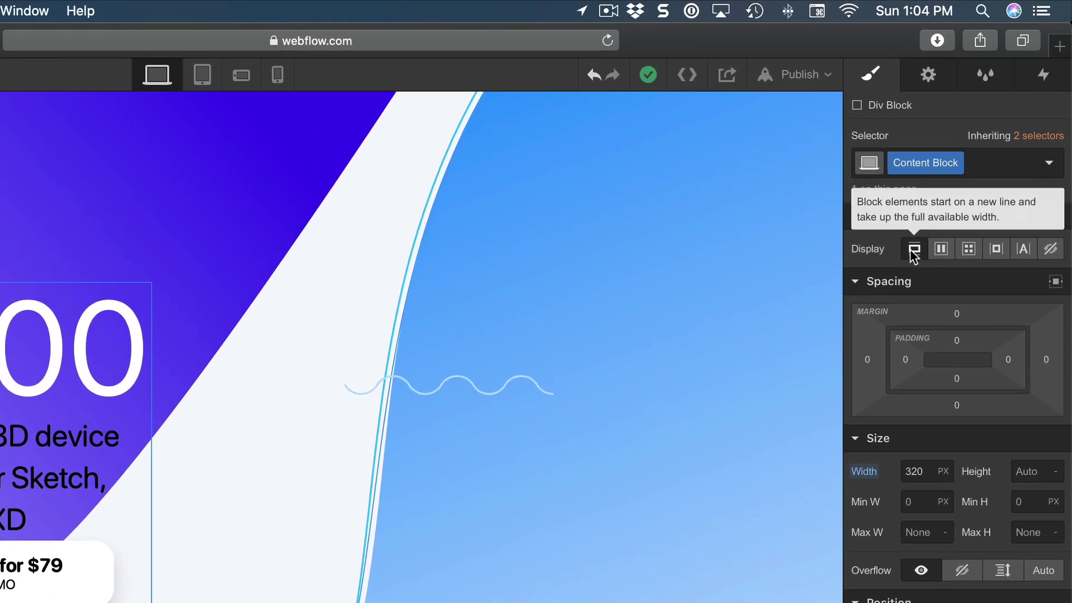
click(970, 250)
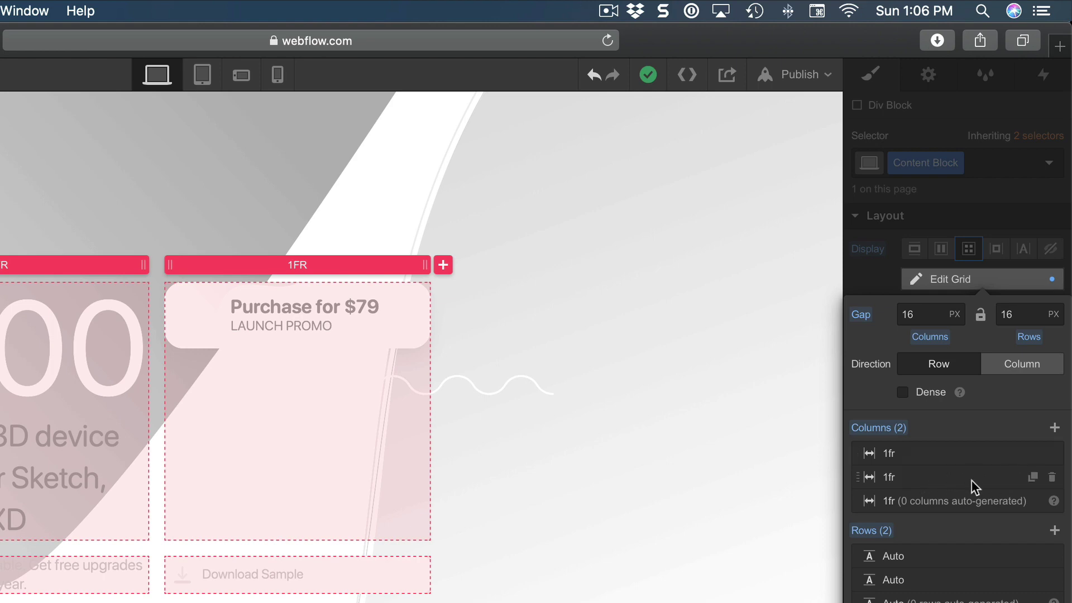
click(1052, 477)
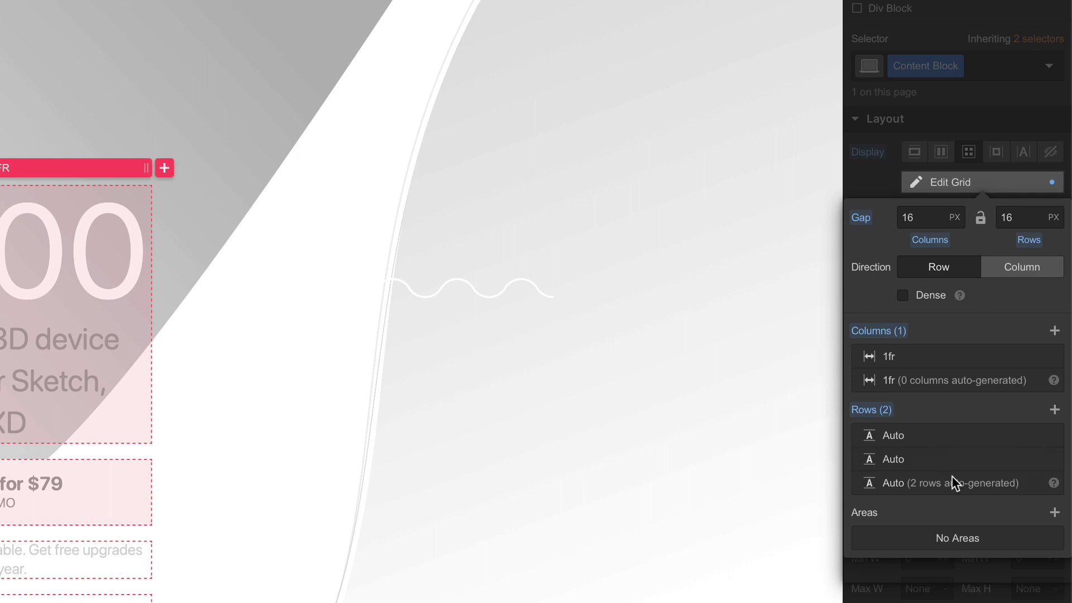
- Set the Content Block grid's row gap to 30 px and finish editing the grid
click(922, 218)
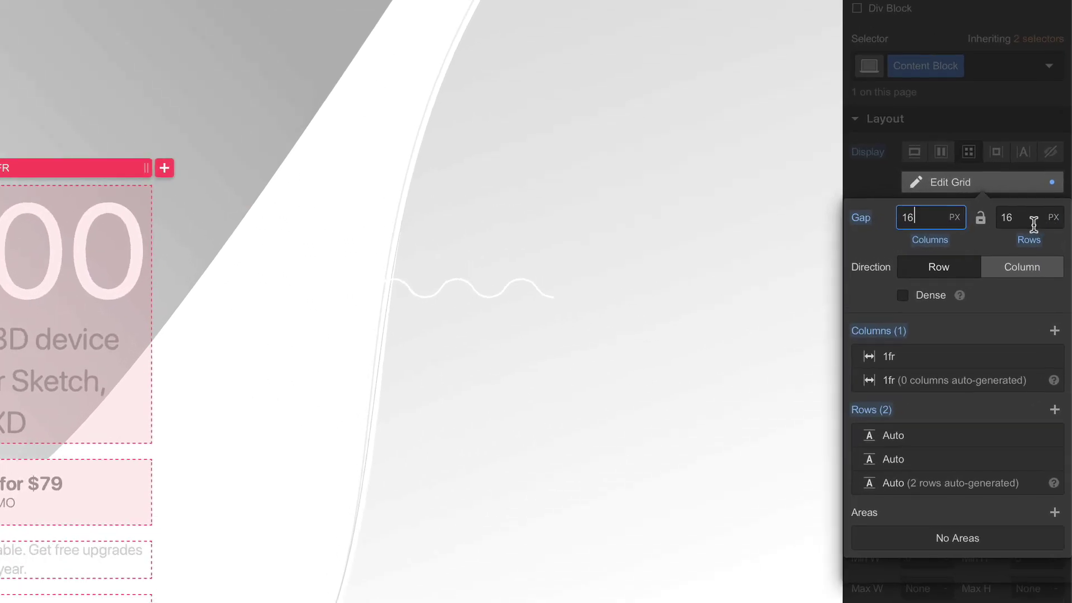
click(1042, 224)
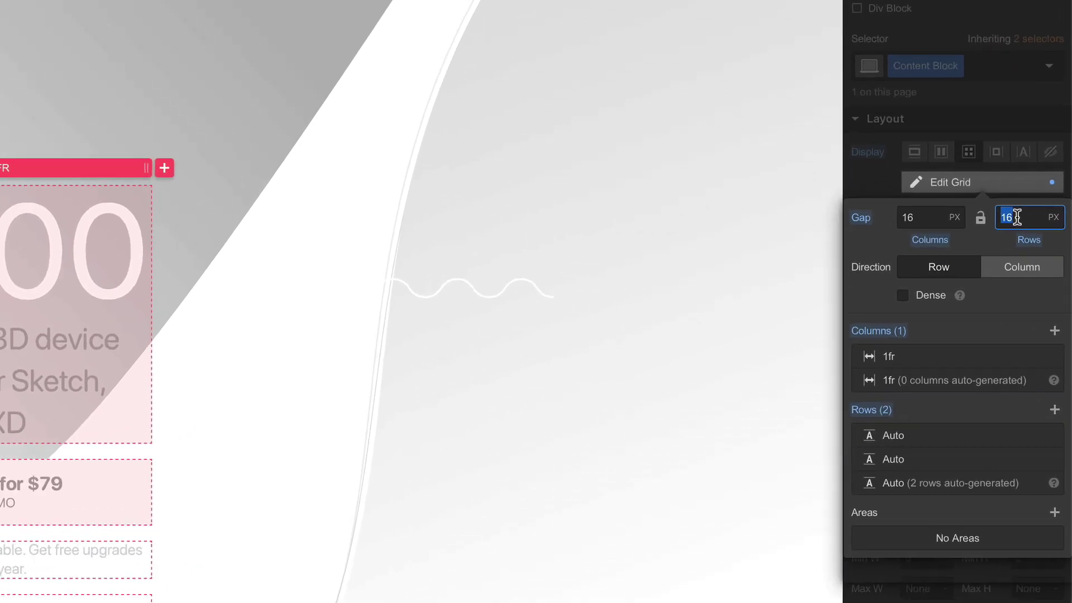
text(30)
key(Return)
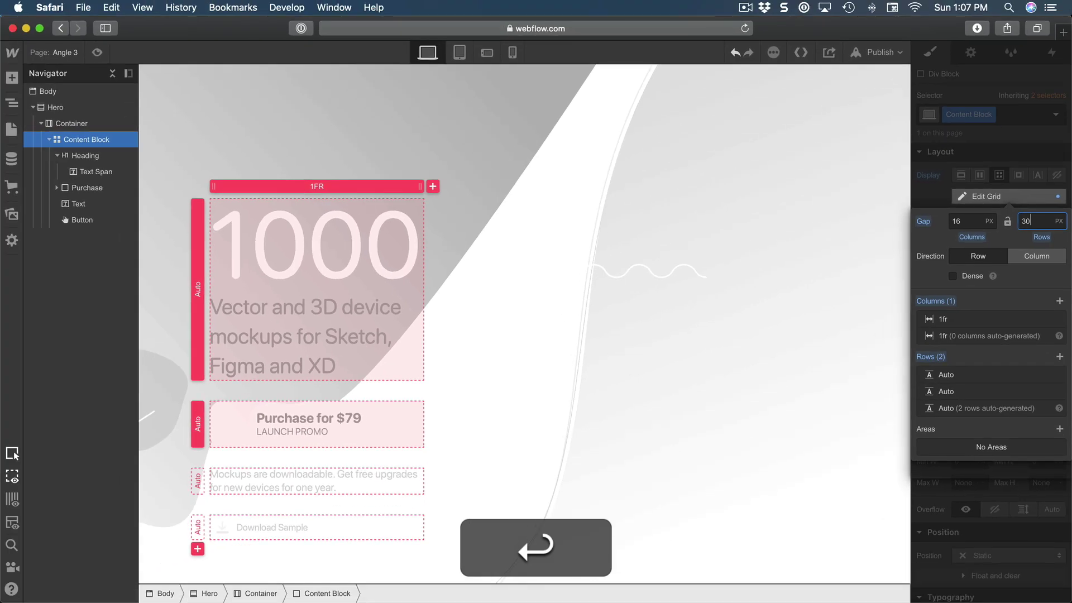
click(929, 198)
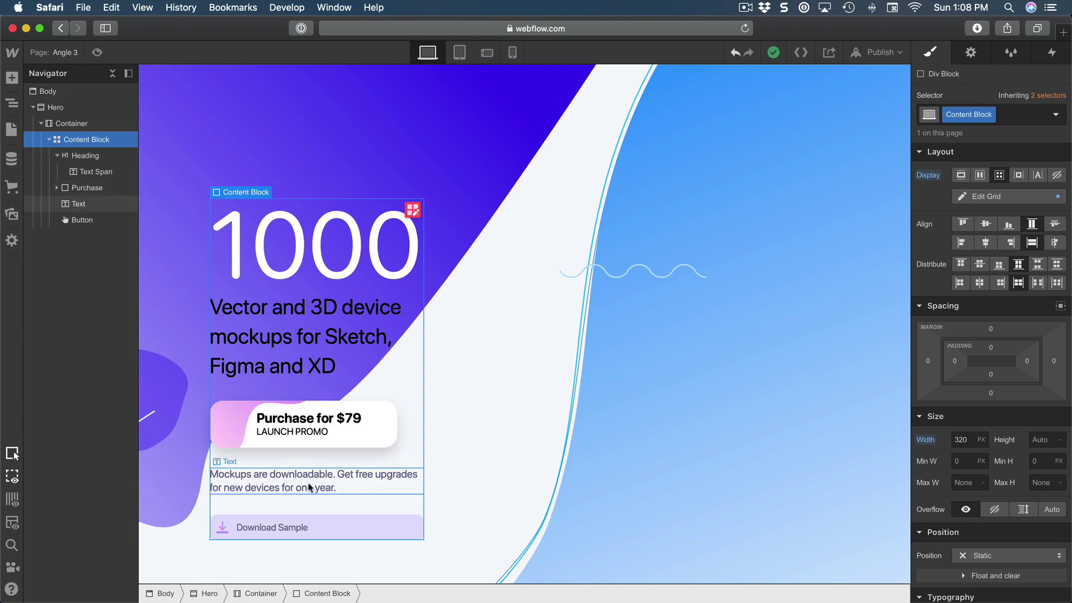
- Align the Content Block's grid items to the vertical center and the horizontal start
click(260, 481)
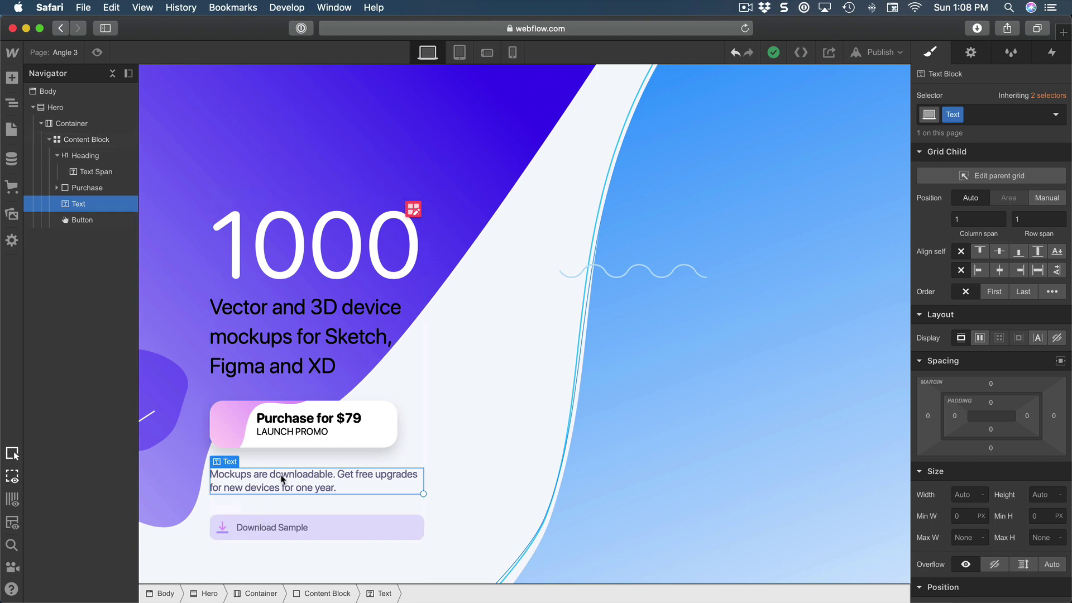
click(96, 140)
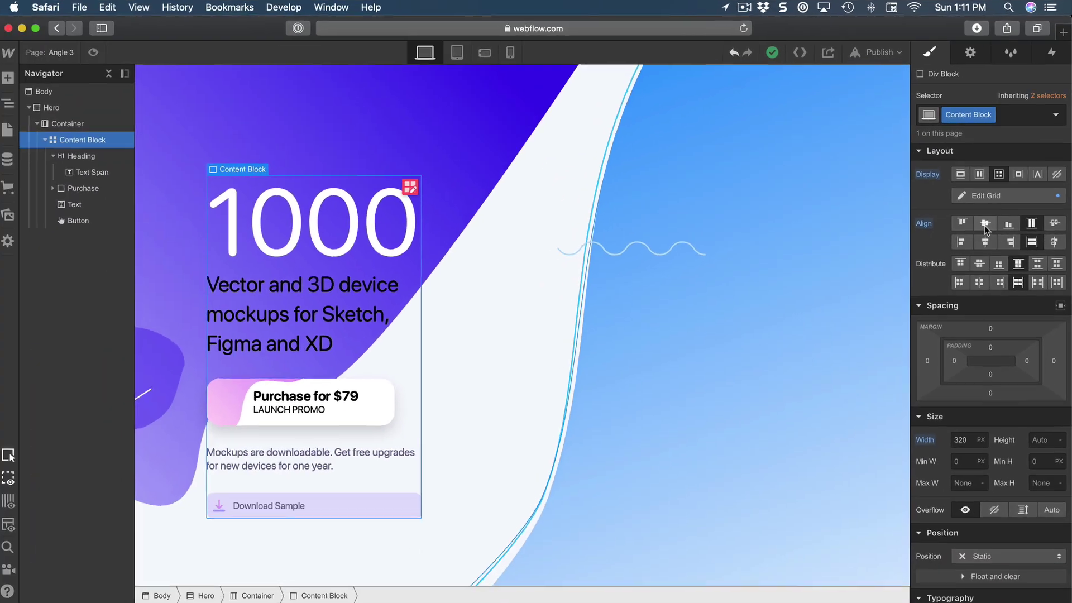
click(950, 316)
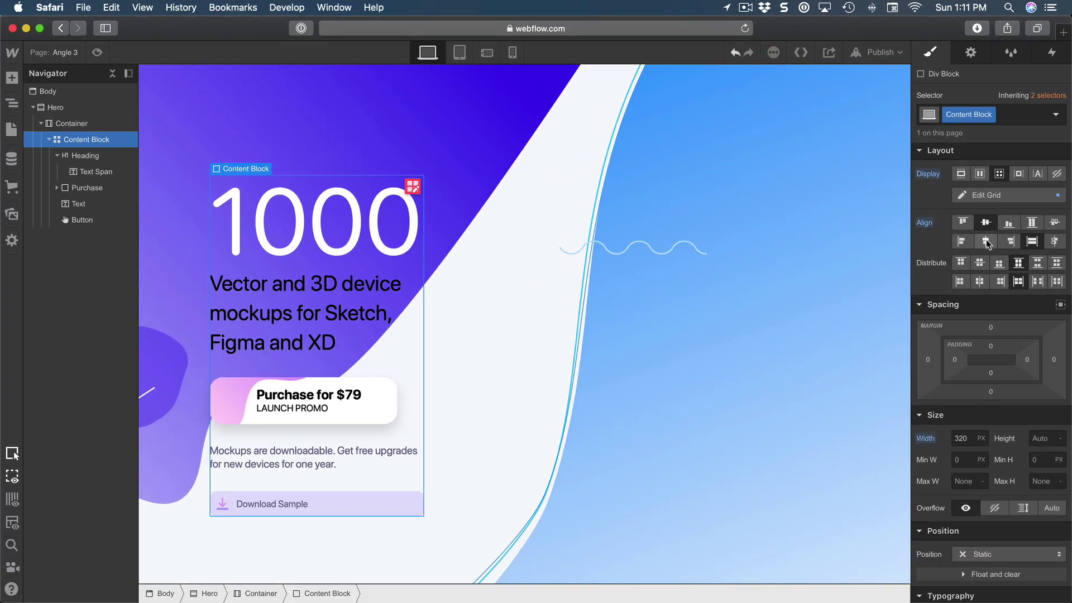
click(987, 242)
click(968, 240)
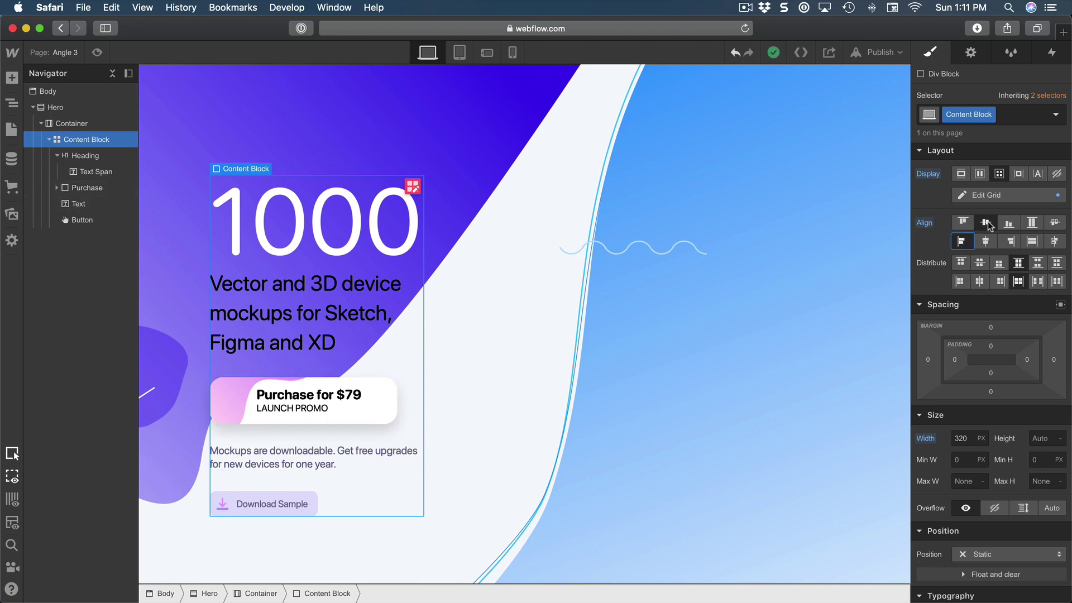
- Set the Content Block items' vertical alignment to stretch, try horizontal stretch, and return the horizontal alignment to start
click(1032, 223)
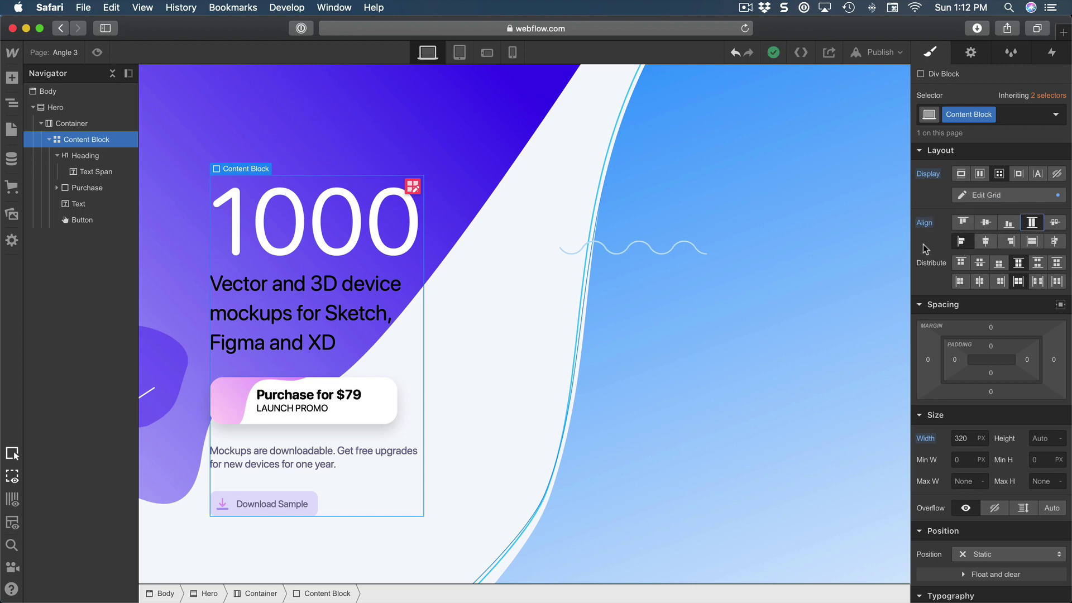
click(960, 243)
click(1032, 241)
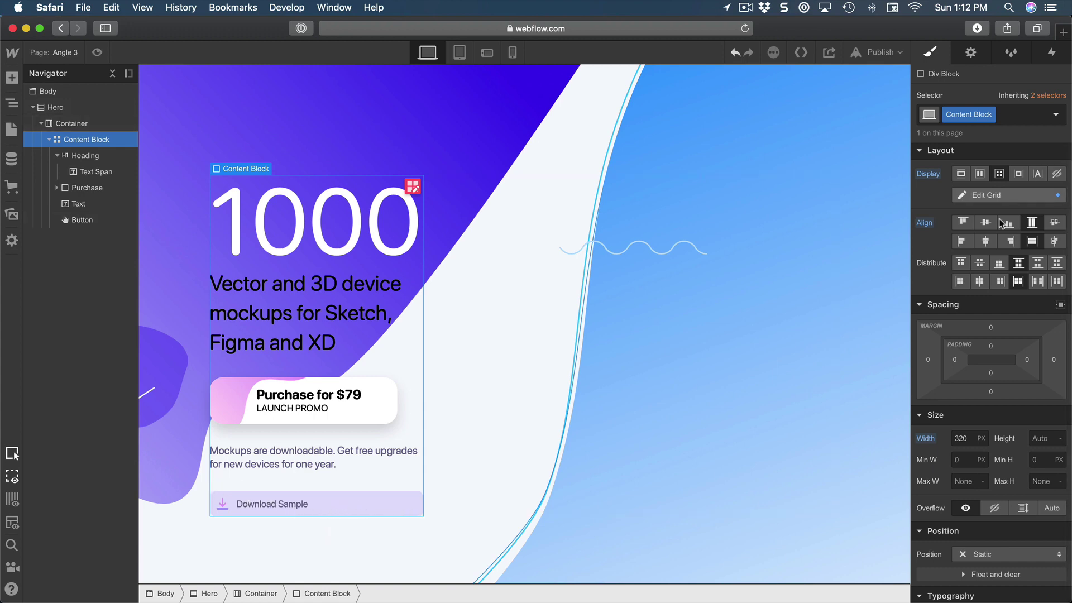
click(962, 241)
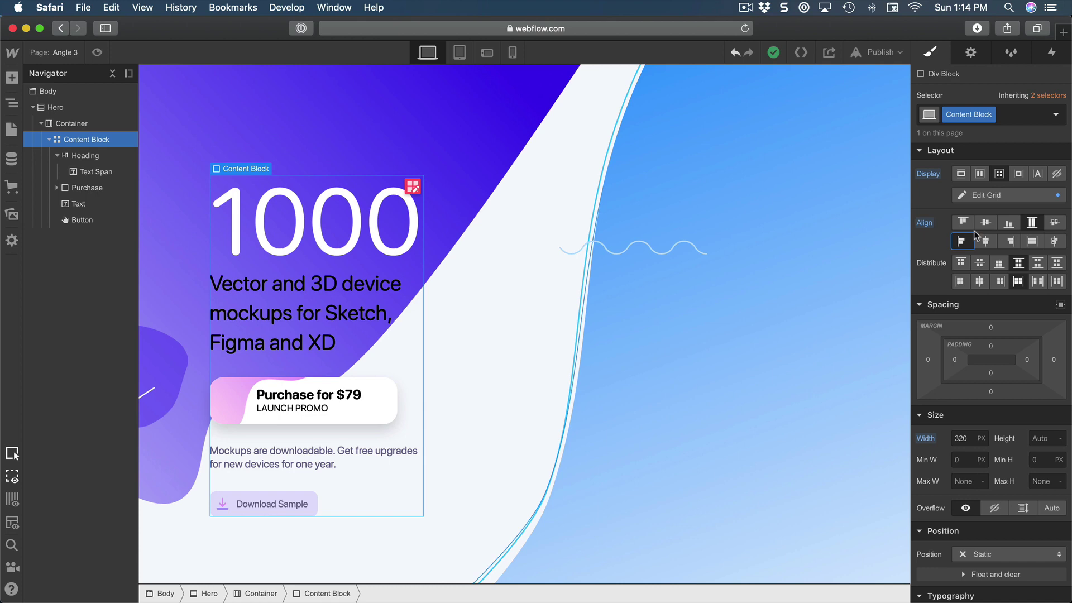
- Try flex display on the Content Block in horizontal and vertical directions with wrapped children, and return it to grid
click(984, 197)
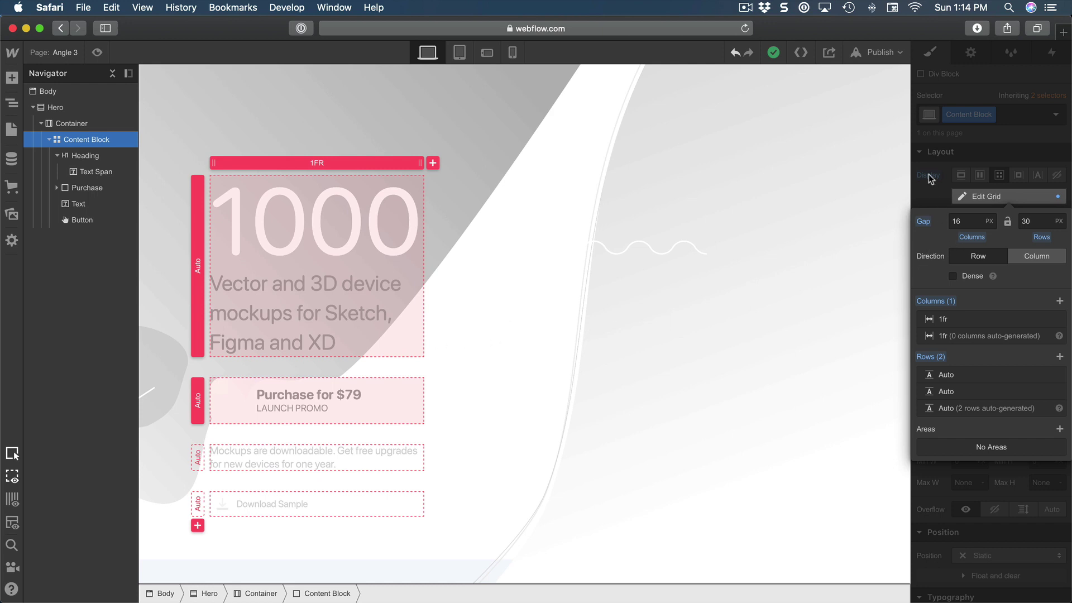
click(926, 197)
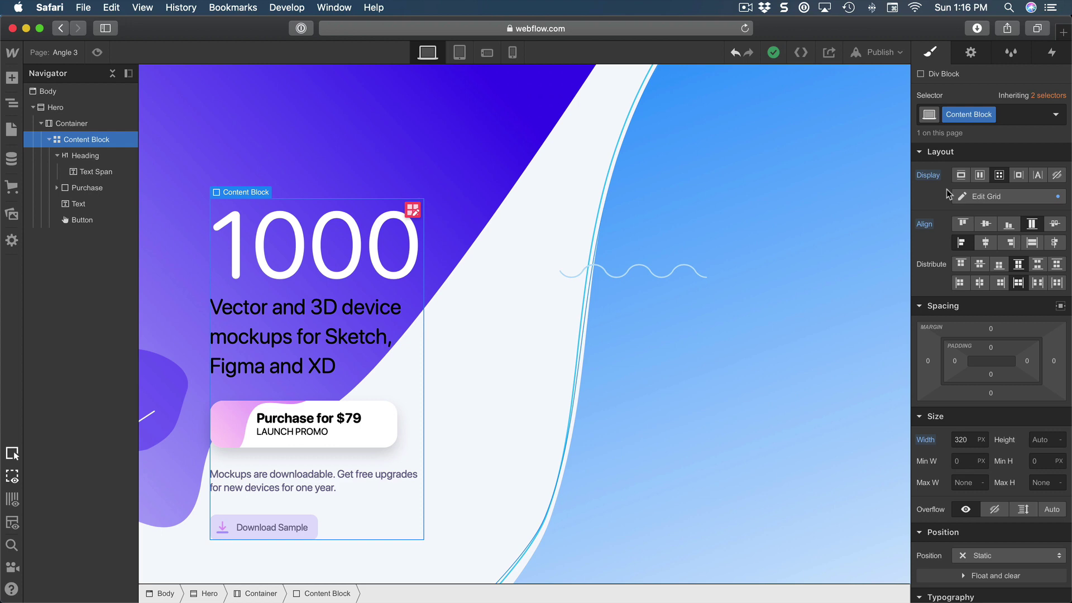
click(980, 179)
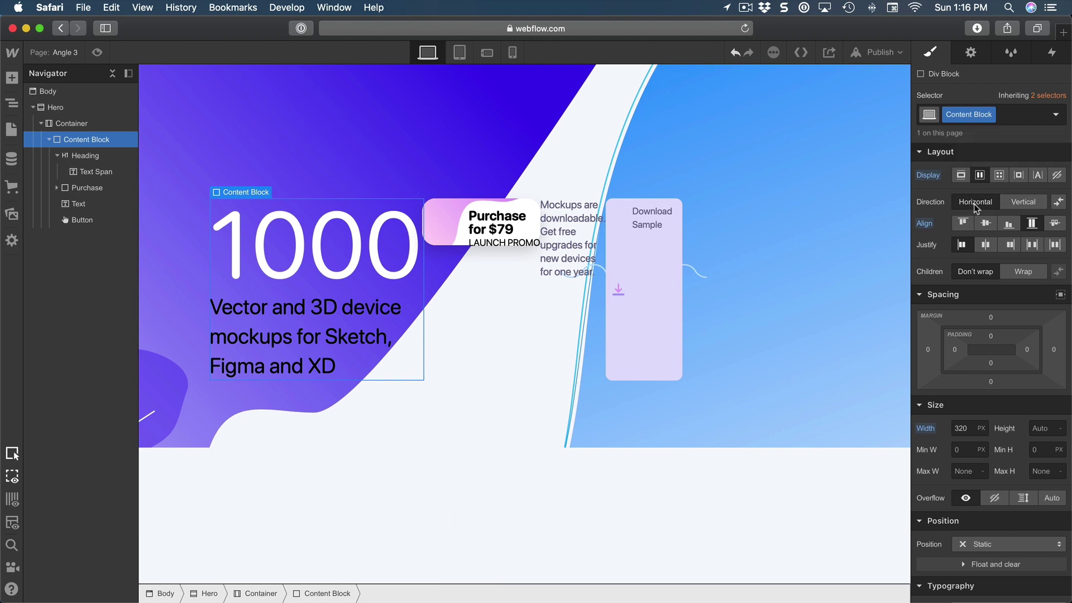
click(1014, 203)
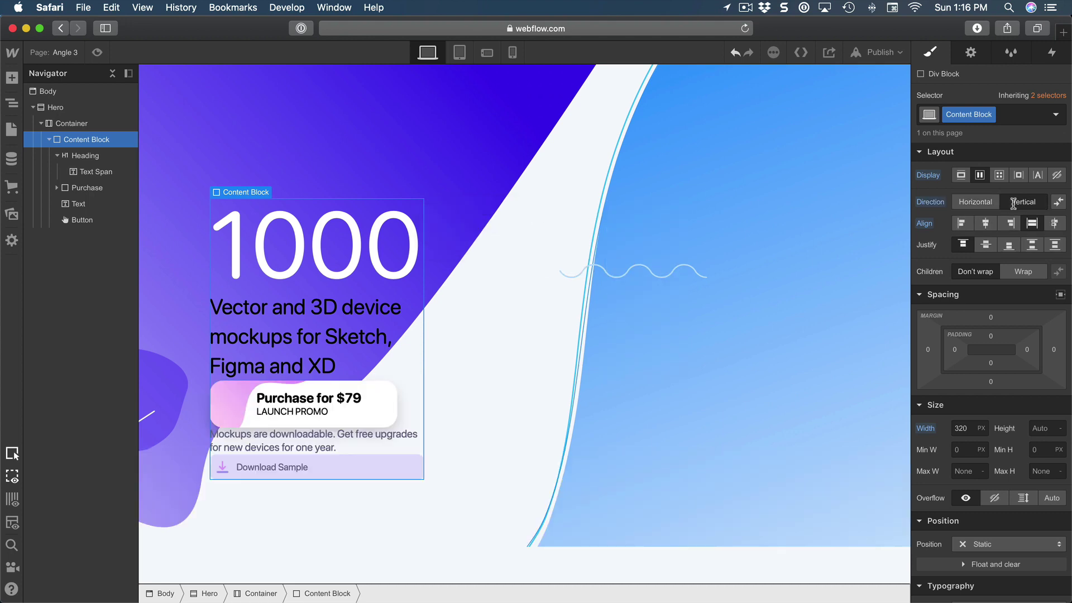
click(983, 207)
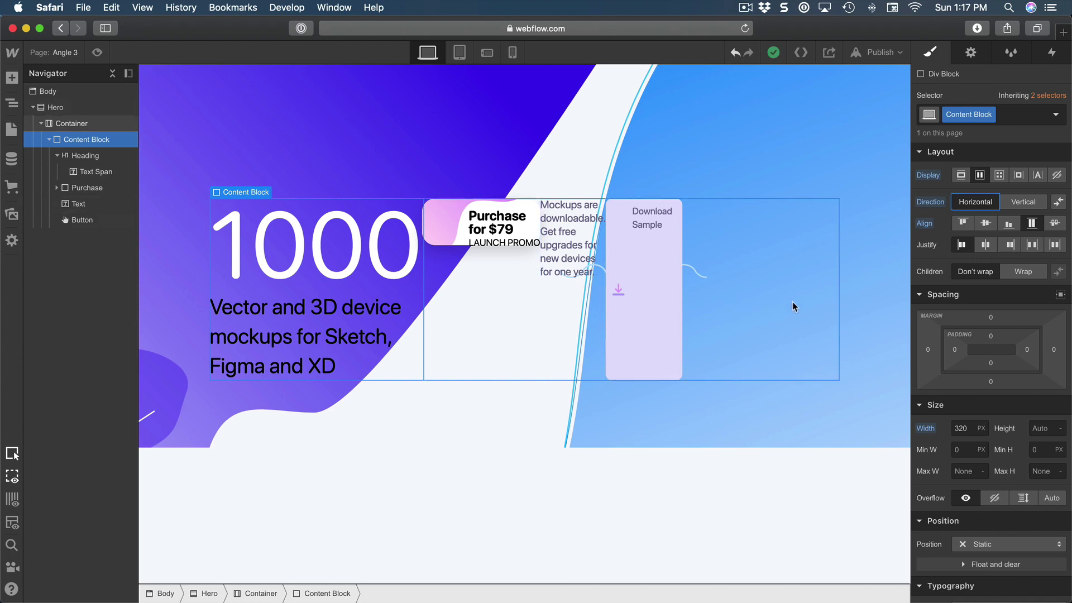
click(1020, 273)
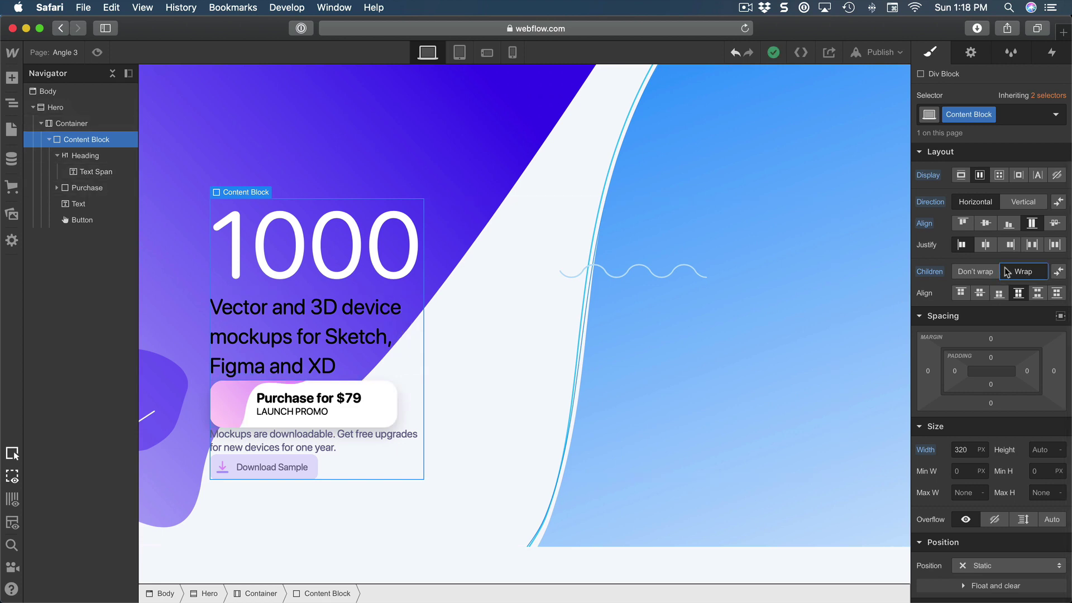
click(1000, 175)
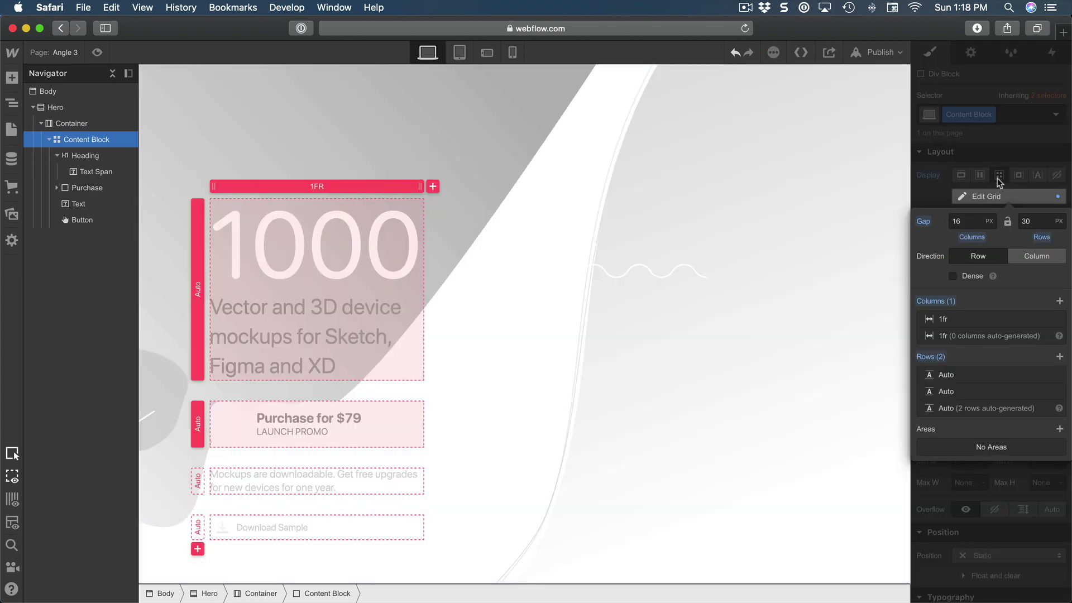
click(936, 194)
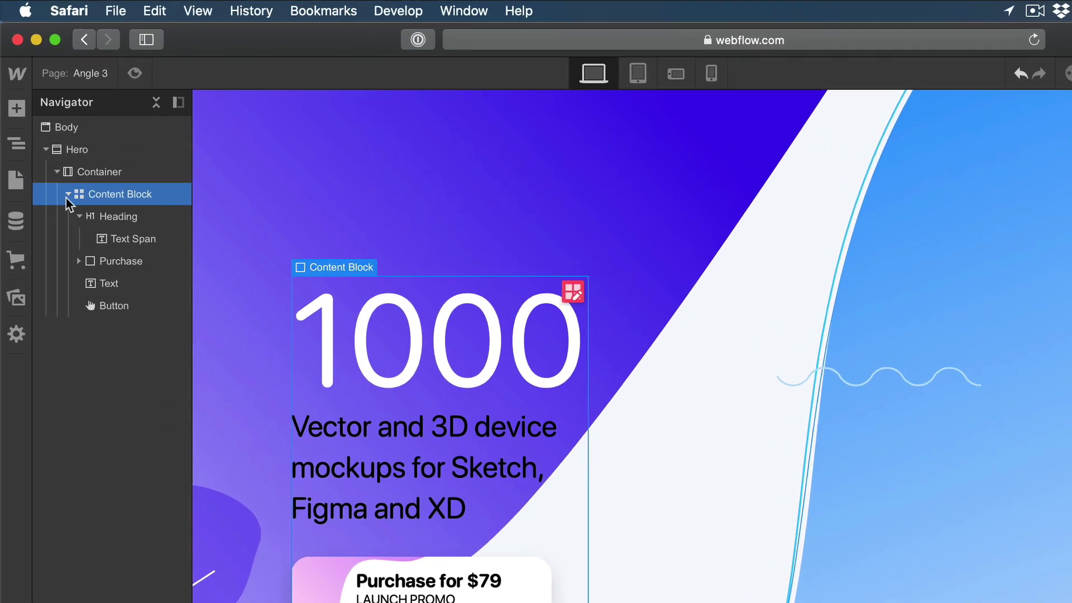
- Add a div block inside the Content Block grid below the Download Sample button and set its display to flex
click(18, 111)
click(88, 265)
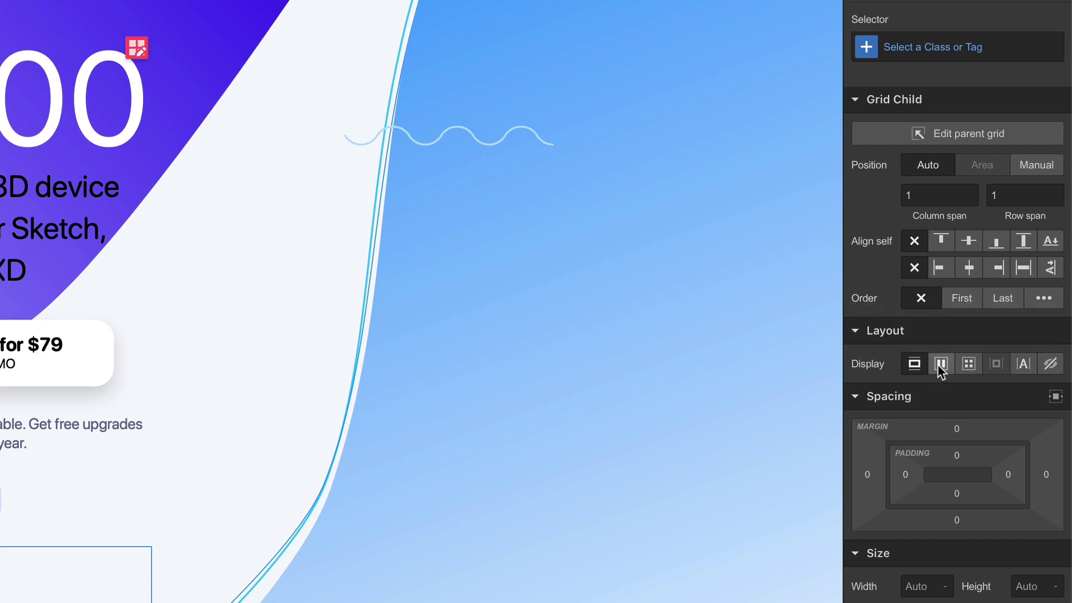
click(941, 364)
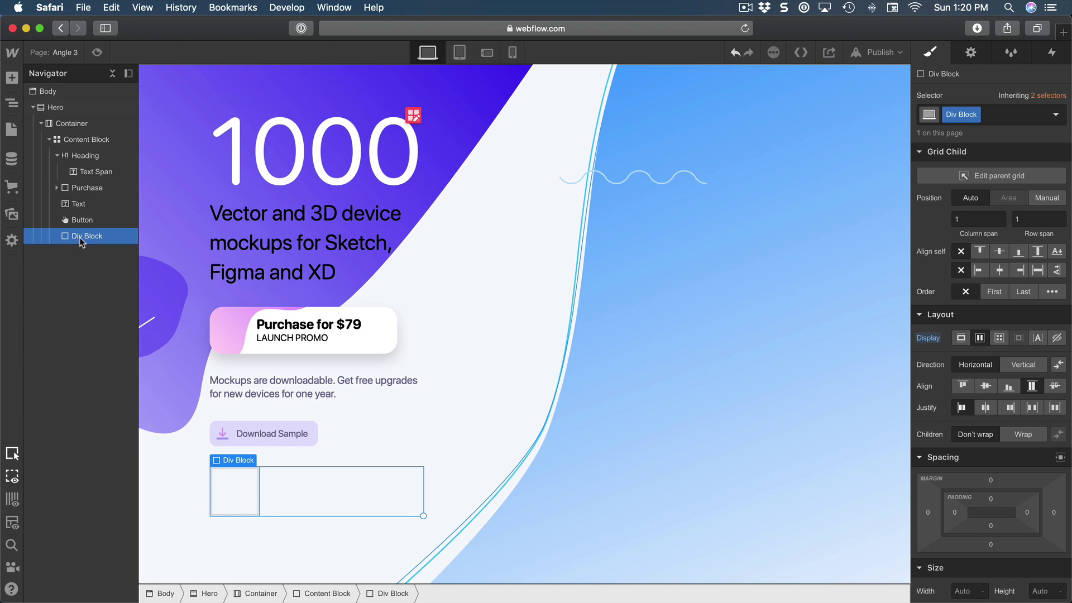
- Switch to Sketch, examine the logo row below the Download Sample button in the Landing Page design, and return to Webflow
mouse_move(410, 597)
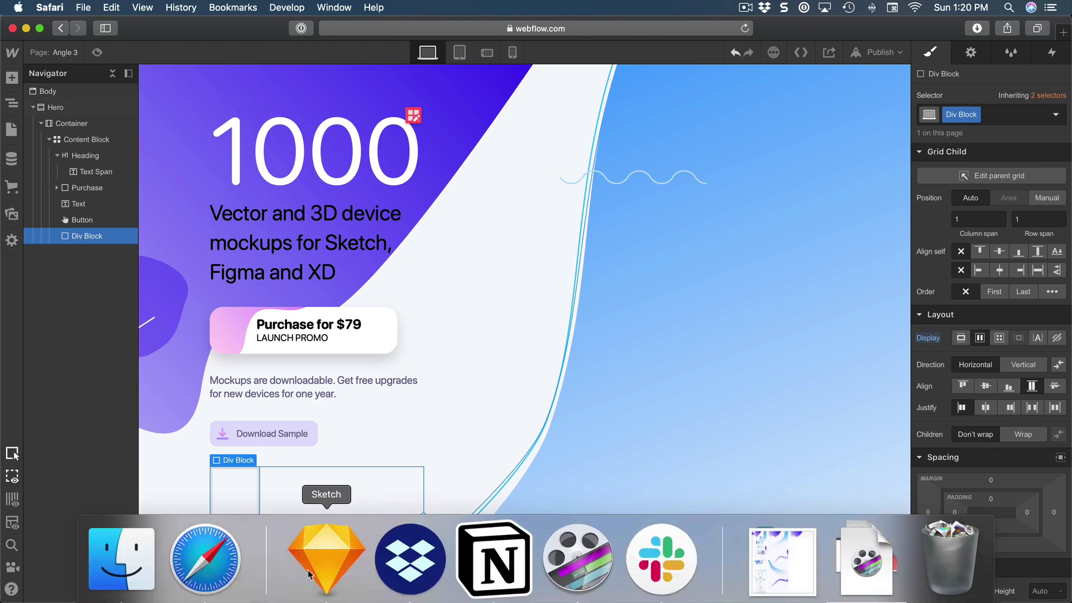
click(333, 561)
scroll(330, 340, up, 20)
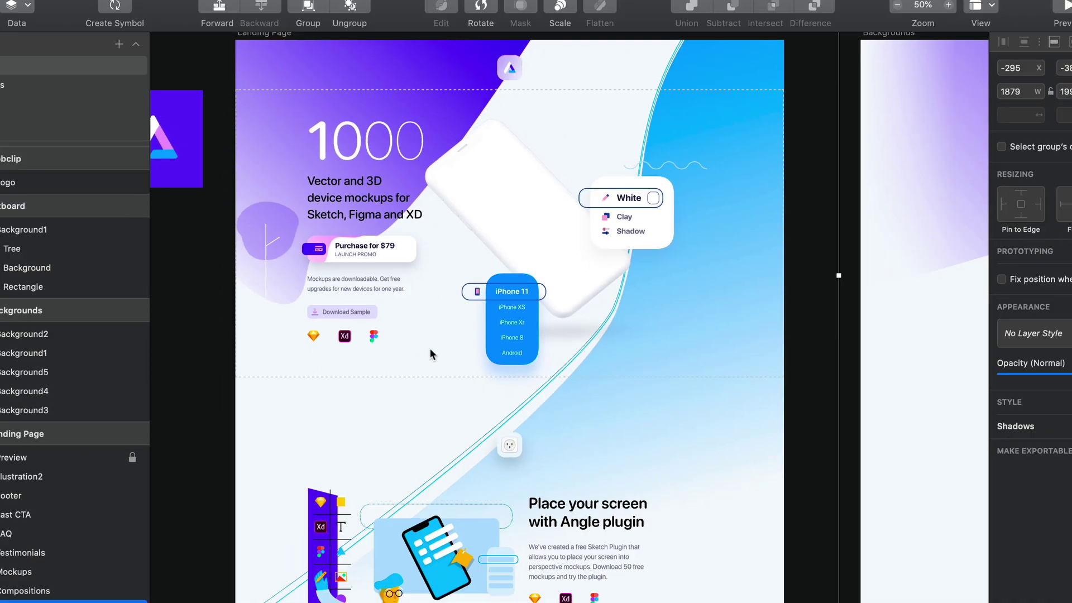
key(super+h)
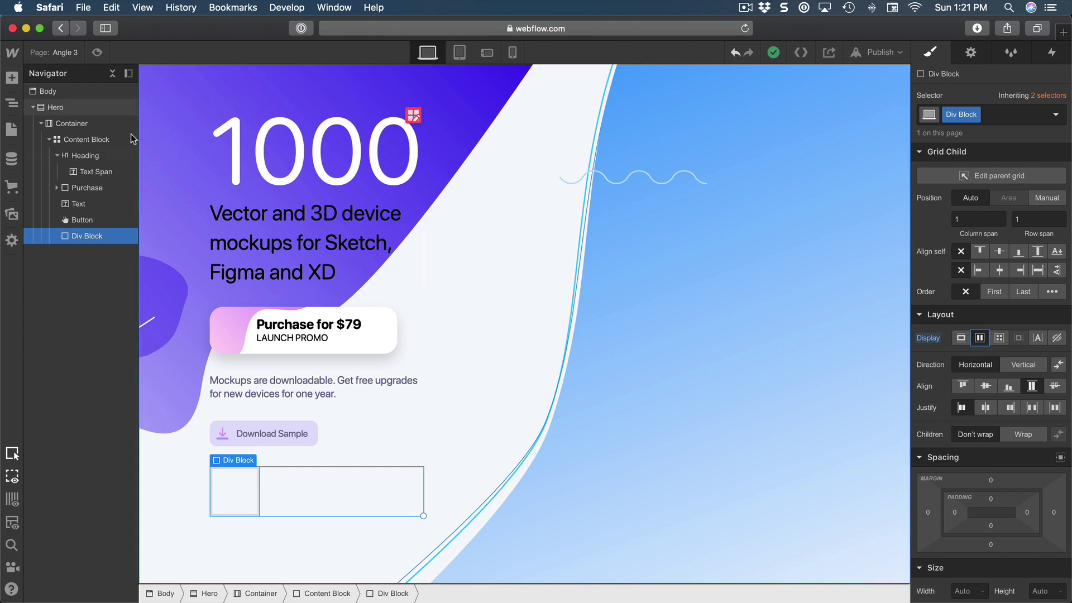
- Add an image inside the flex div block and assign it the Sketch logo from the site's assets
key(a)
scroll(95, 340, down, 10)
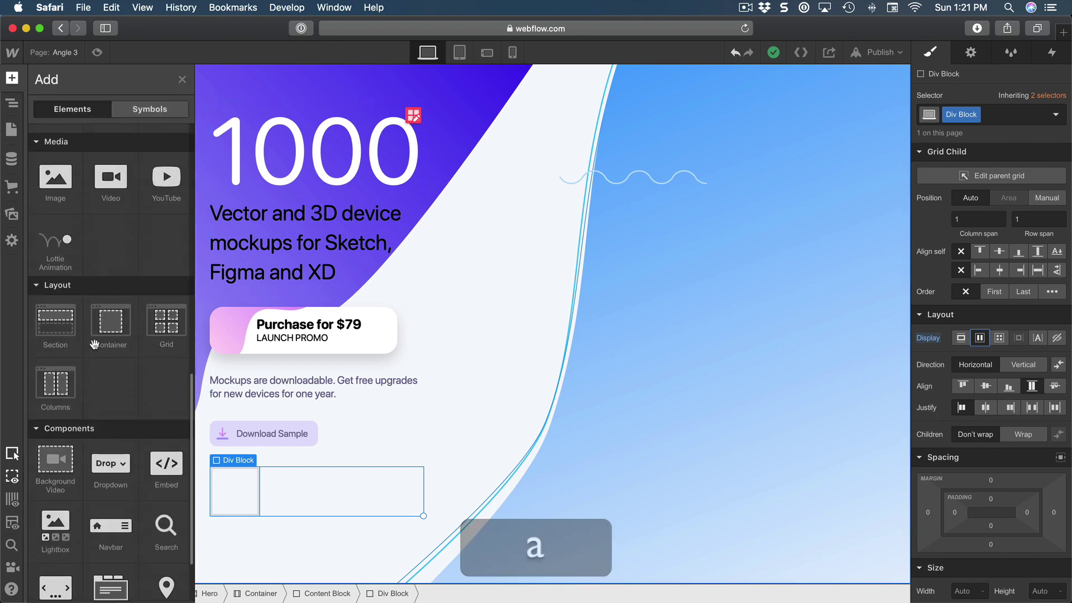
scroll(97, 313, up, 5)
click(55, 288)
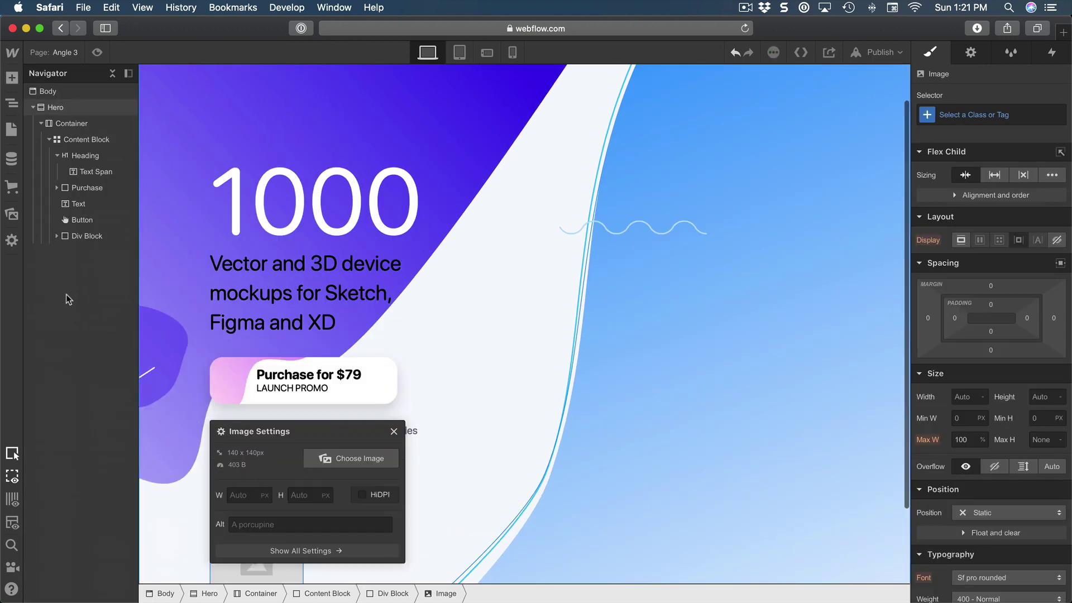
click(353, 460)
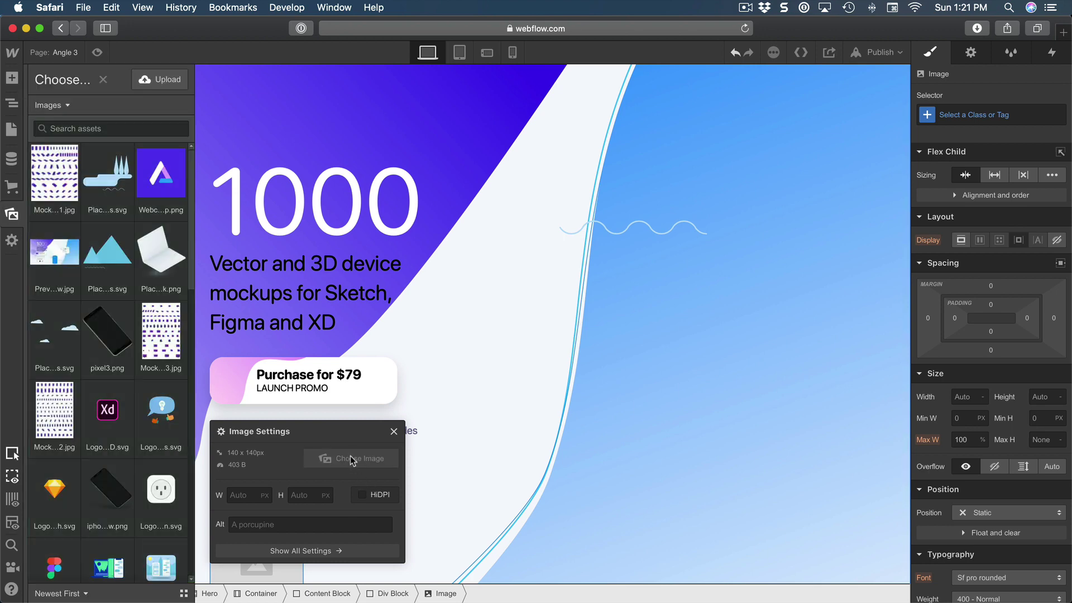
scroll(184, 406, down, 5)
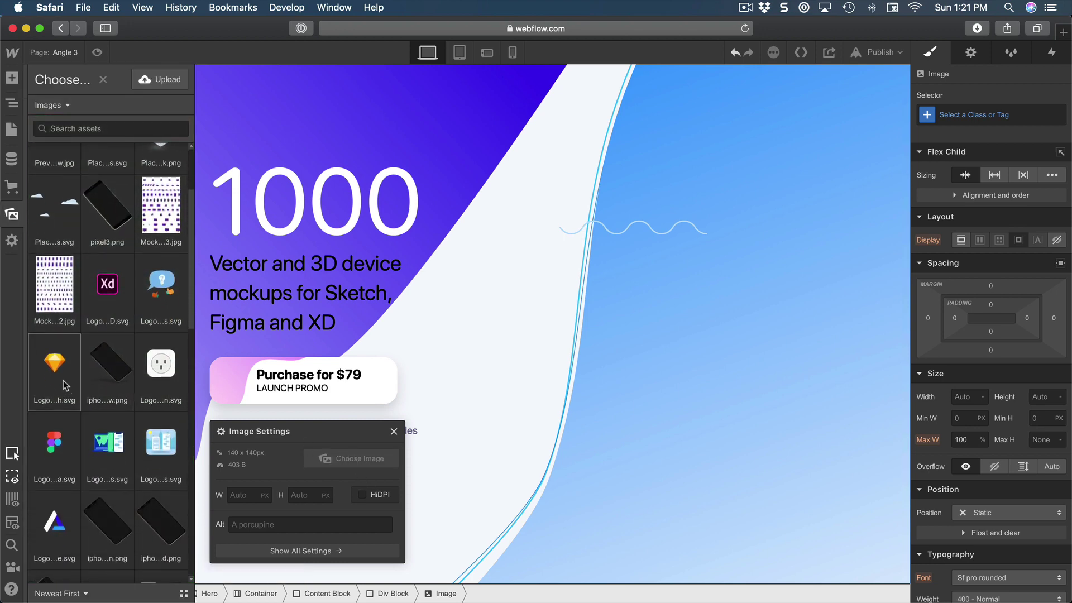
click(63, 382)
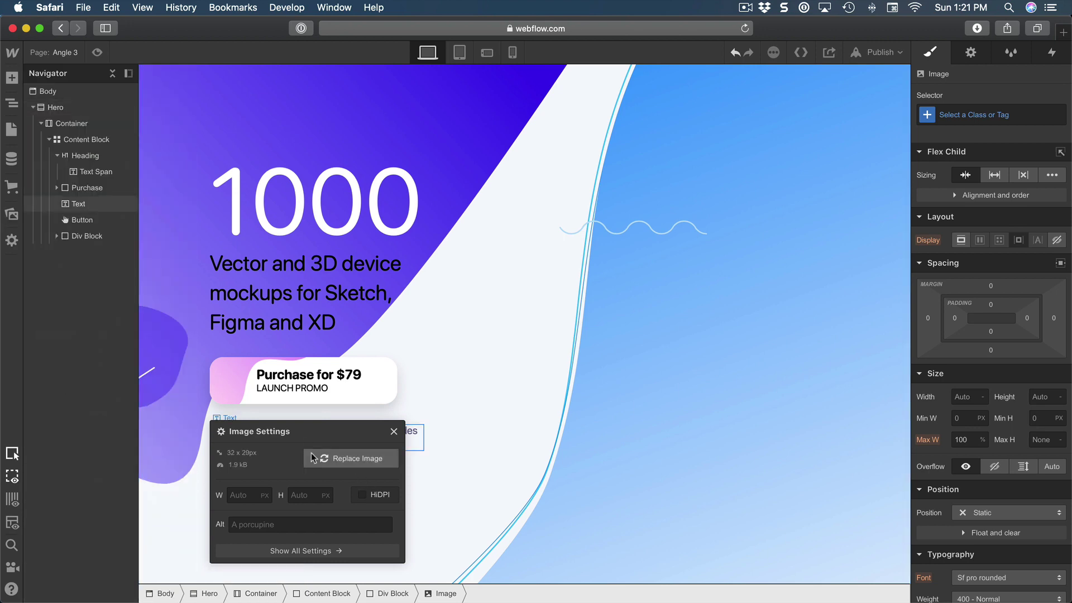
click(395, 432)
click(57, 235)
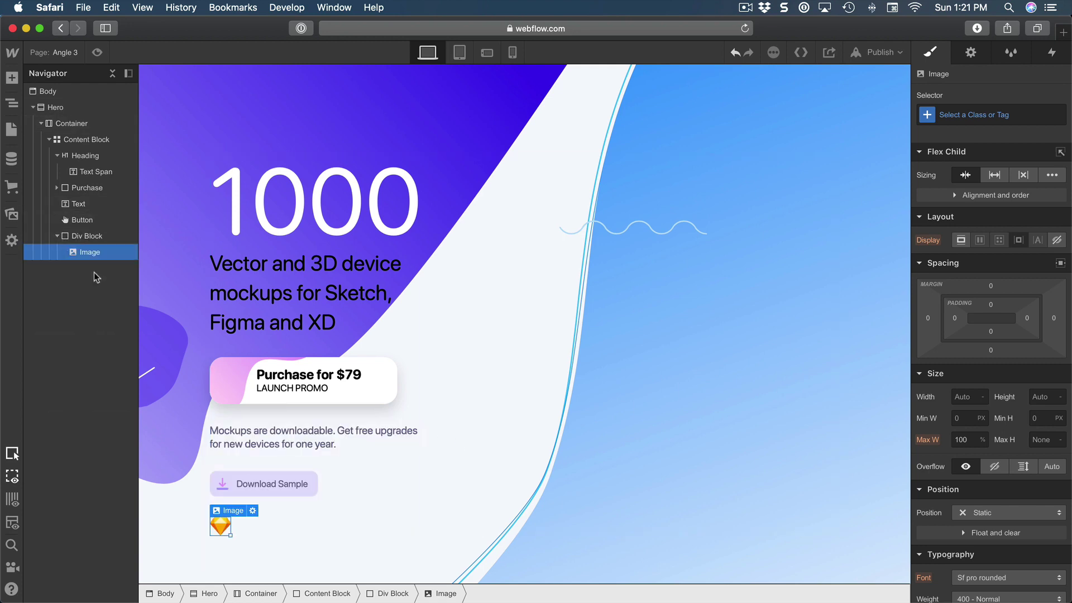
- Duplicate the Sketch logo image twice to get three images in the div block
right_click(219, 526)
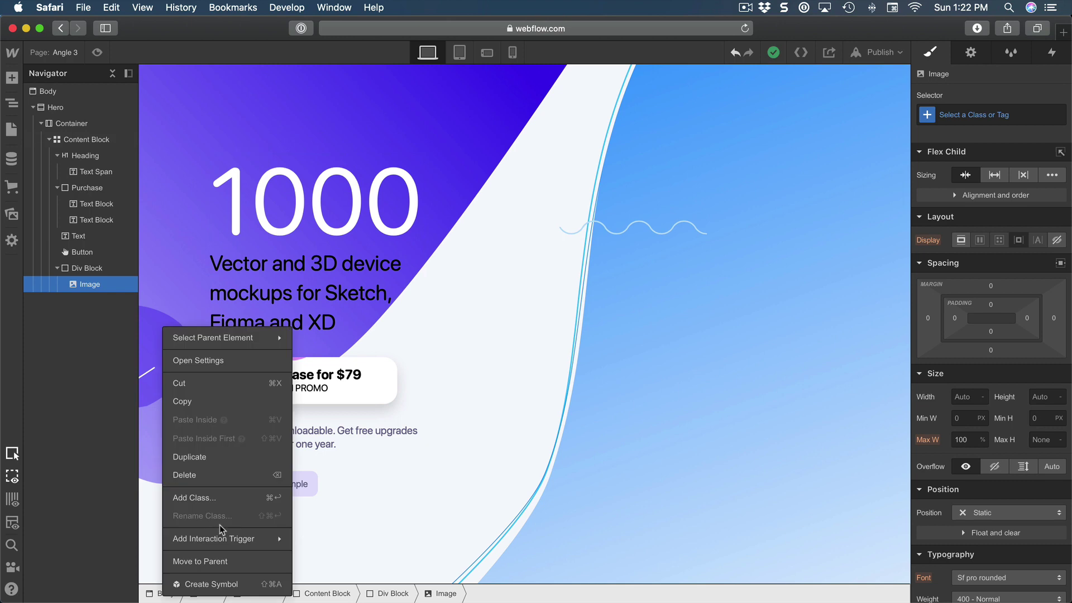
click(219, 457)
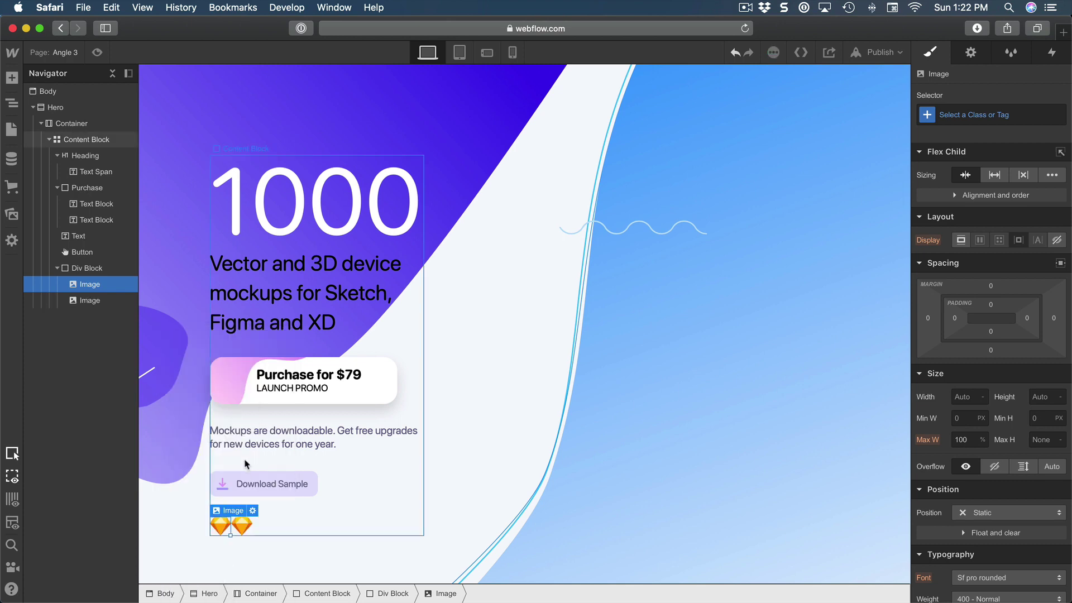
right_click(246, 529)
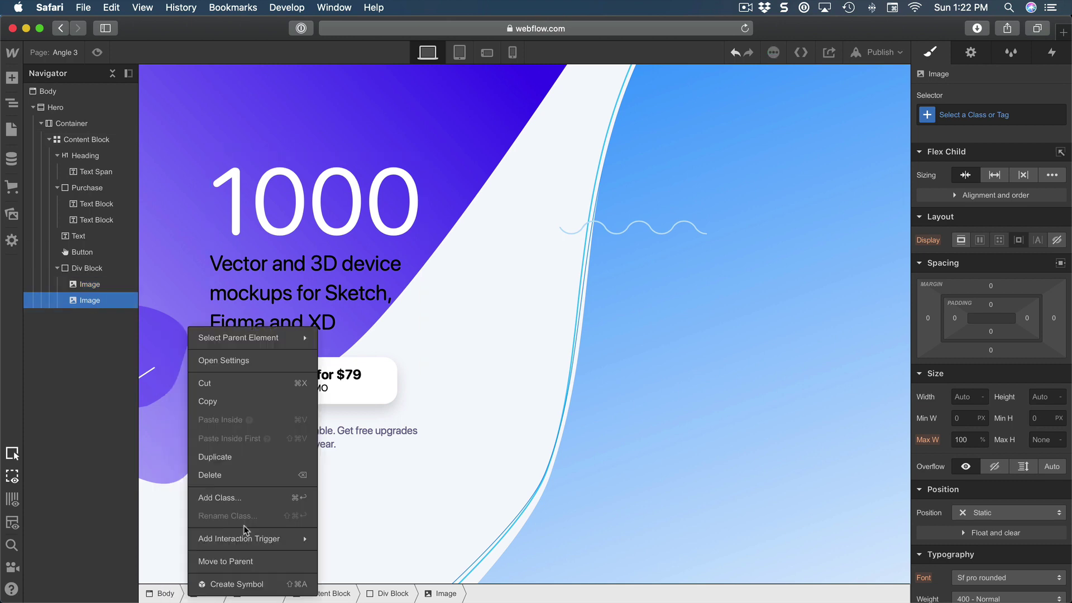
click(241, 454)
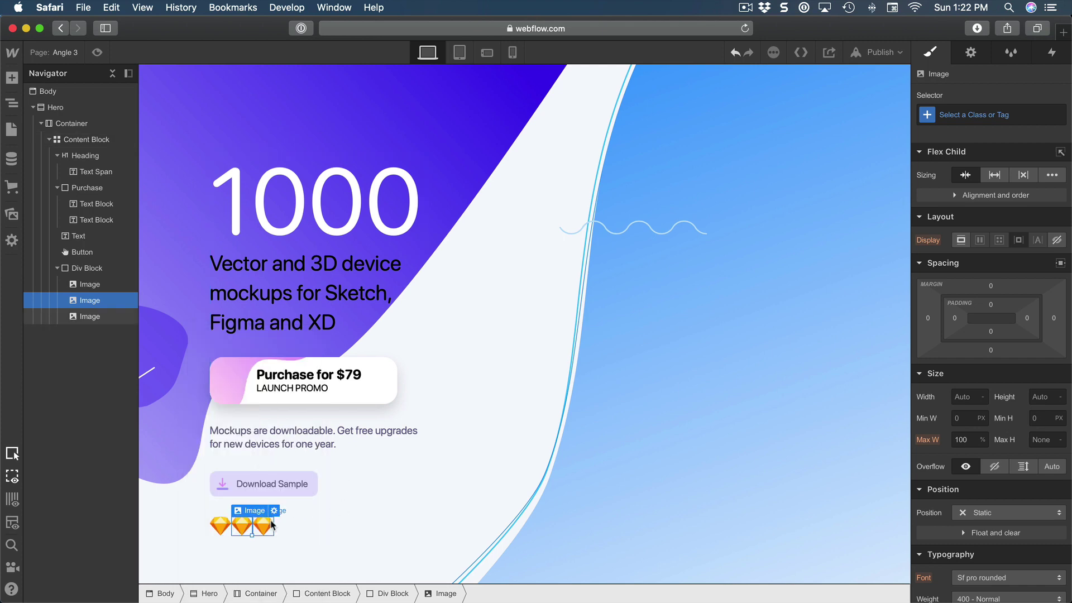
- Replace the second image in the div block with the Adobe XD logo from the assets
click(96, 284)
click(92, 323)
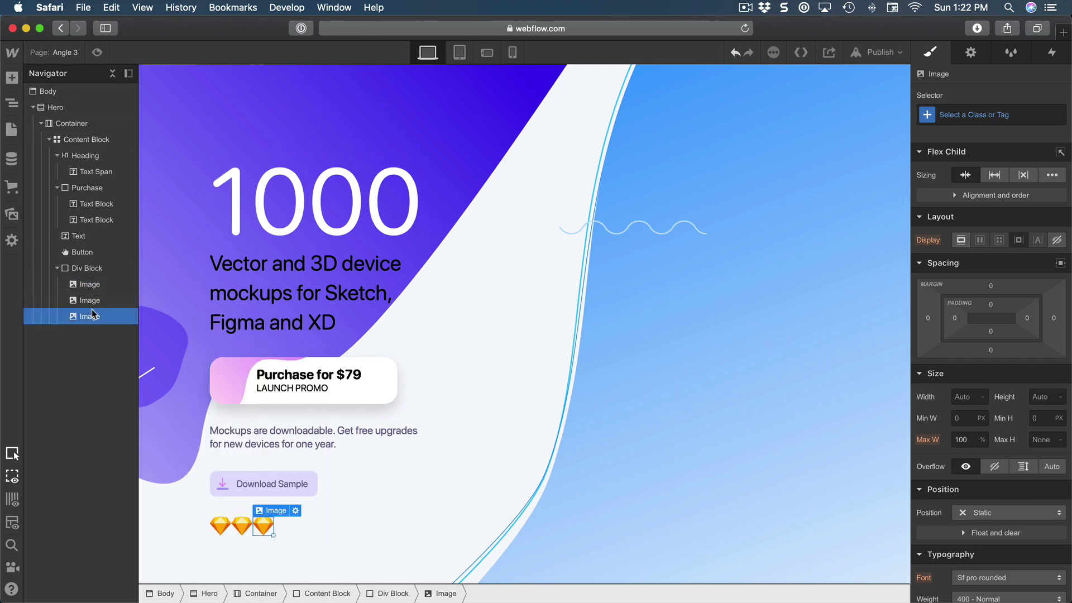
click(94, 302)
click(274, 511)
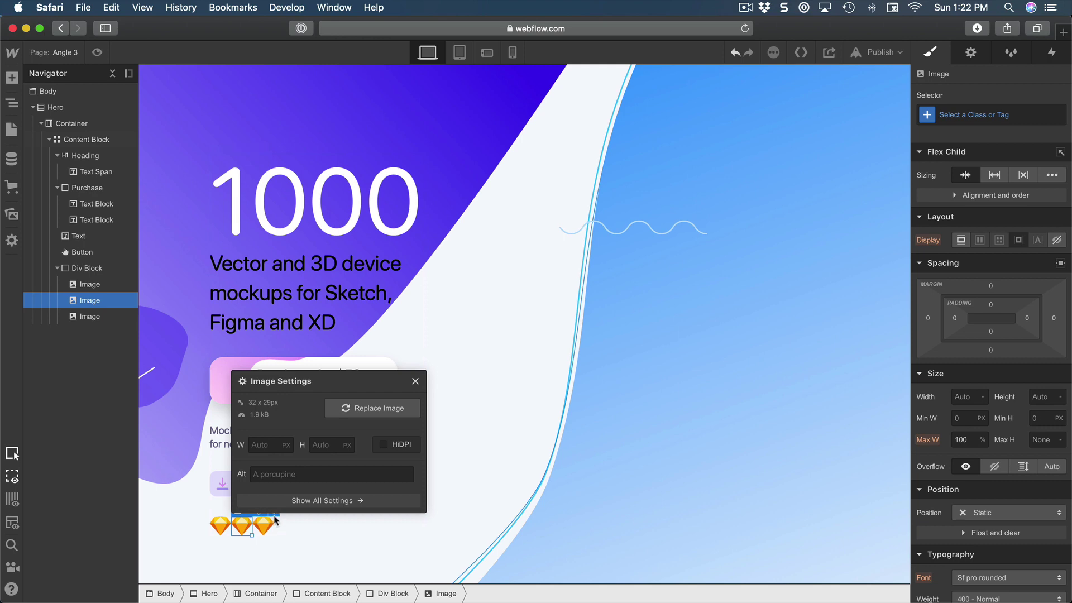
click(373, 408)
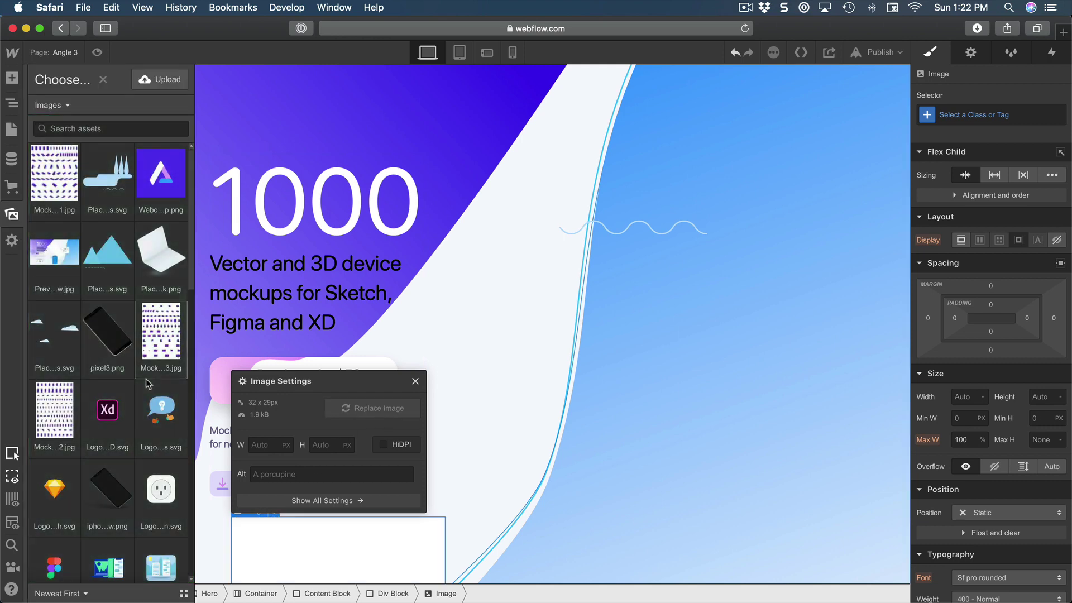
scroll(147, 383, down, 5)
click(109, 263)
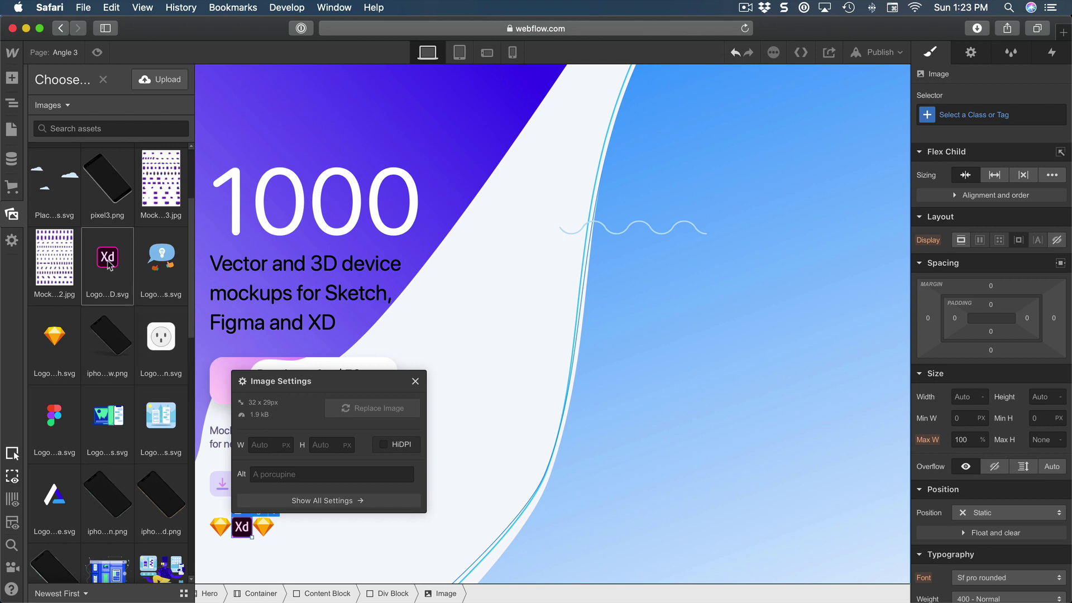
click(415, 381)
- Replace the third image in the div block with the Figma logo from the assets
click(269, 530)
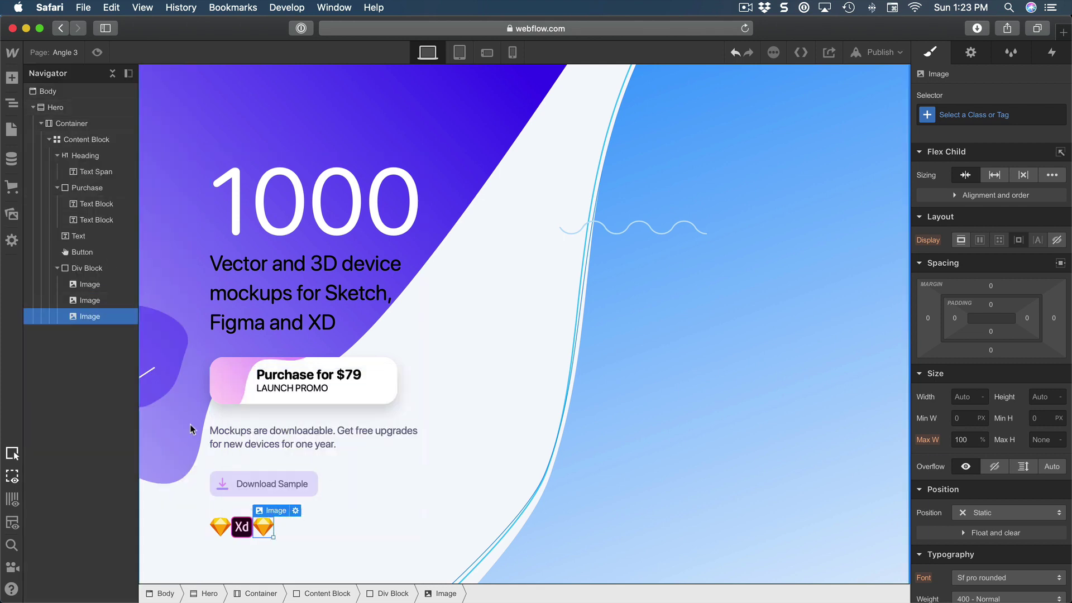
click(297, 511)
click(383, 408)
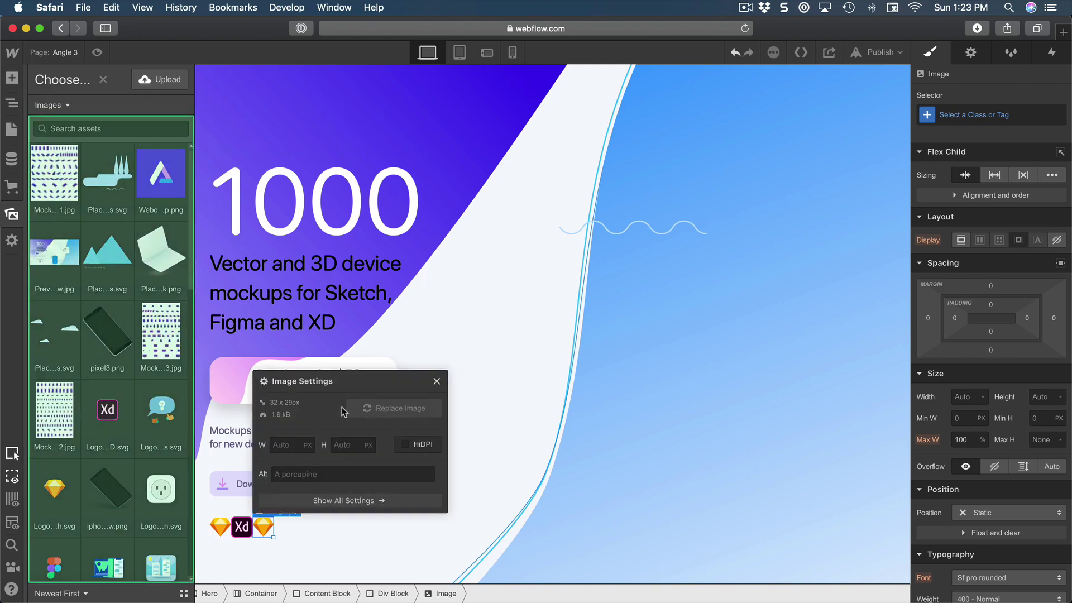
click(150, 427)
scroll(149, 428, down, 1)
click(42, 538)
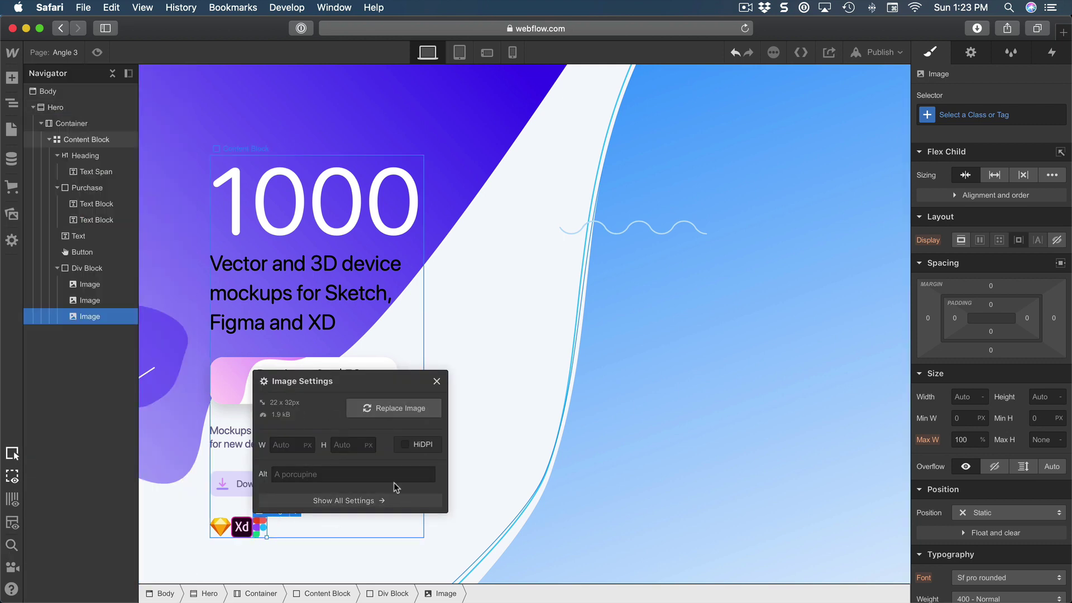
click(436, 383)
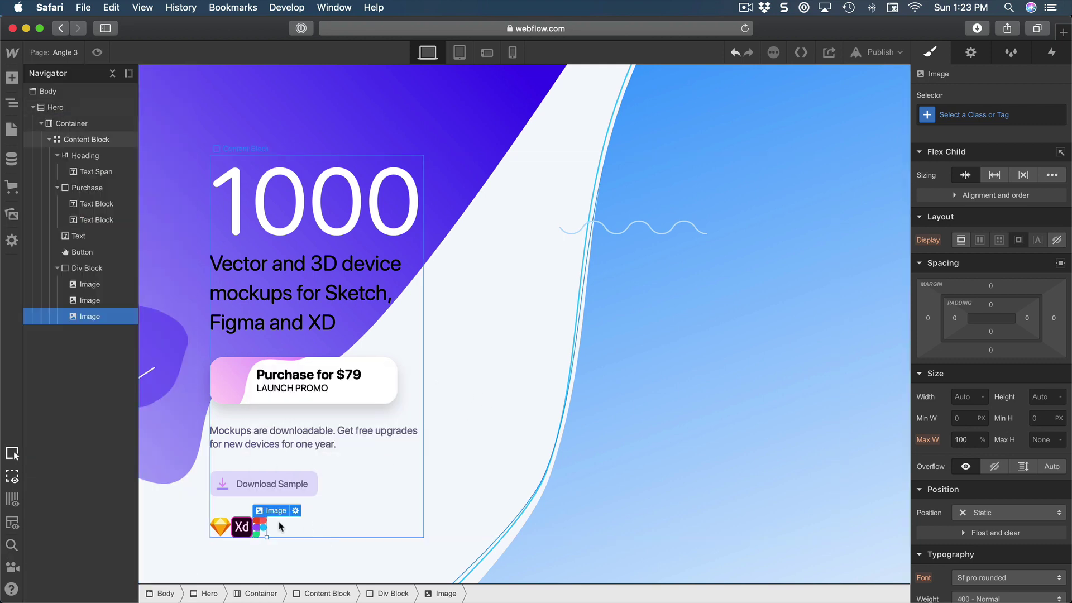
- Set the width of the div block holding the three logos to 100%
click(82, 272)
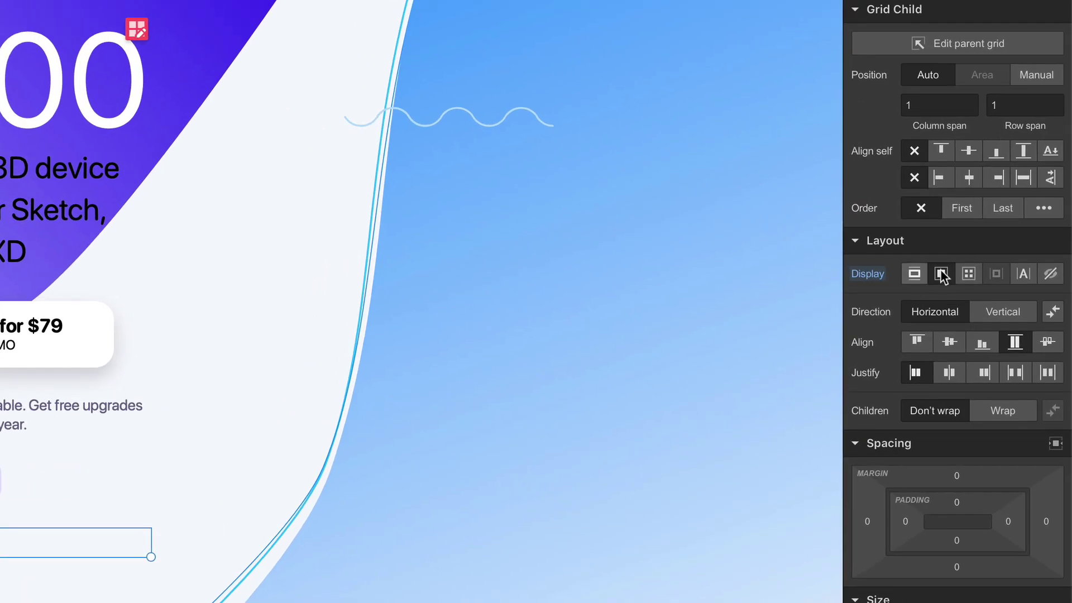
scroll(946, 321, down, 5)
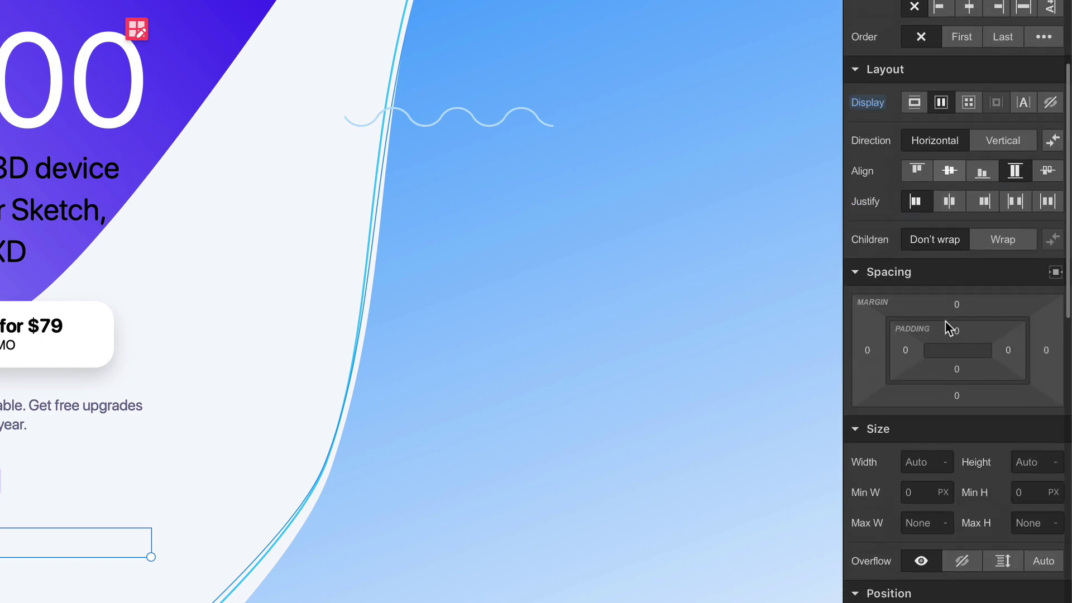
click(920, 335)
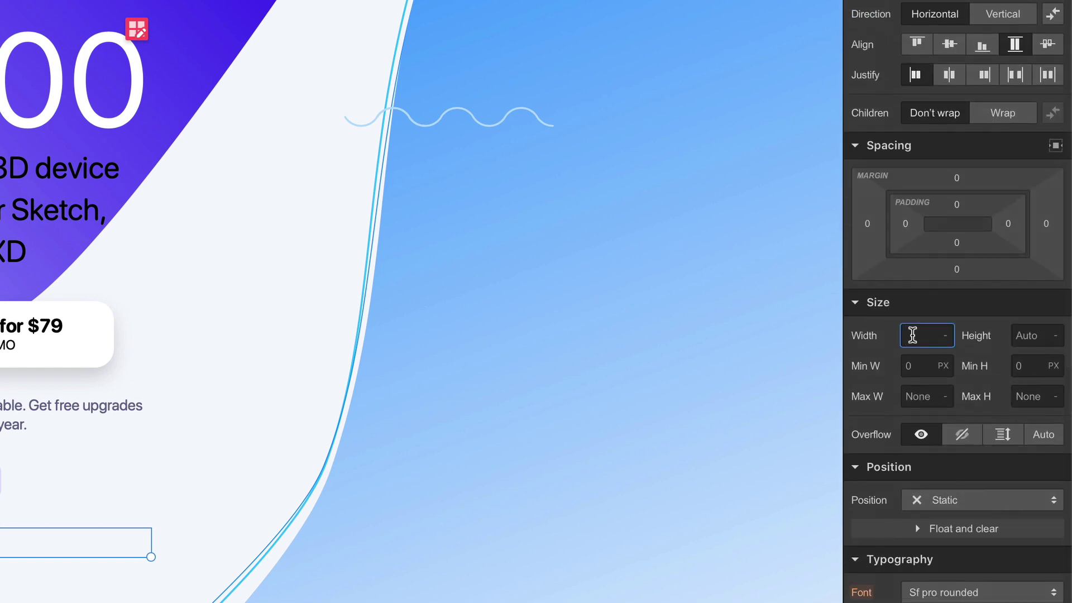
text(100%)
key(shift+Return)
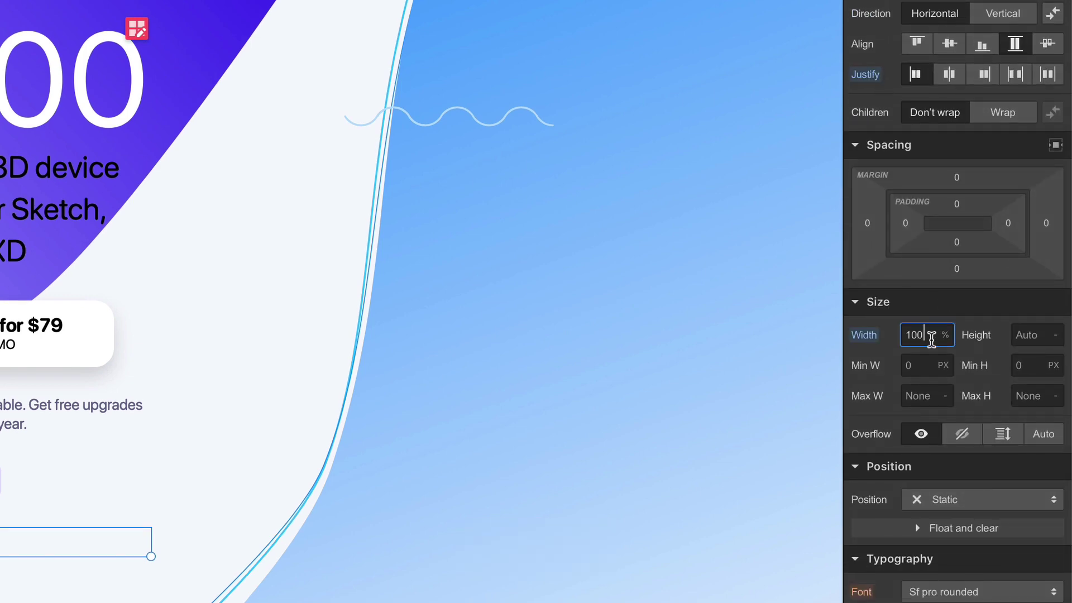
- Try center, end, space-between and space-around justification on the div block's logos, and settle on space between
scroll(932, 339, up, 5)
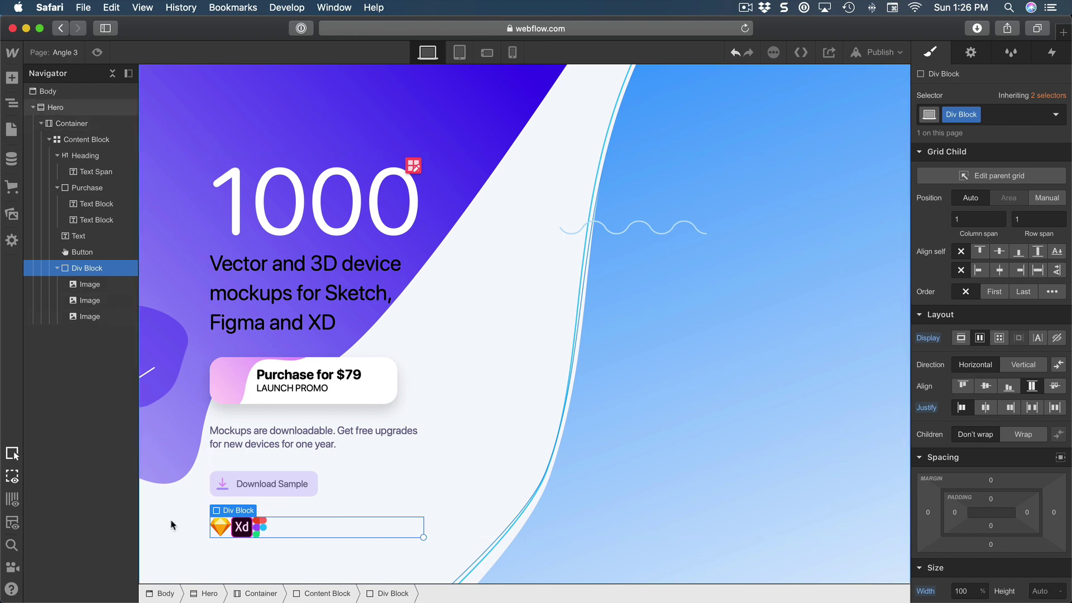
click(986, 409)
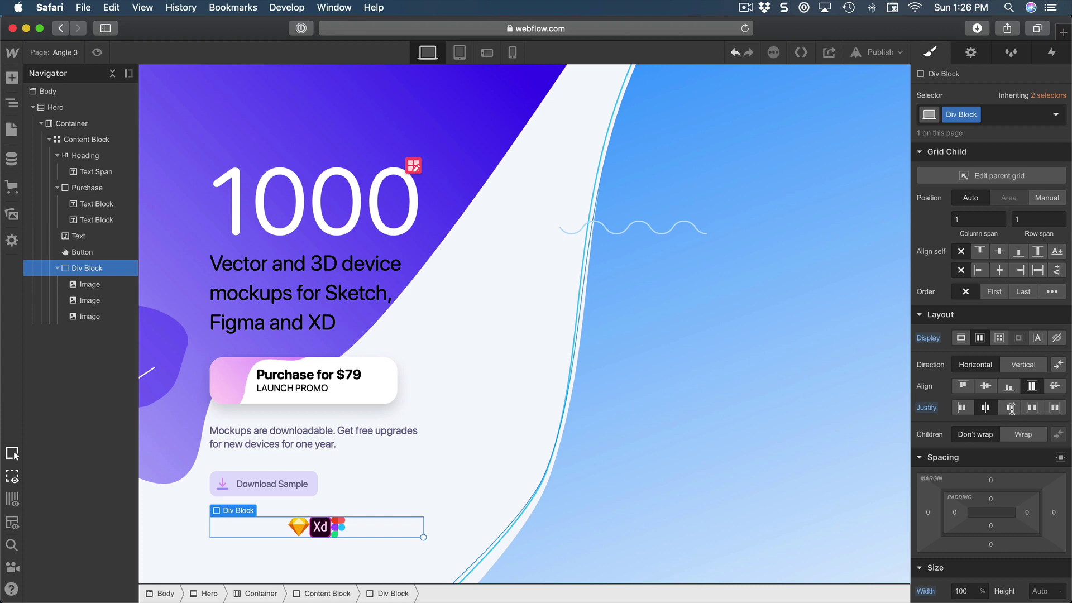
click(1011, 408)
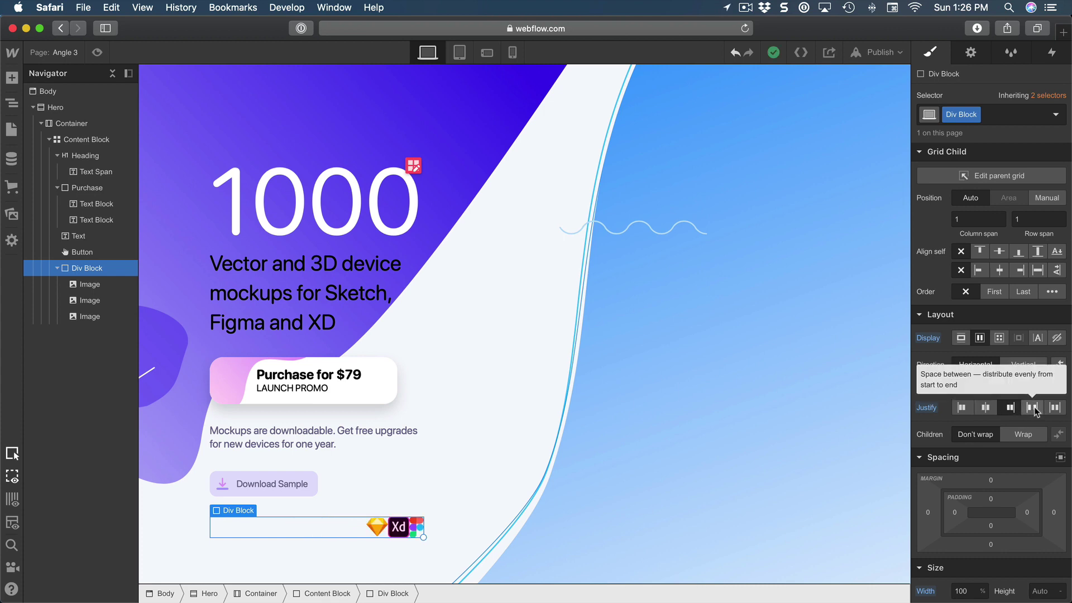
click(1033, 408)
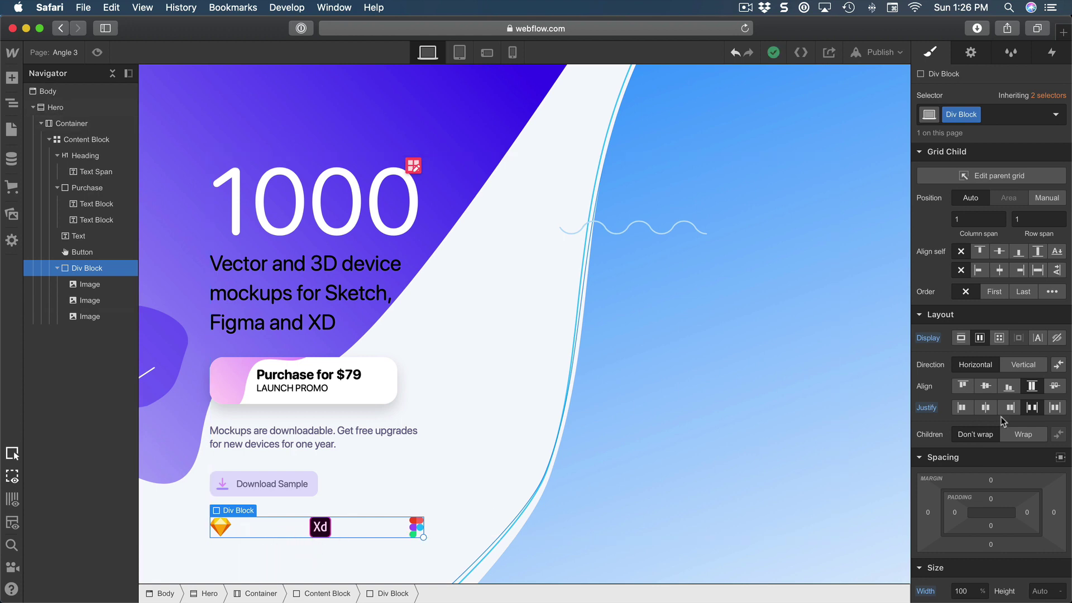
click(1055, 408)
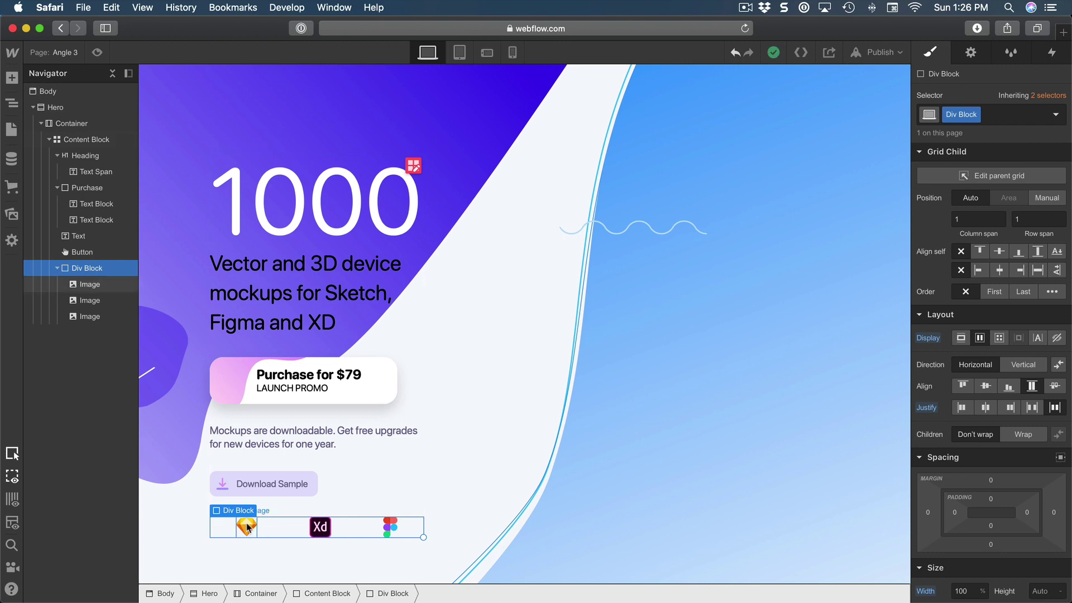
click(1032, 408)
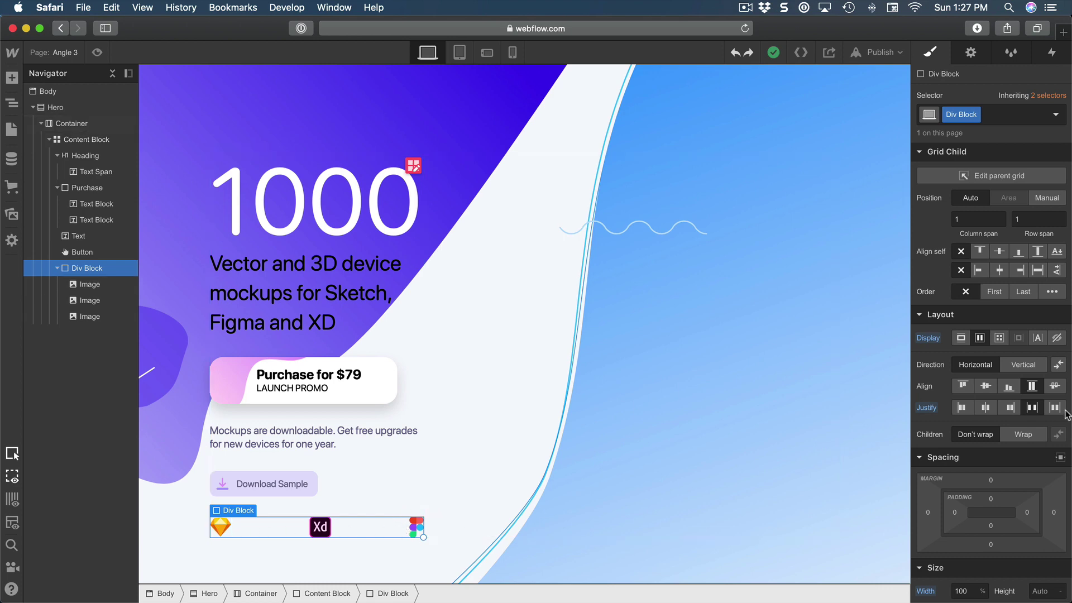
- Set the logo div block's width to 186 px and select the Figma logo image inside it
scroll(1038, 425, down, 5)
click(968, 428)
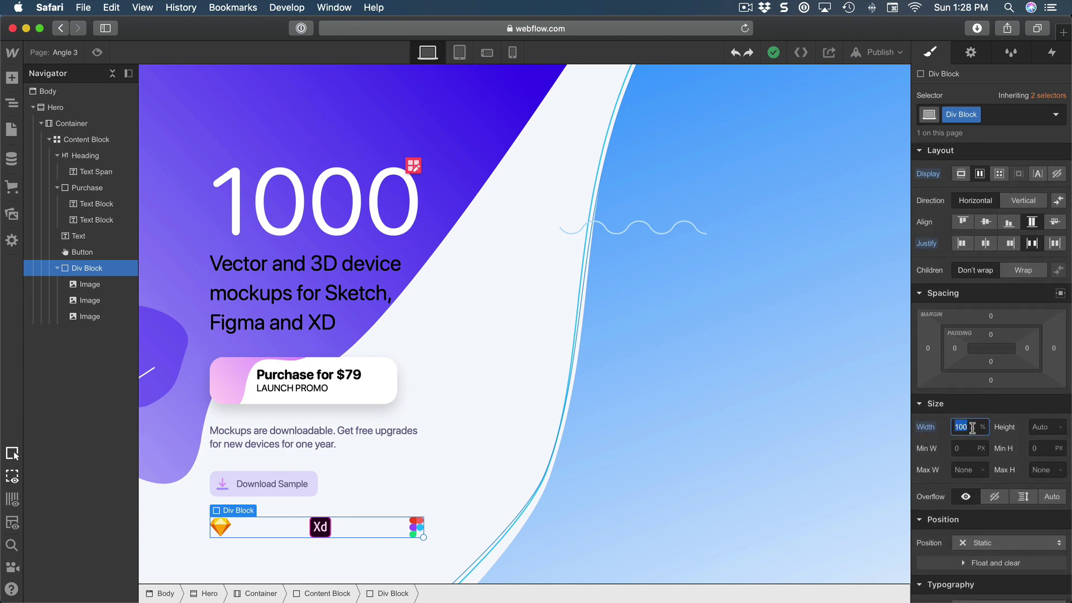
text(186px)
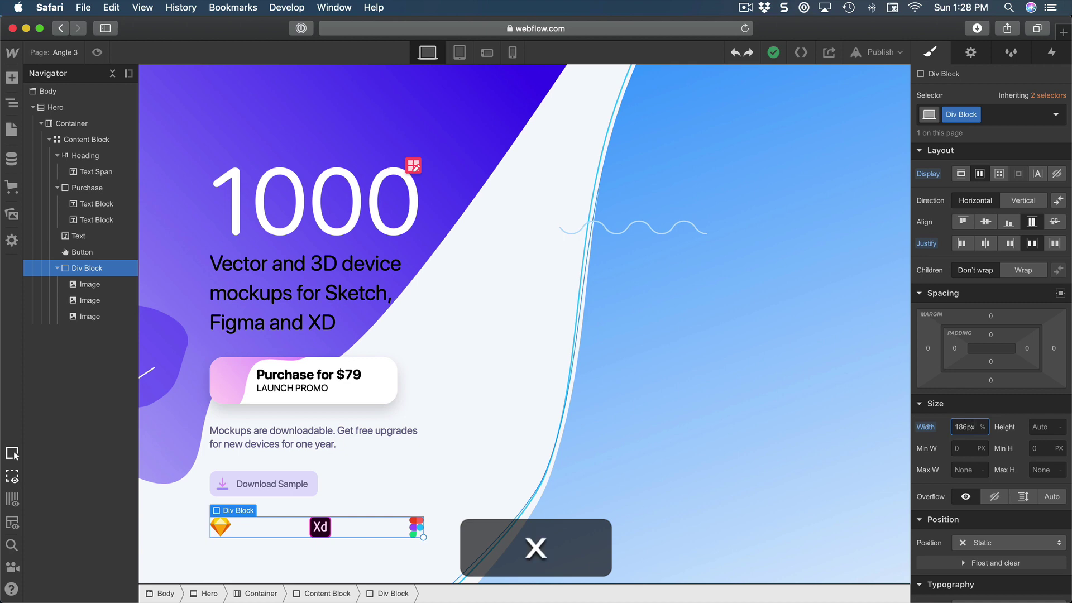
key(Return)
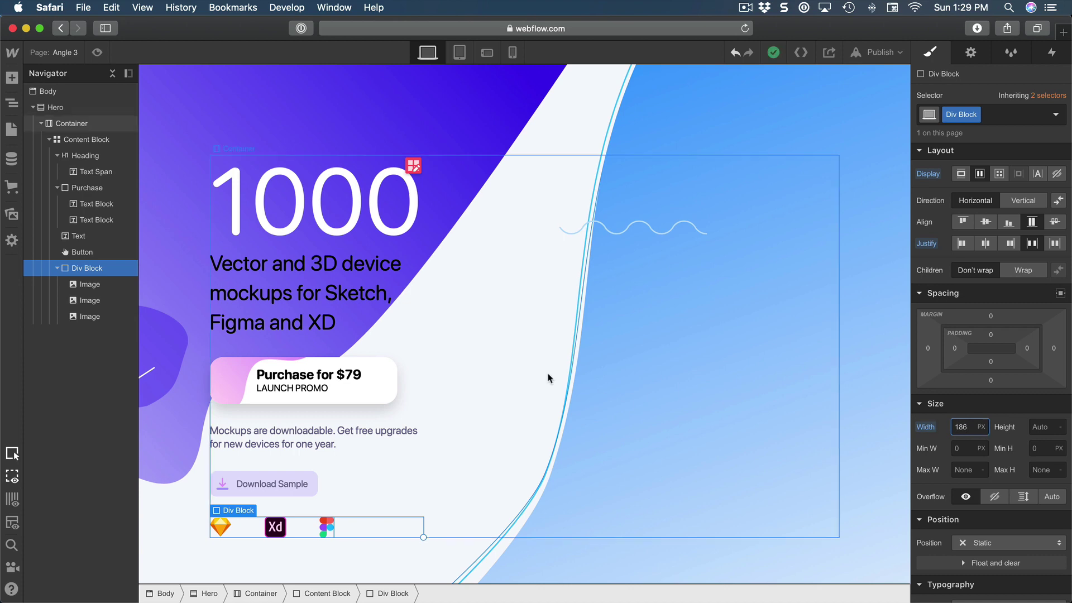
click(89, 317)
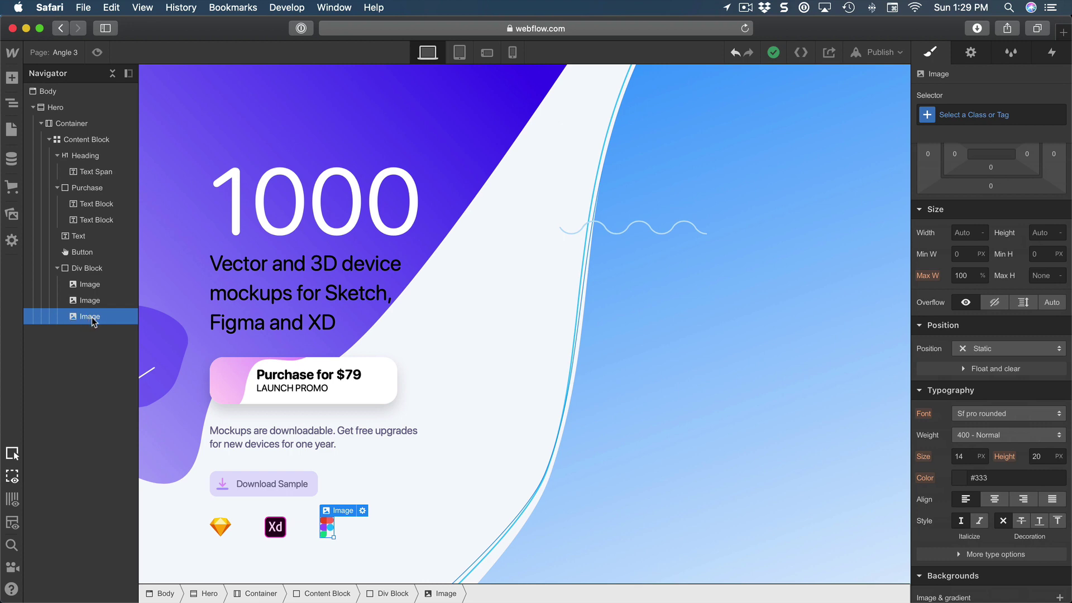
- Try a fourth logo in the row by duplicating the Figma image, and delete the duplicate
right_click(327, 525)
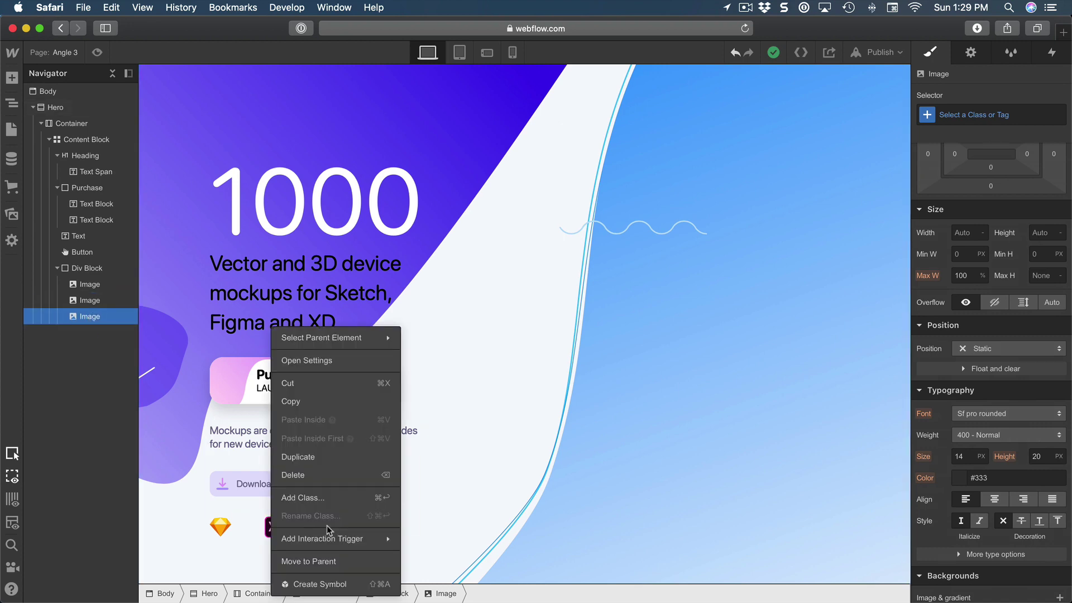
click(330, 458)
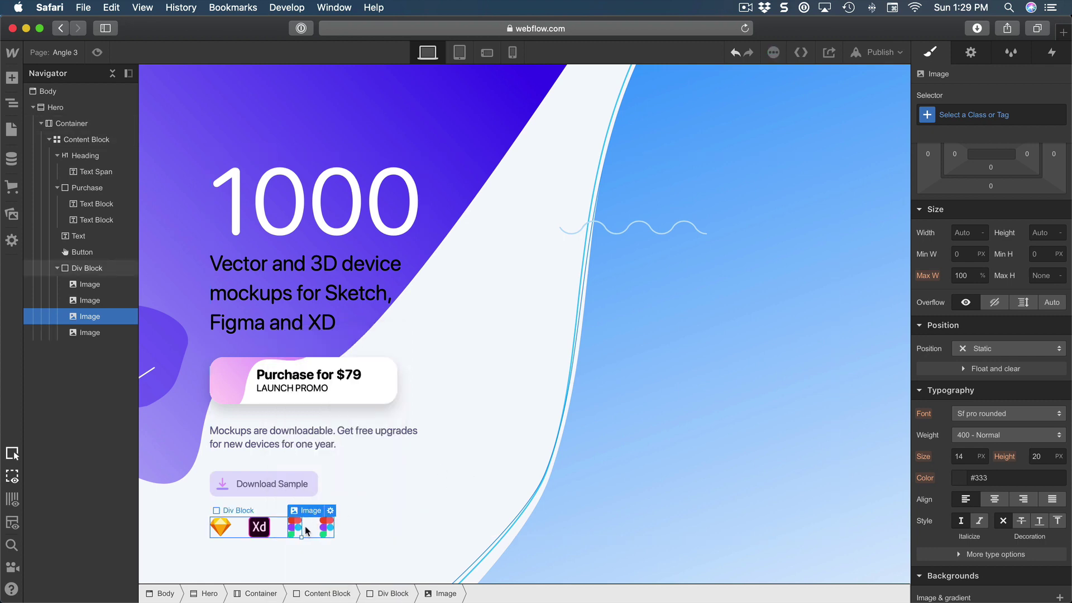
scroll(980, 313, up, 3)
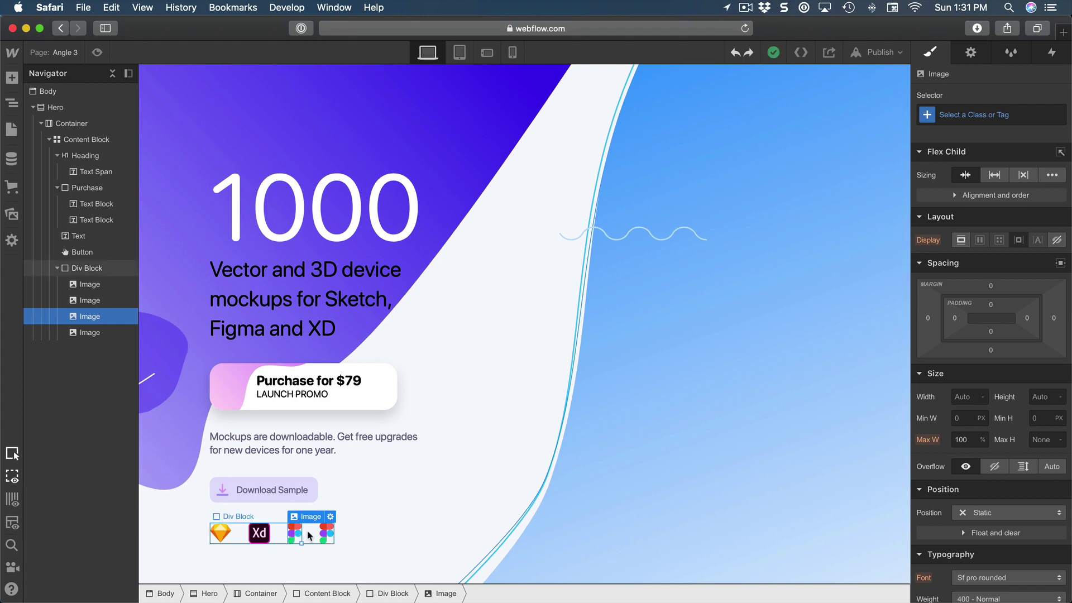
key(BackSpace)
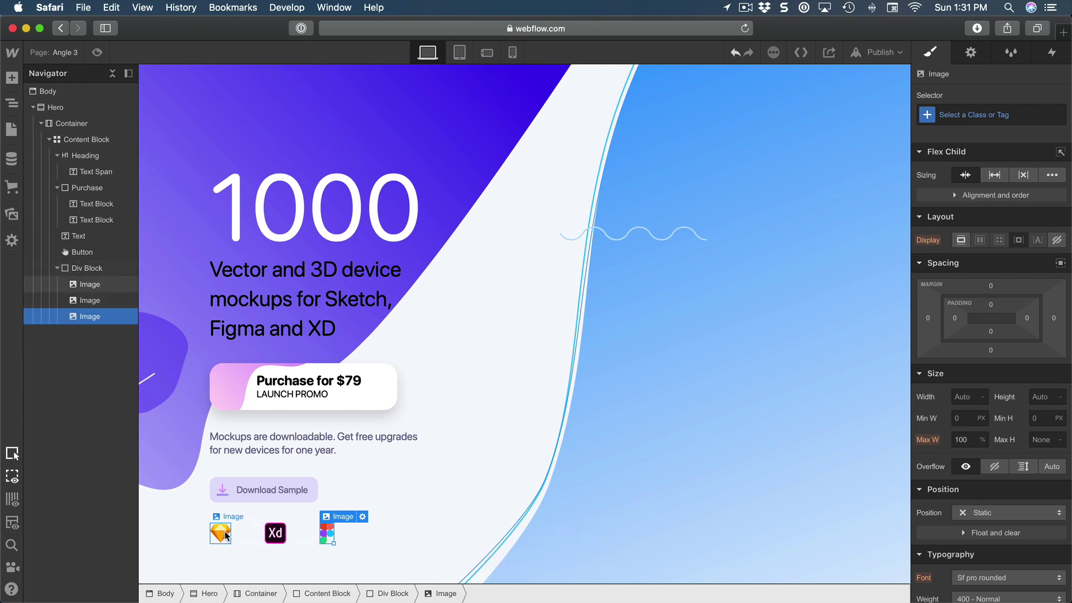
- Change the Purchase block's layout to flex with a vertical direction
click(243, 539)
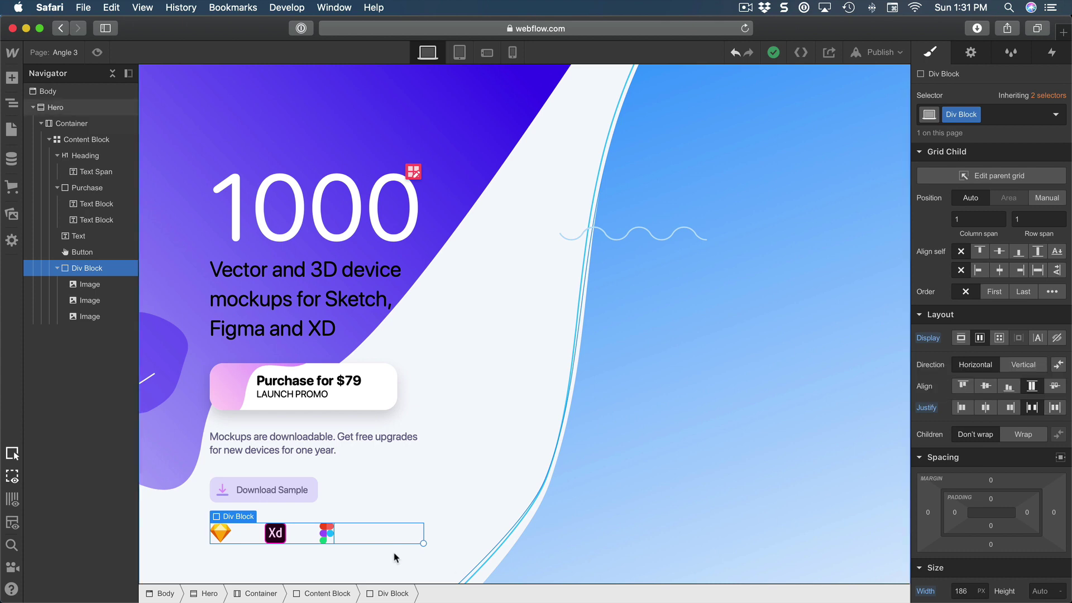
click(384, 537)
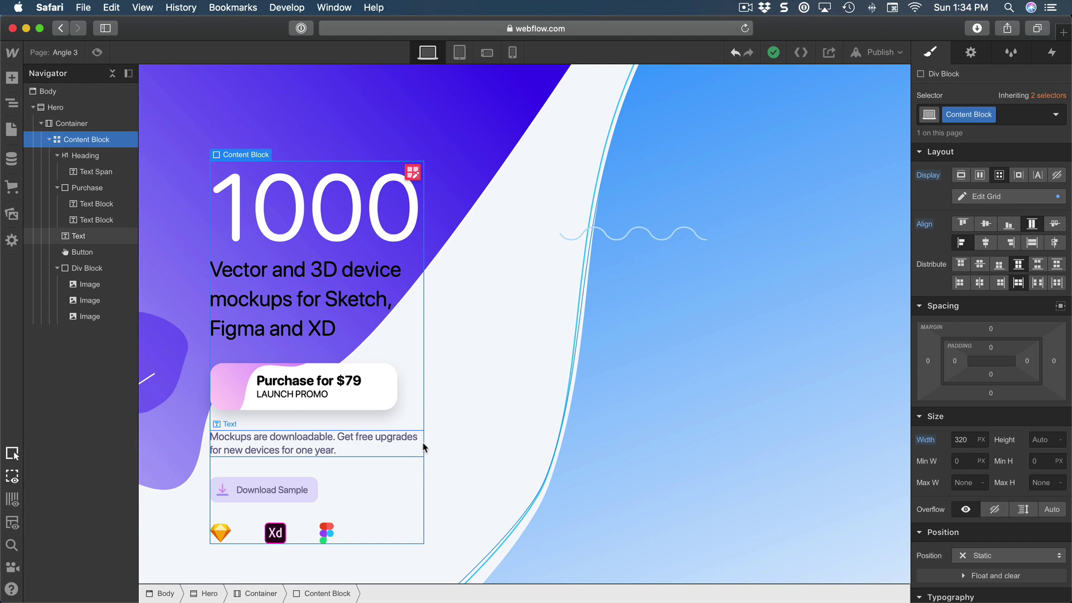
click(234, 401)
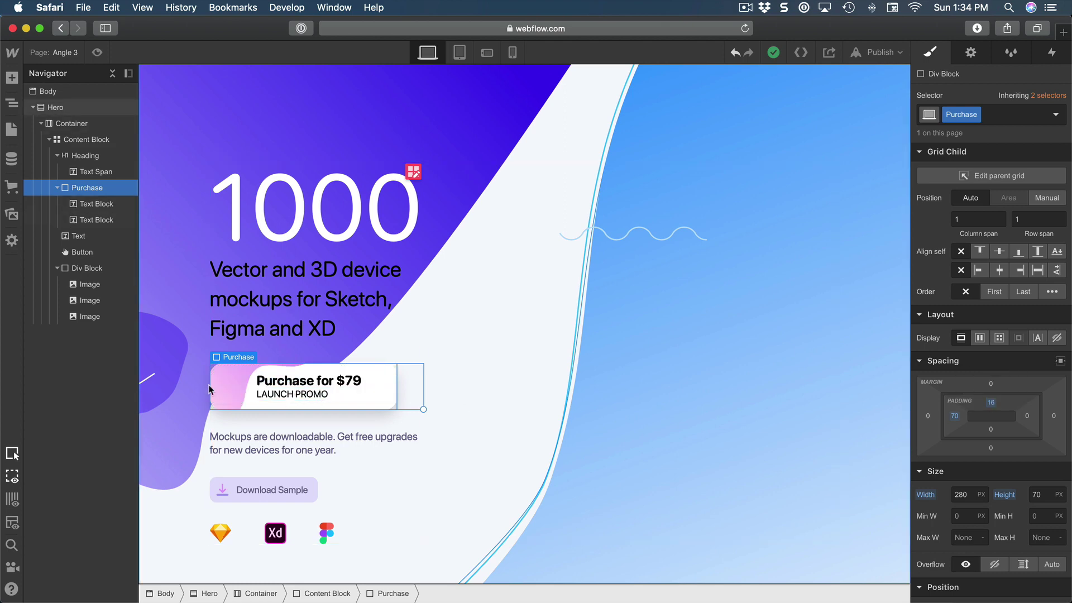
click(981, 338)
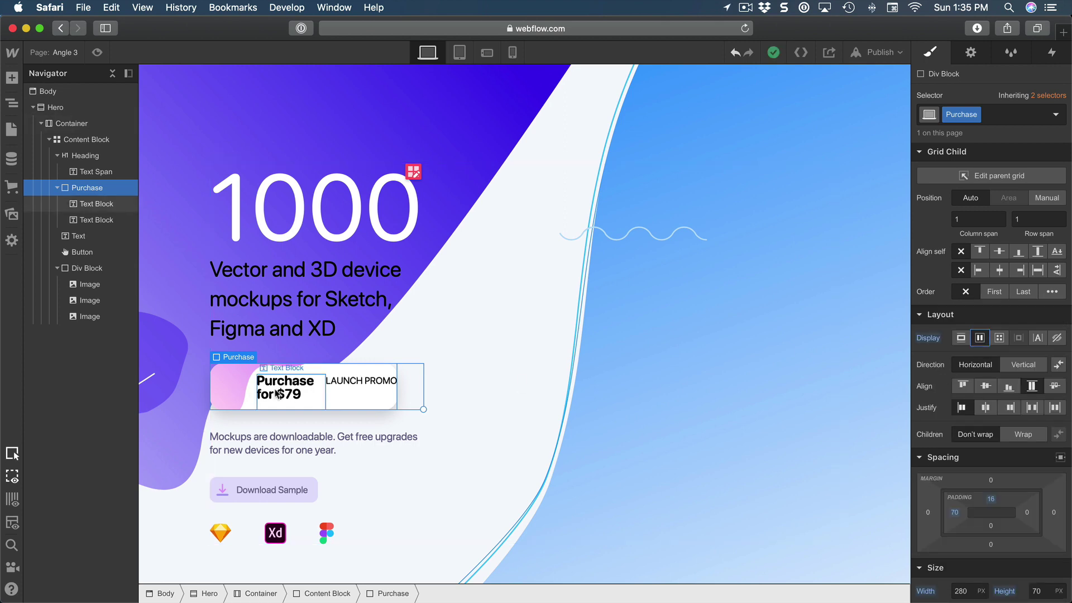
click(1017, 365)
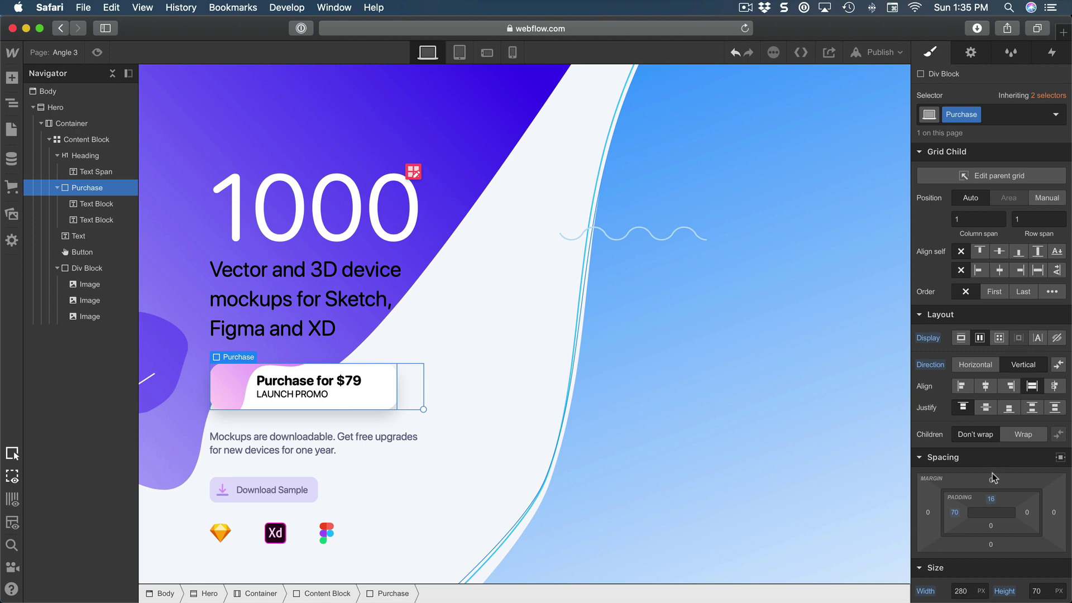
- Reset the Purchase block's top padding and justify its texts to the center
click(992, 499)
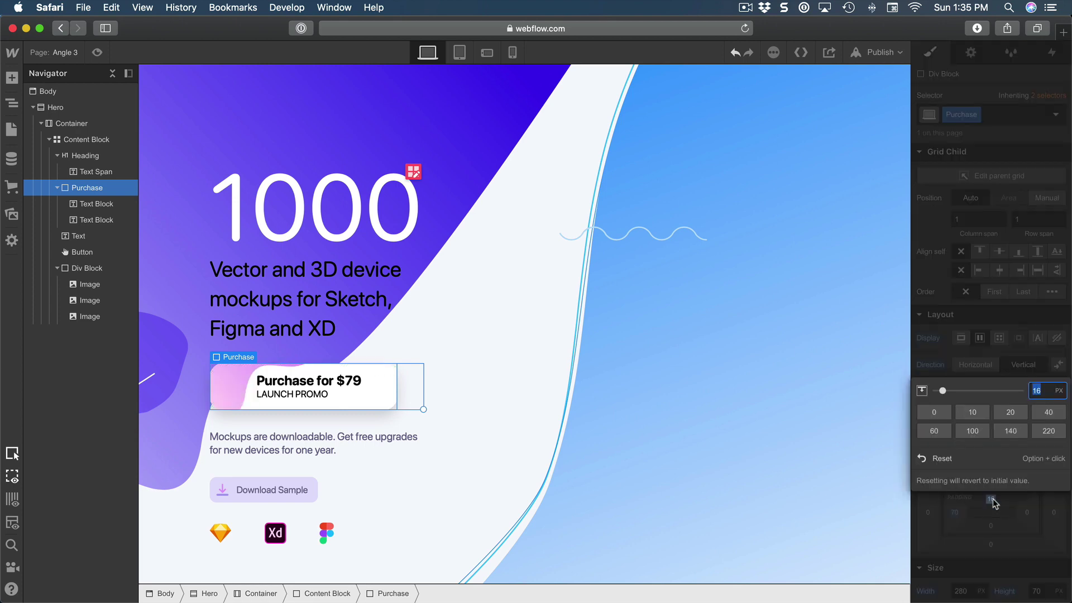
click(956, 461)
click(987, 409)
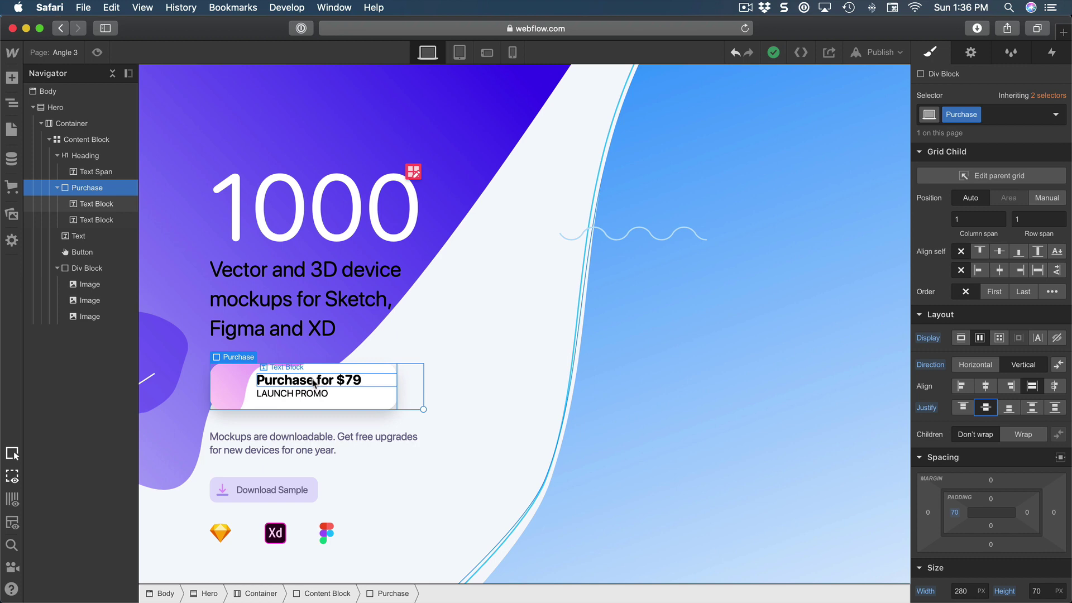
scroll(330, 385, up, 1)
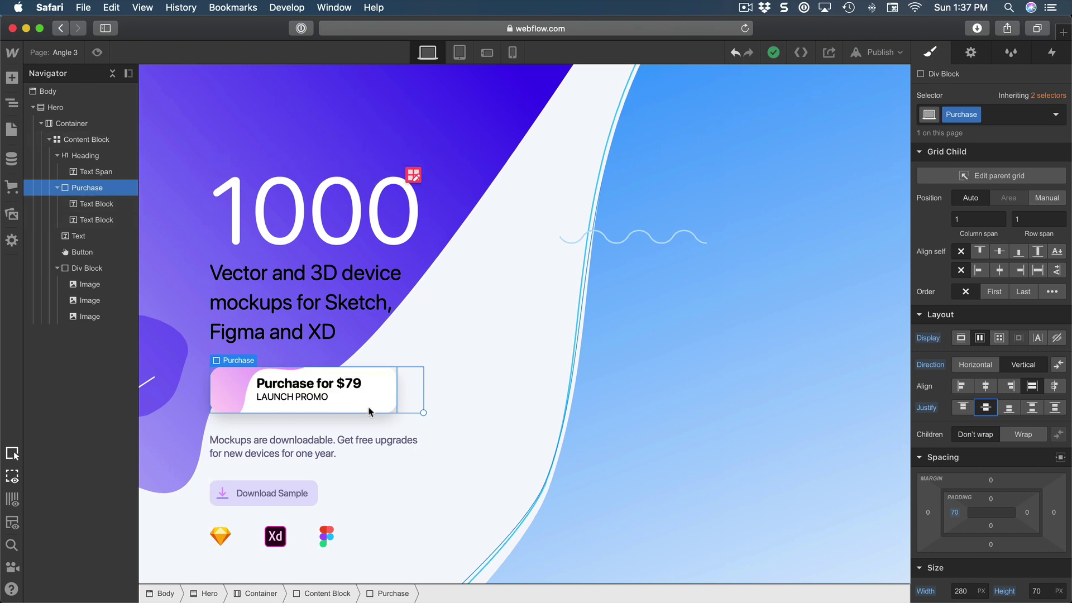
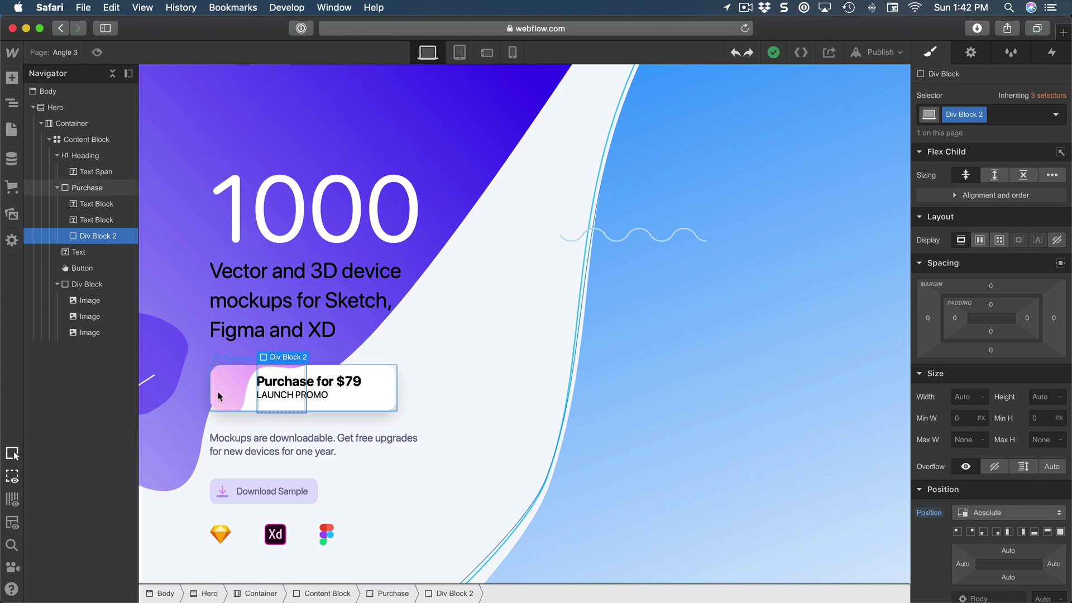
- Set the left offset of the absolutely positioned Div Block 2 to 0
scroll(983, 437, down, 5)
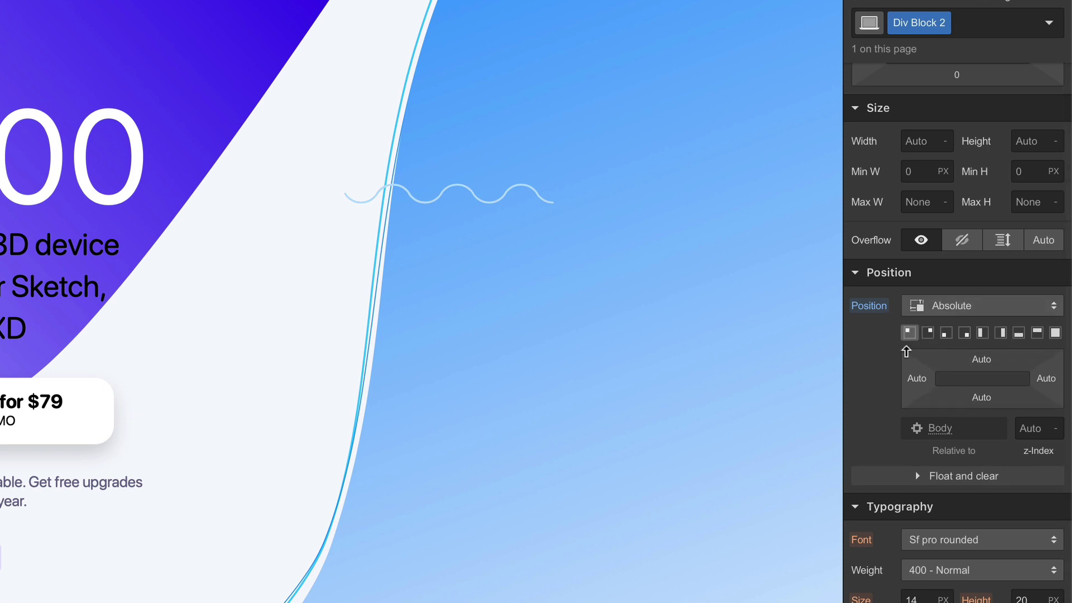
click(917, 380)
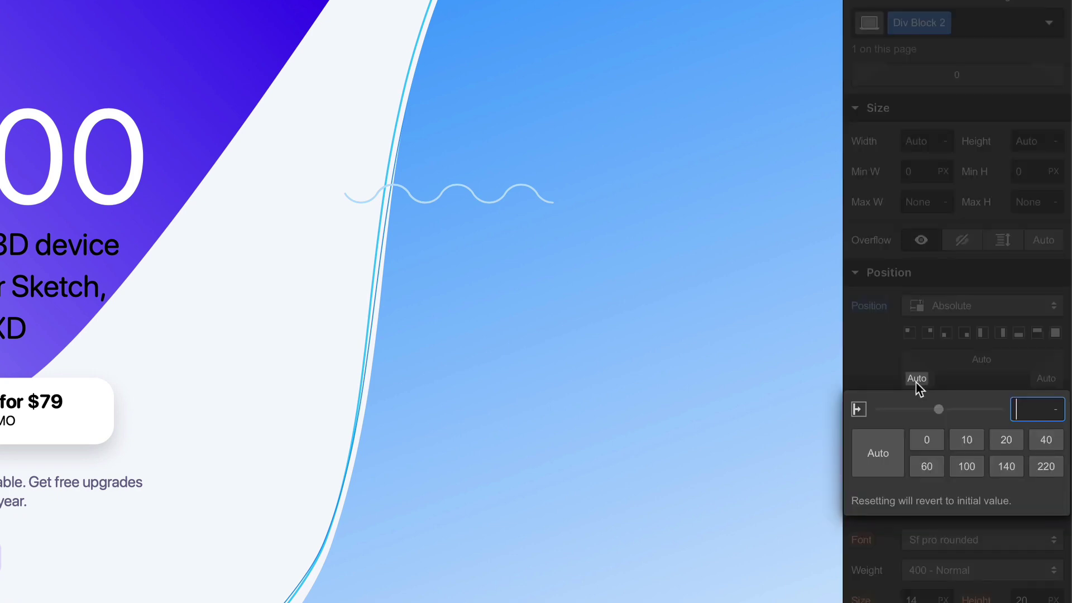
text(0)
key(Return)
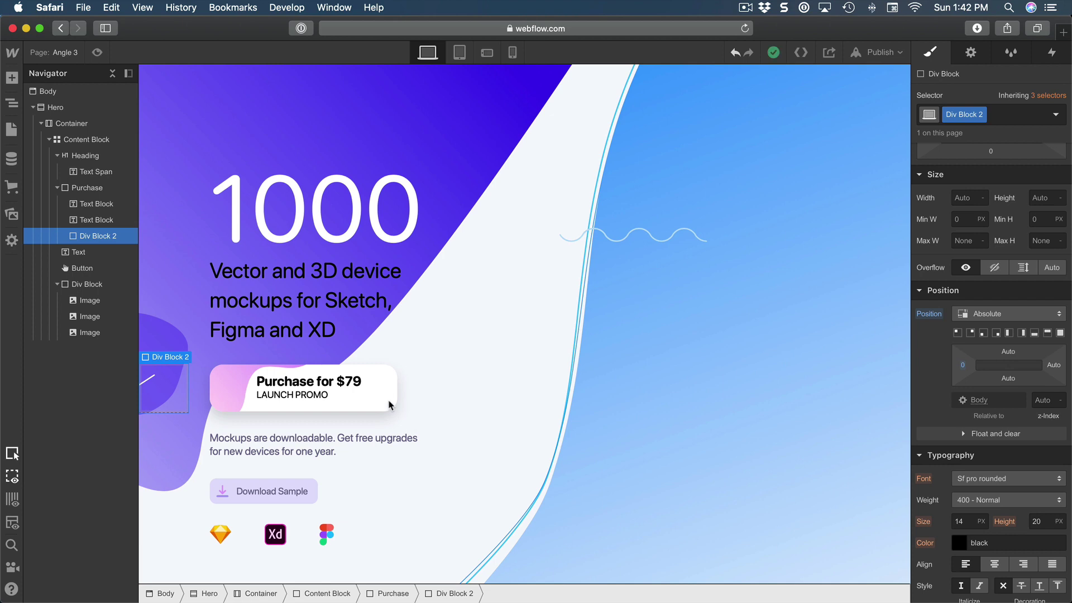
- Set the Purchase block's position to Relative so that it anchors Div Block 2
click(95, 190)
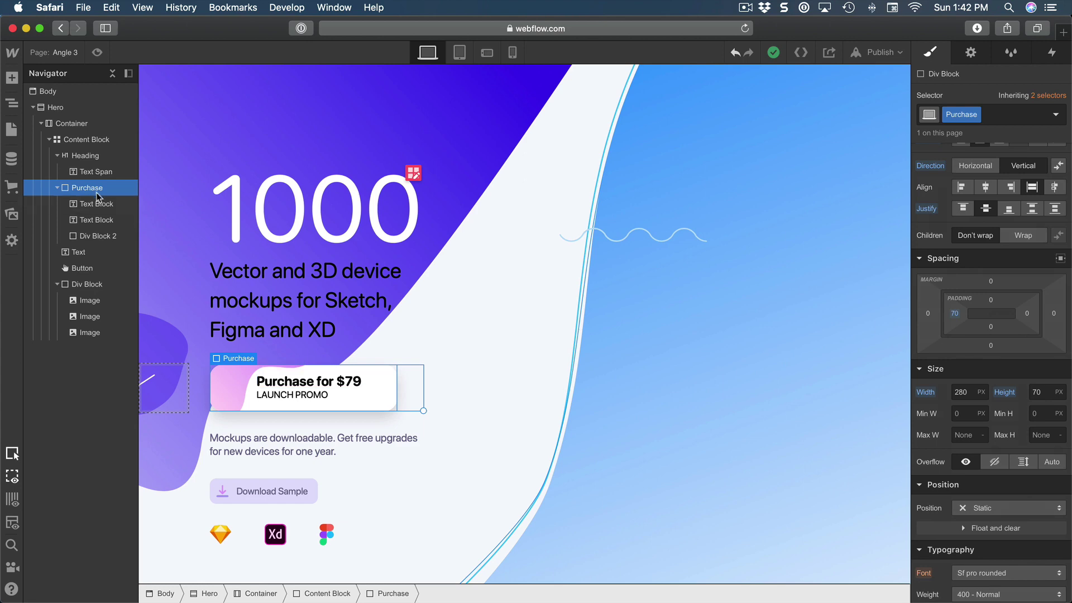
scroll(980, 381, down, 5)
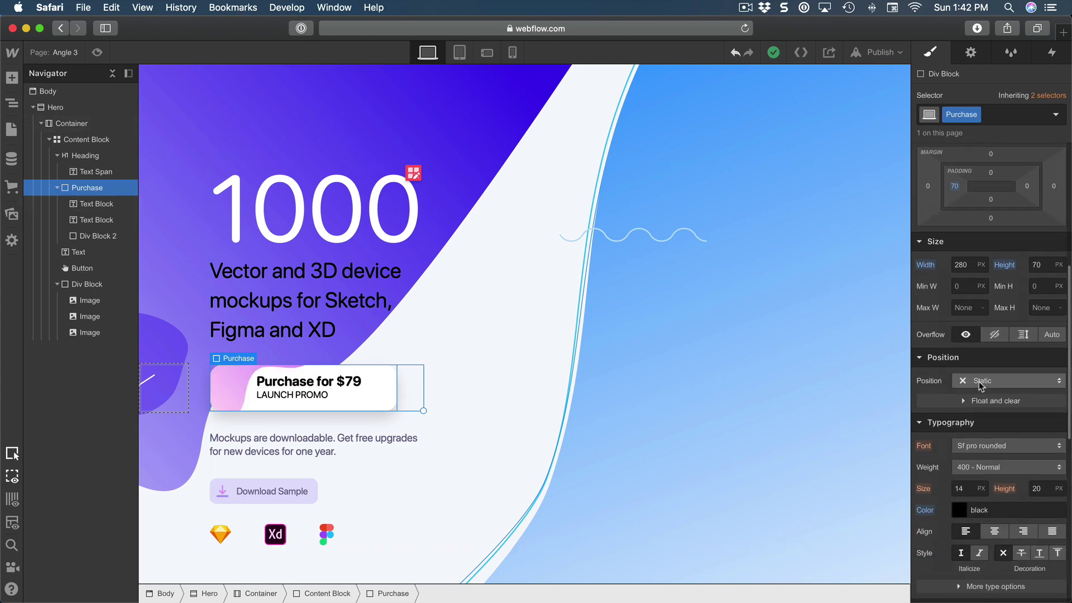
click(980, 381)
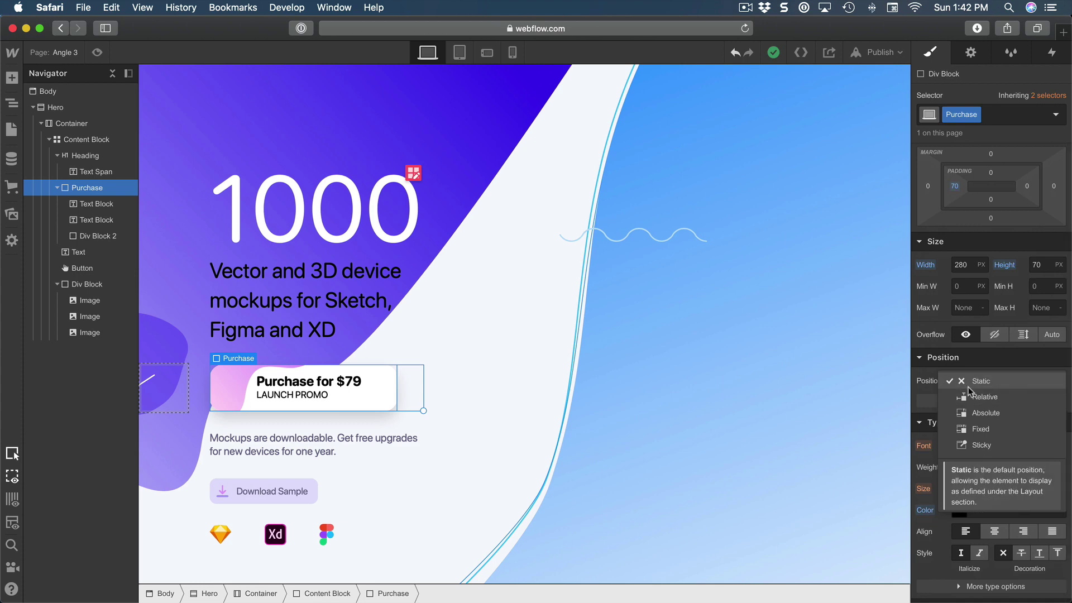
click(984, 397)
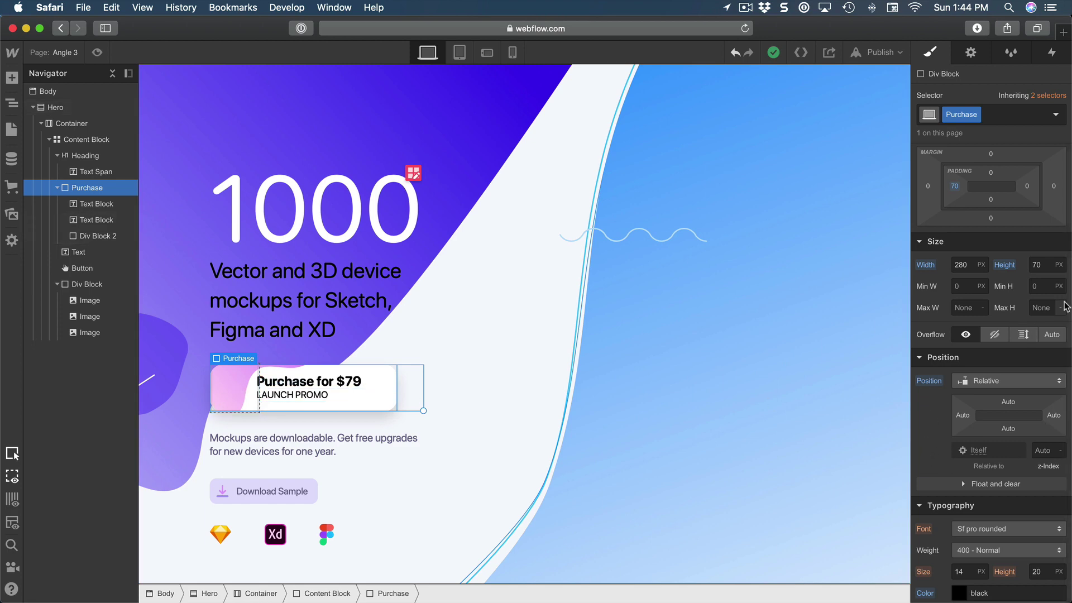
- Size Div Block 2 inside the Purchase block to 64 px wide and 32 px high
click(79, 239)
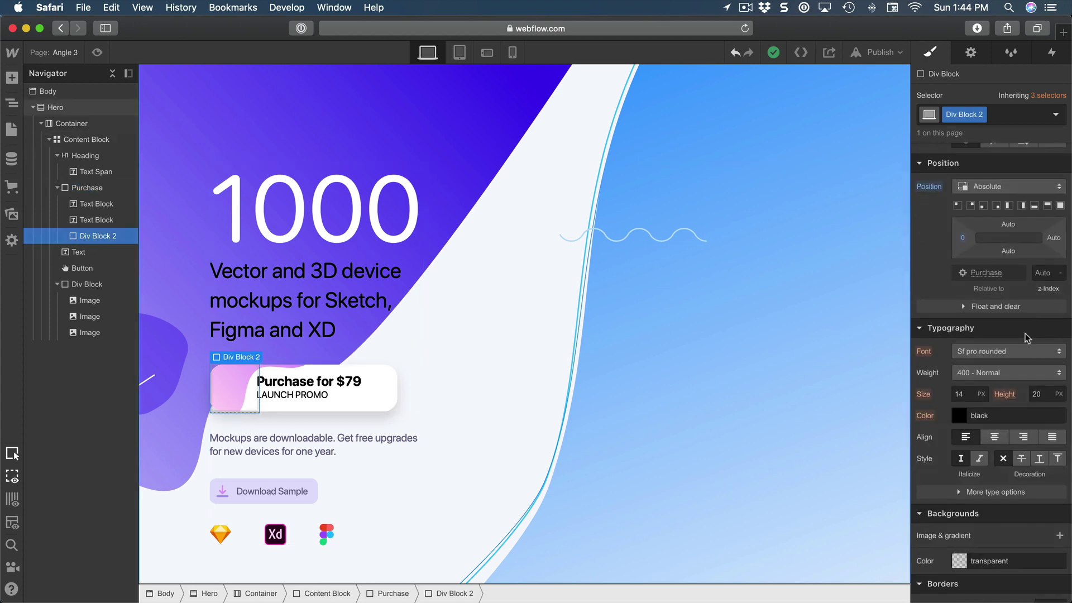
scroll(983, 343, down, 5)
scroll(977, 346, up, 12)
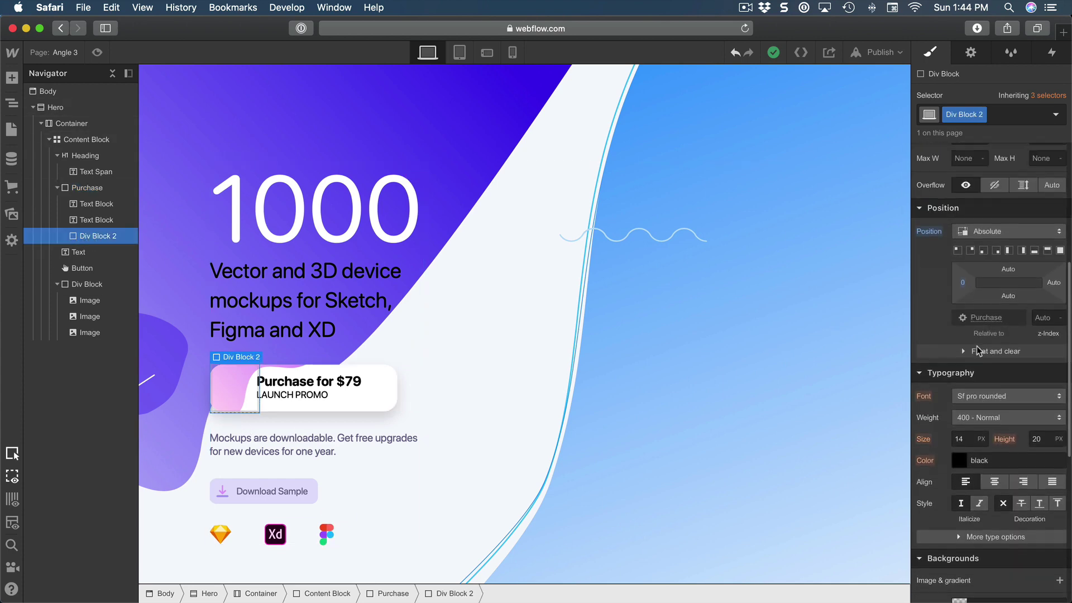
click(968, 330)
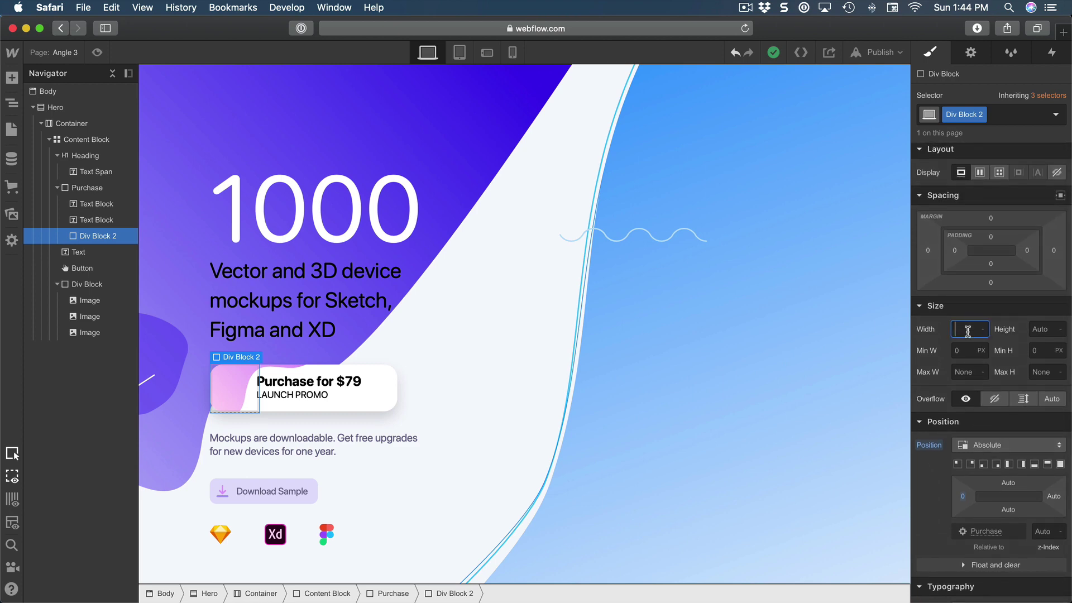
text(64)
key(Return)
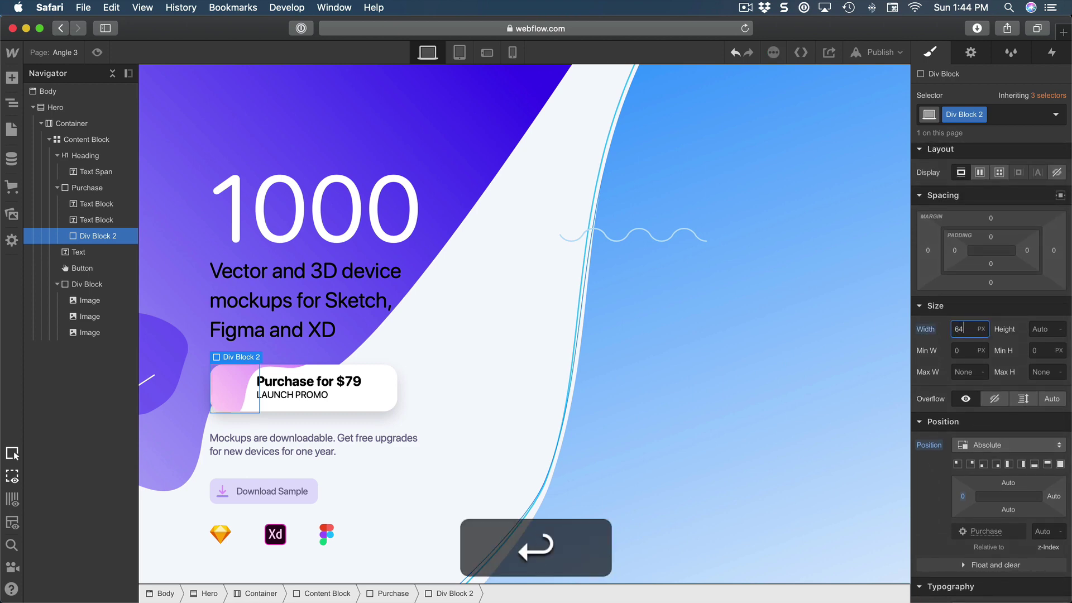
key(Tab)
text(32)
key(Return)
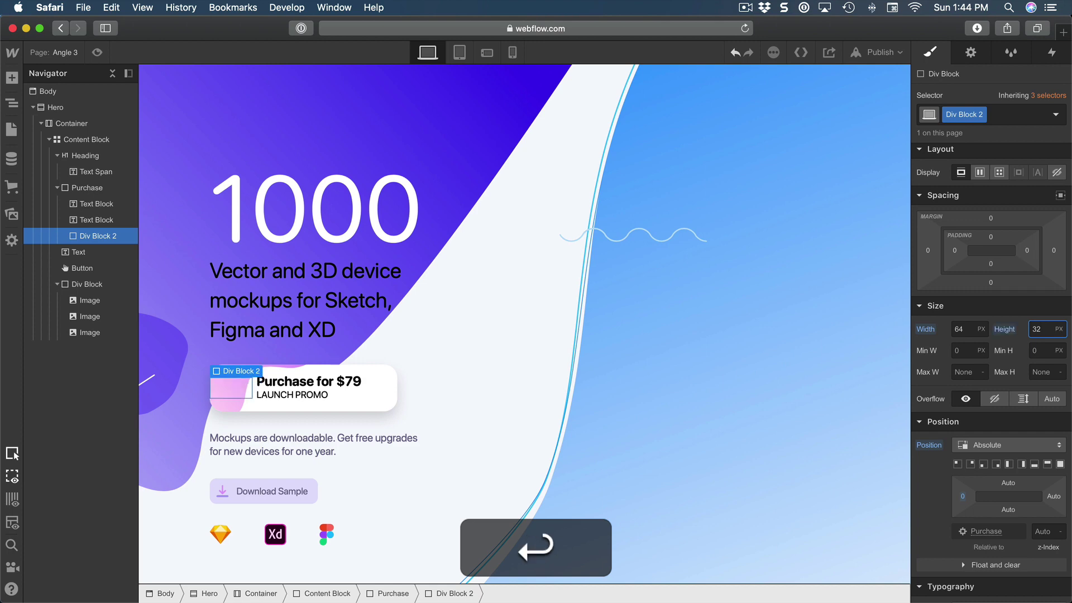
- Give Div Block 2 the background color #4312f2 and a corner radius of 10 px
scroll(1026, 304, down, 10)
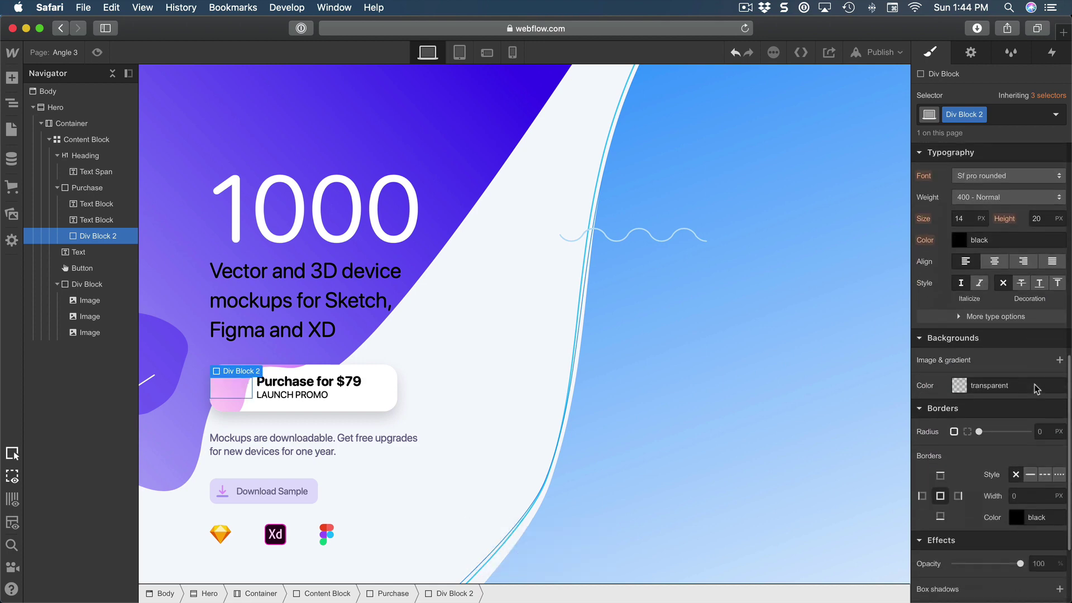
click(1019, 261)
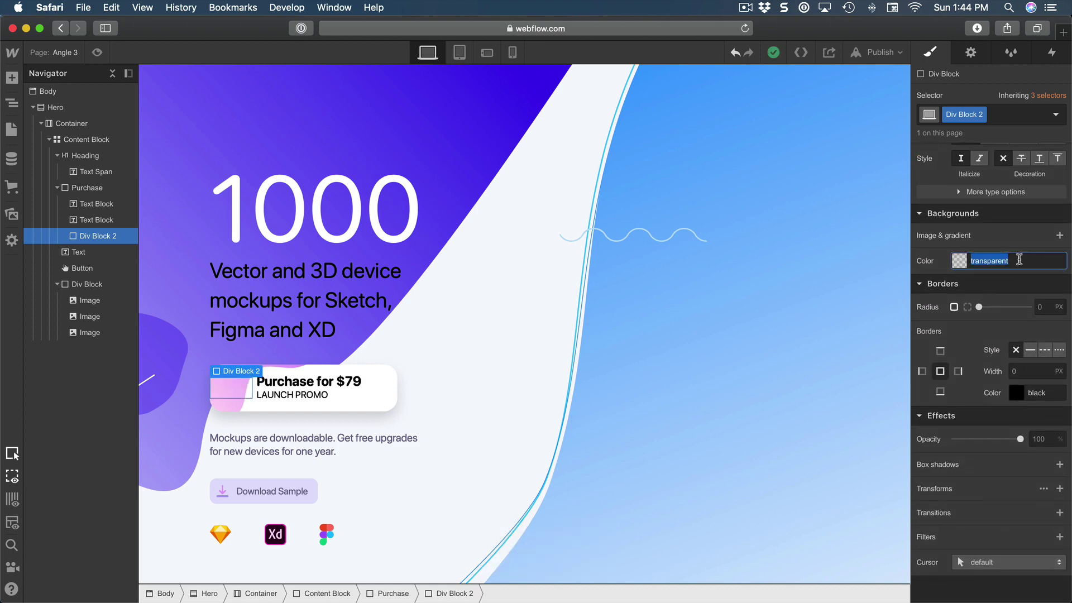
text(4312f2)
key(Return)
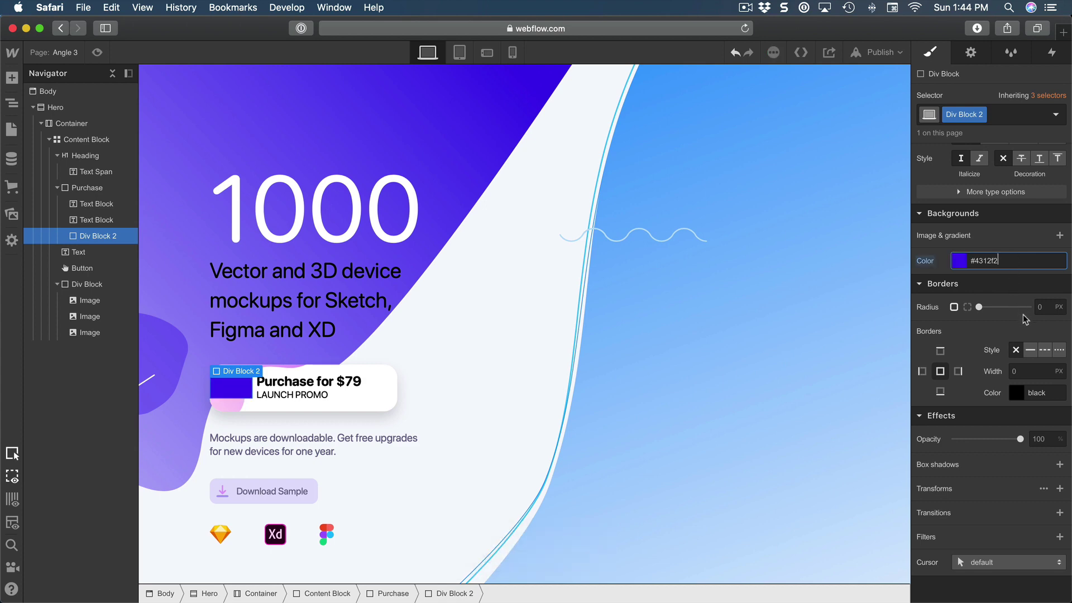
click(1046, 308)
text(10)
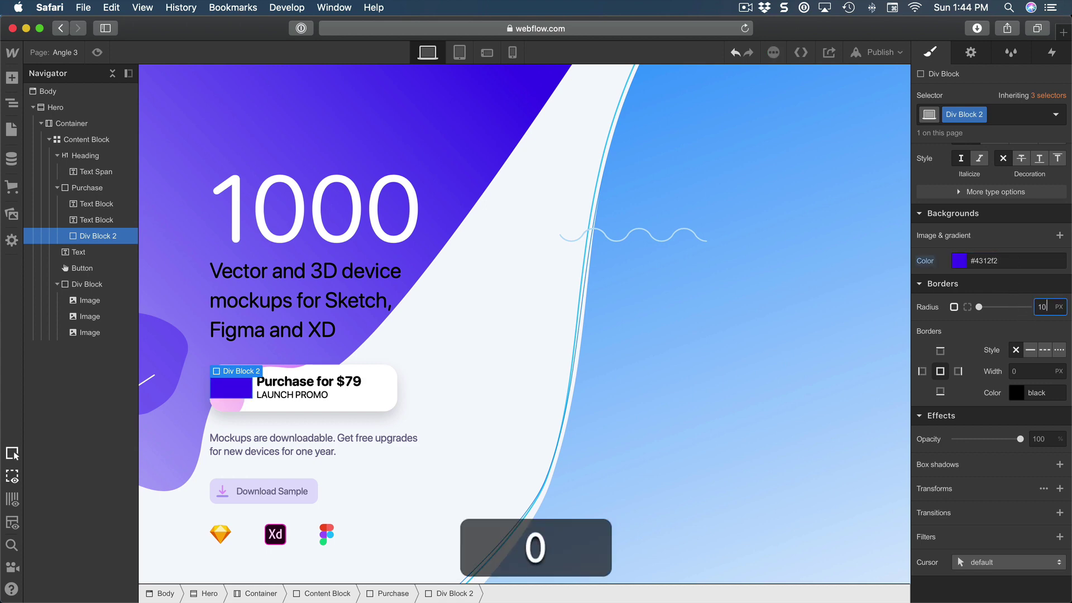
key(Return)
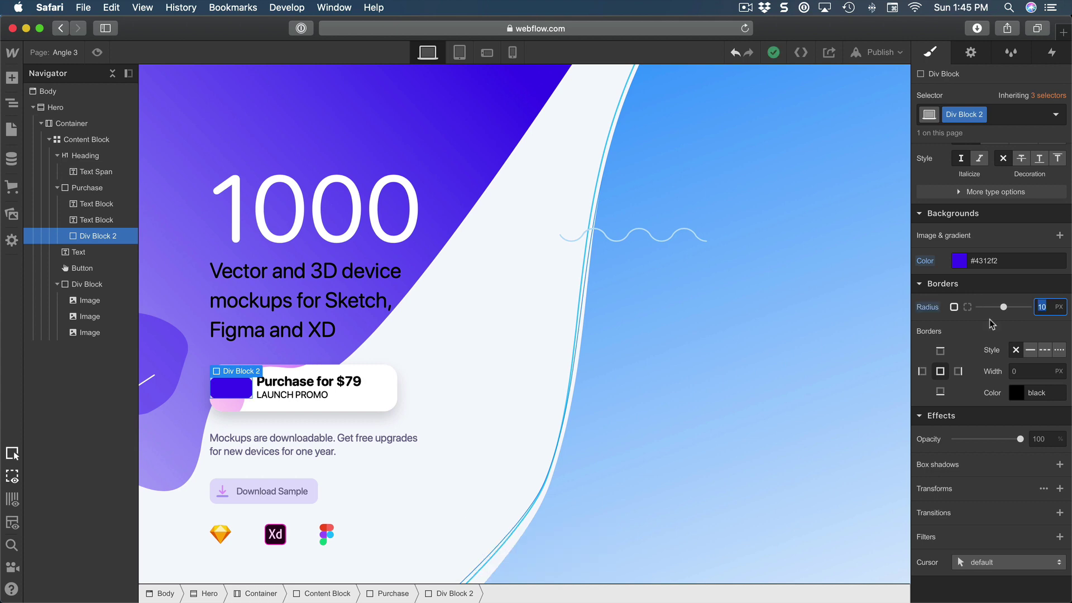
- Add Icon-Card.svg from the site assets as the background image of Div Block 2
click(1060, 236)
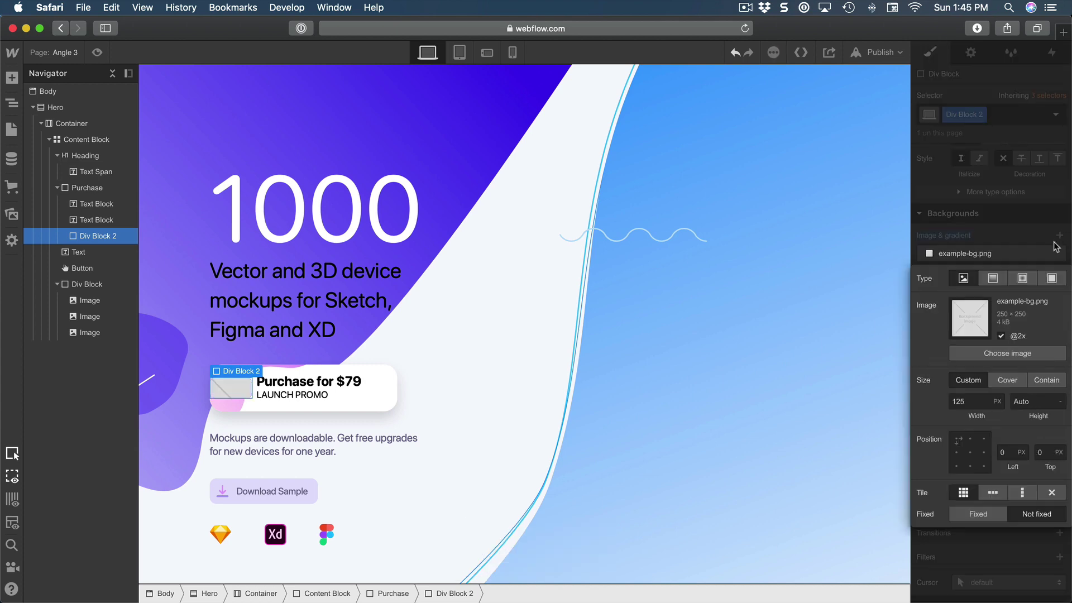
click(1008, 354)
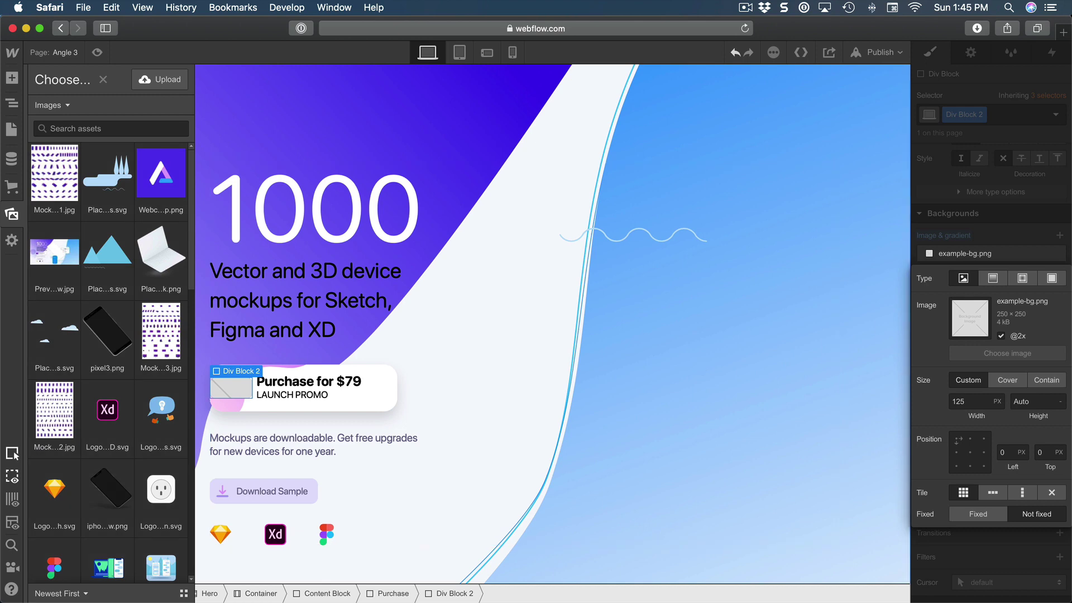
scroll(100, 390, down, 10)
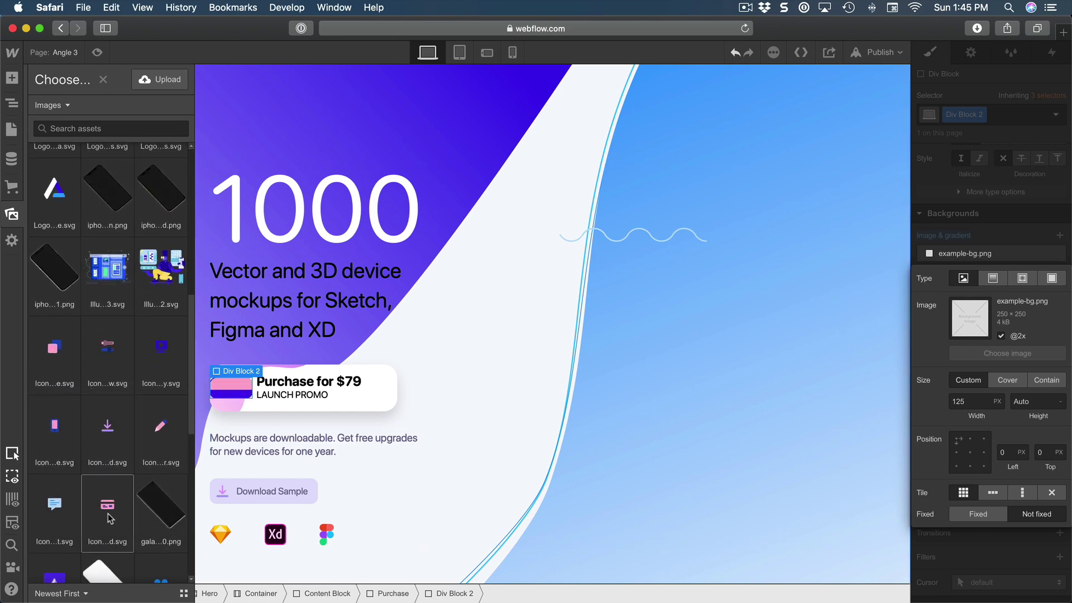
click(108, 509)
- Set the card icon background's width to Auto and turn off its tiling
click(979, 406)
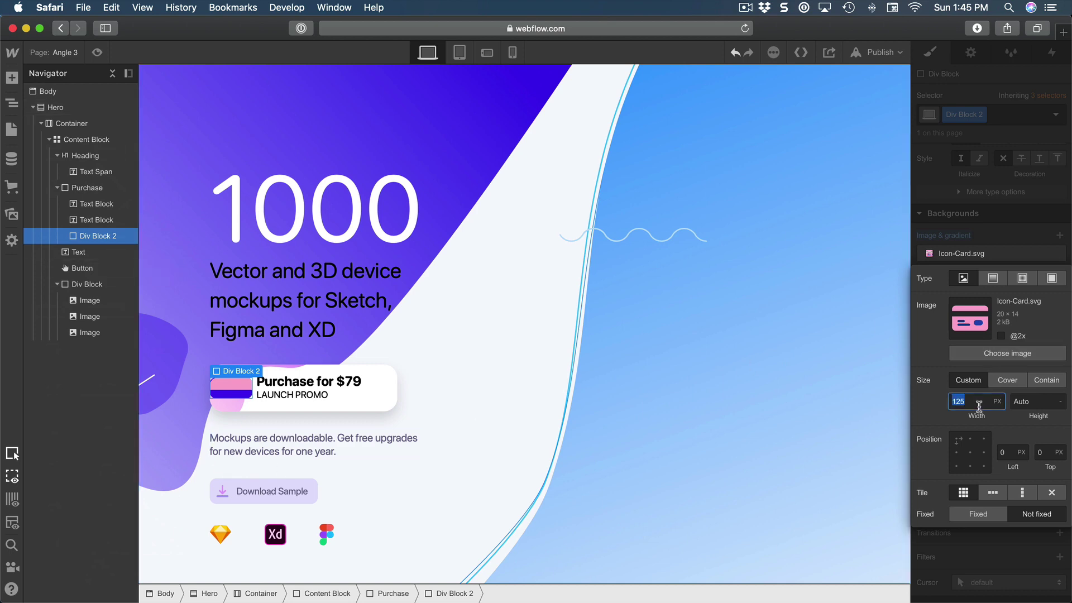
text(Auto)
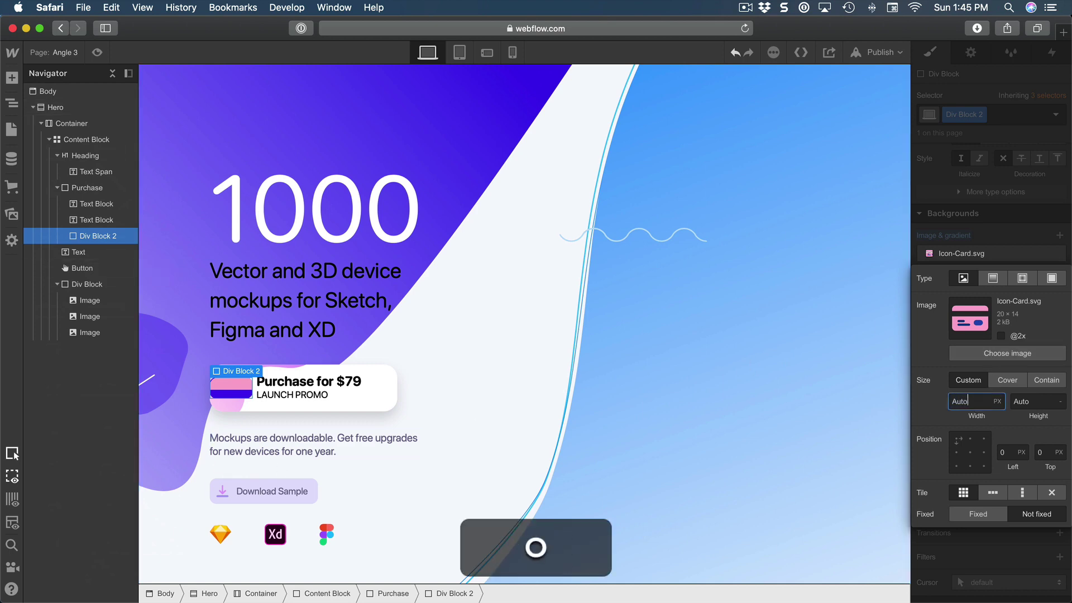
key(Return)
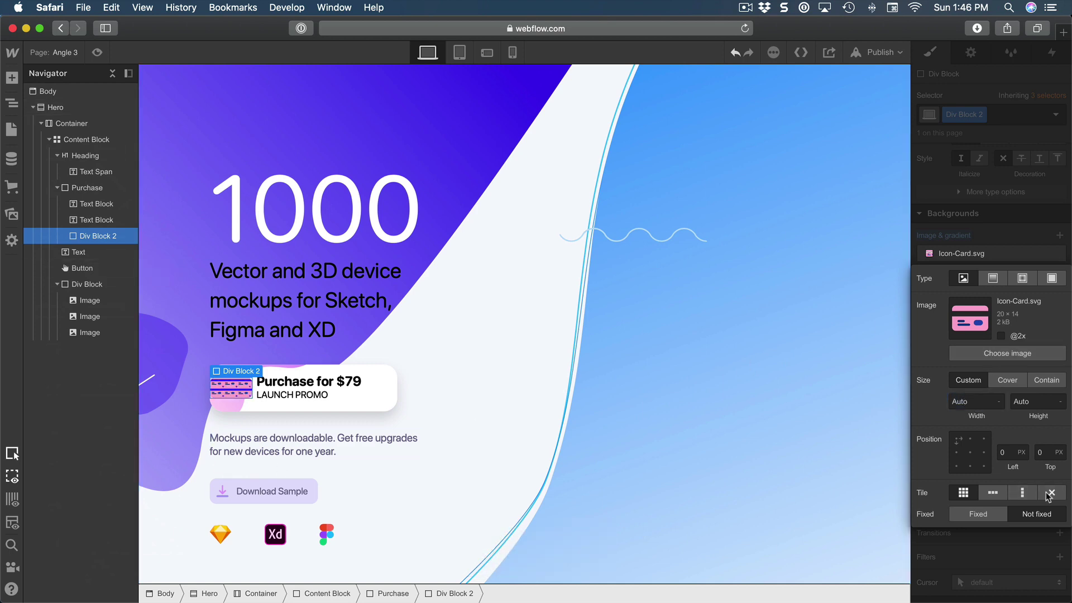
click(1050, 494)
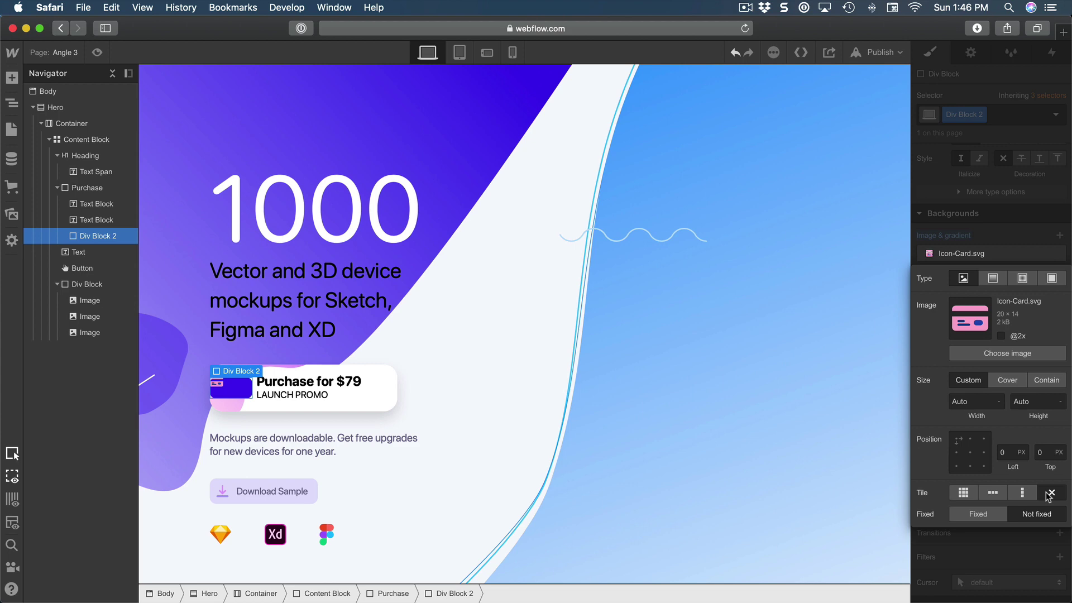
- Position the card icon background at 34 px from the left and 50% from the top of Div Block 2
click(957, 453)
click(1009, 453)
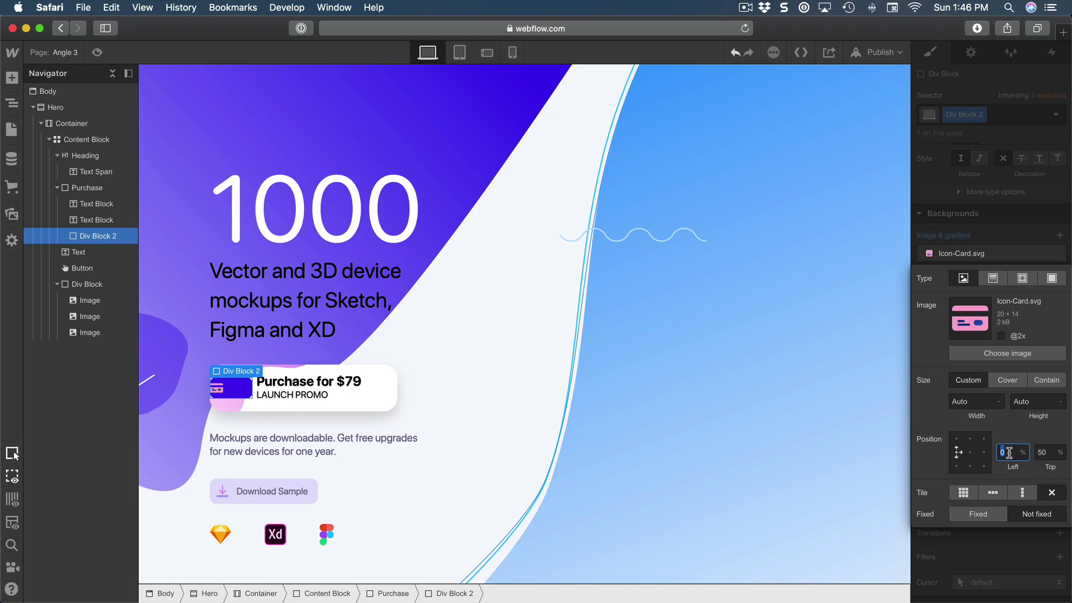
text(4px)
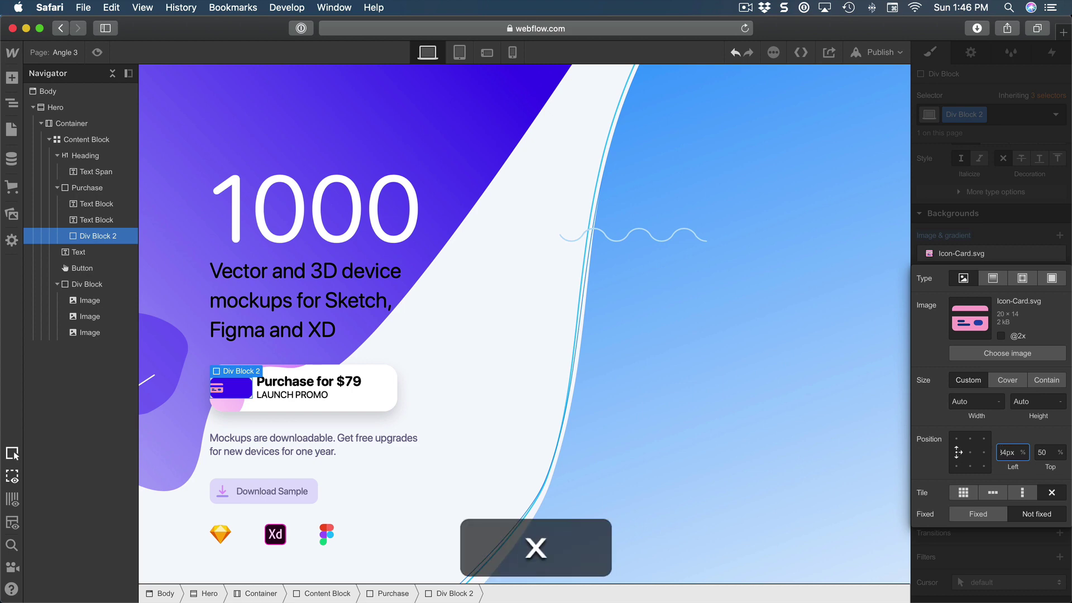
key(Return)
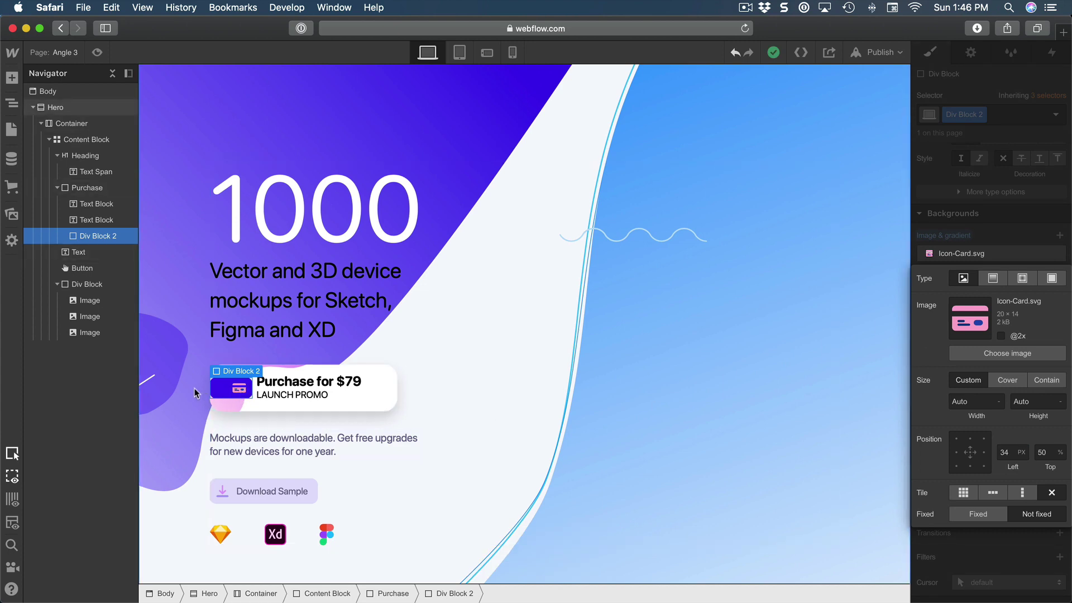
click(989, 234)
- Set the left offset of the absolutely positioned Div Block 2 to -15 px
scroll(988, 235, up, 10)
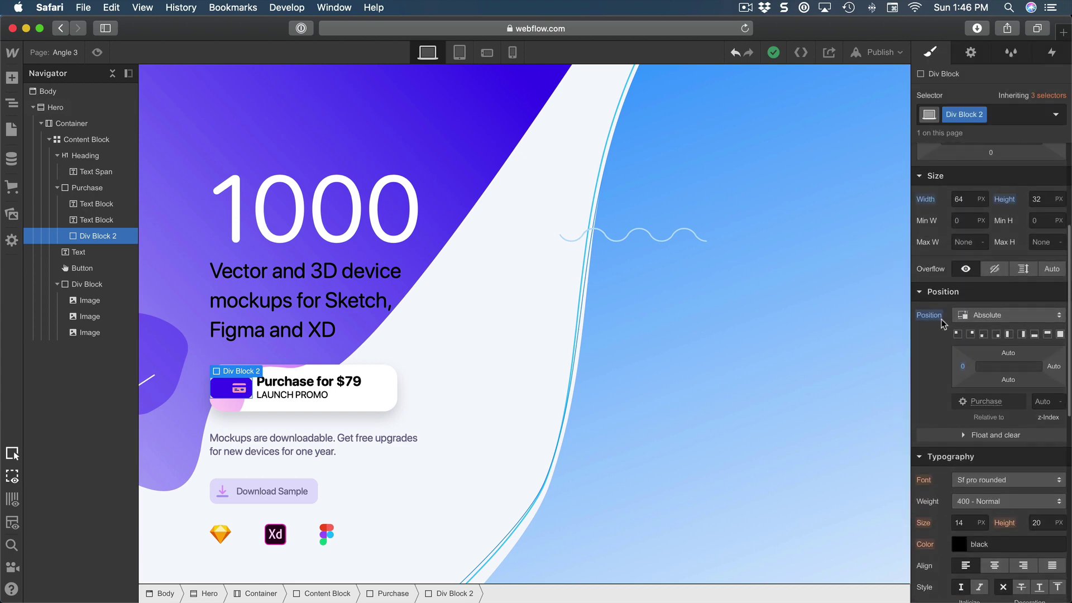
click(964, 367)
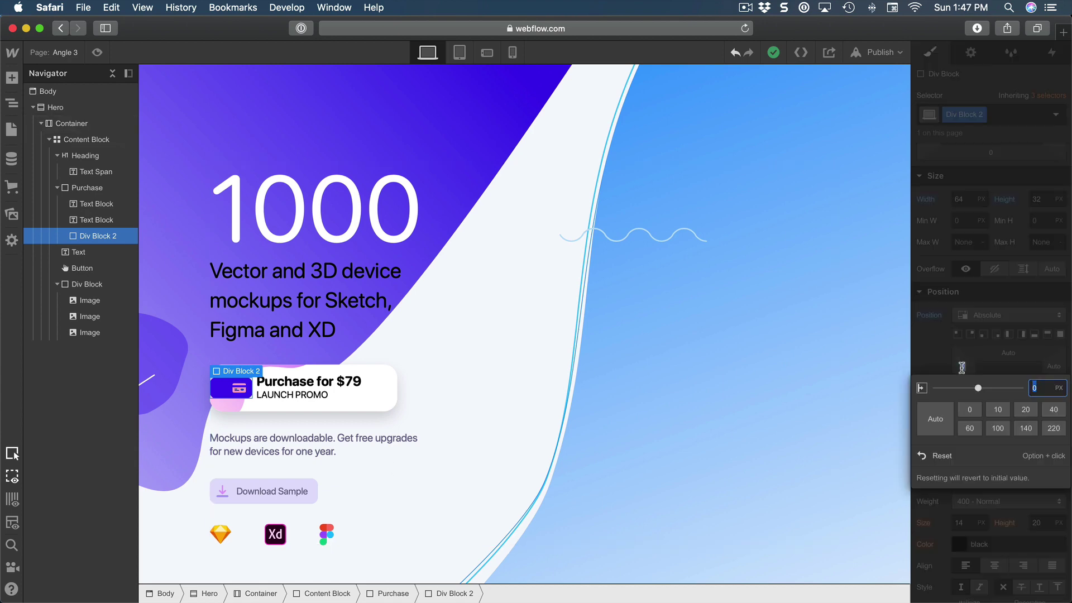
text(15)
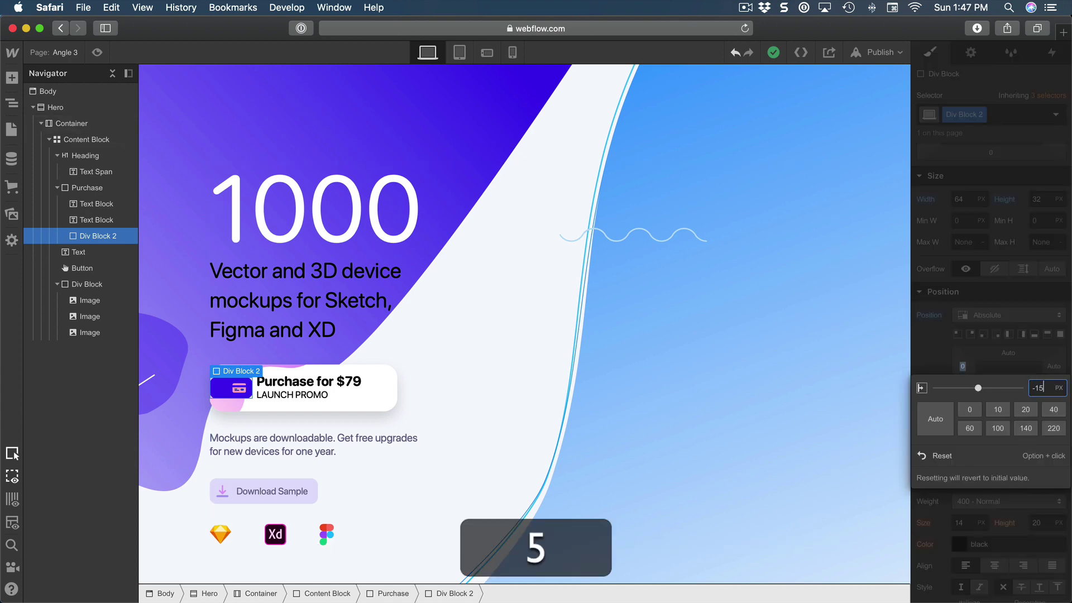
key(Return)
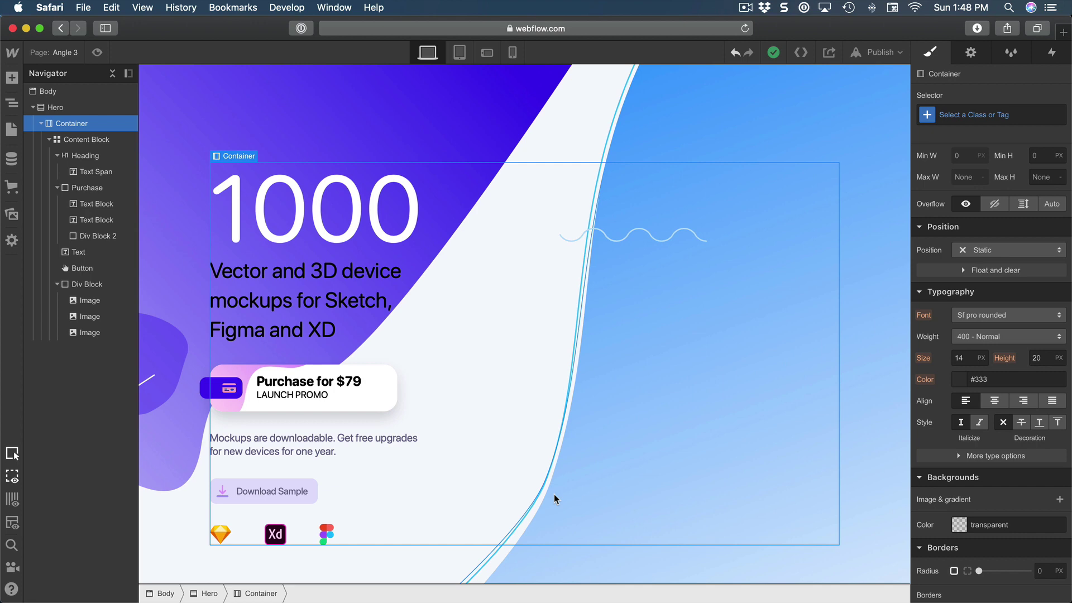
- Preview the hero layout at the tablet, phone landscape and phone portrait breakpoints, and return to desktop
click(461, 56)
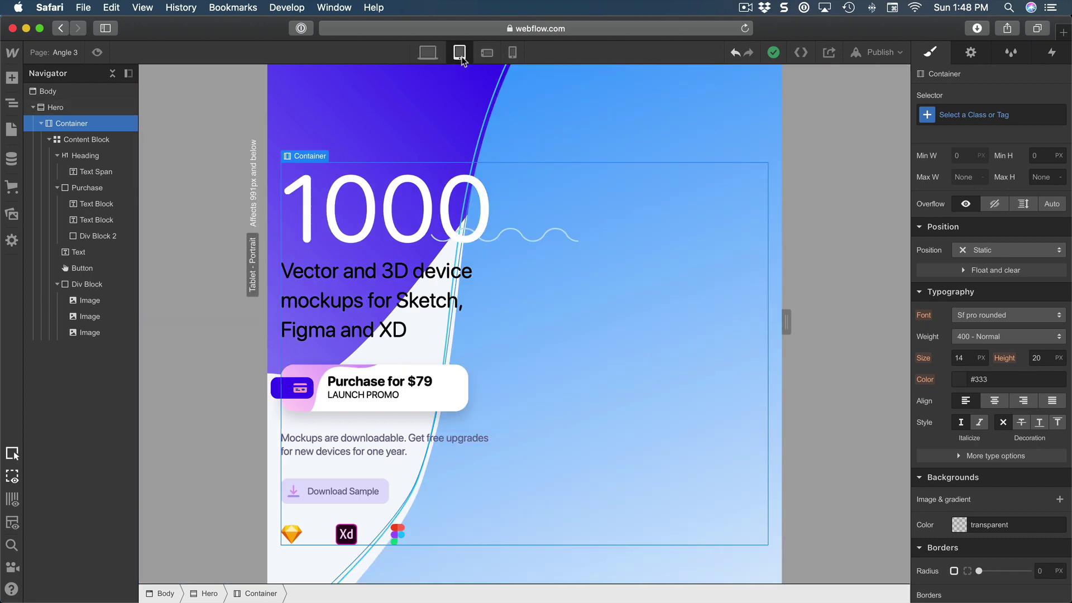
click(487, 54)
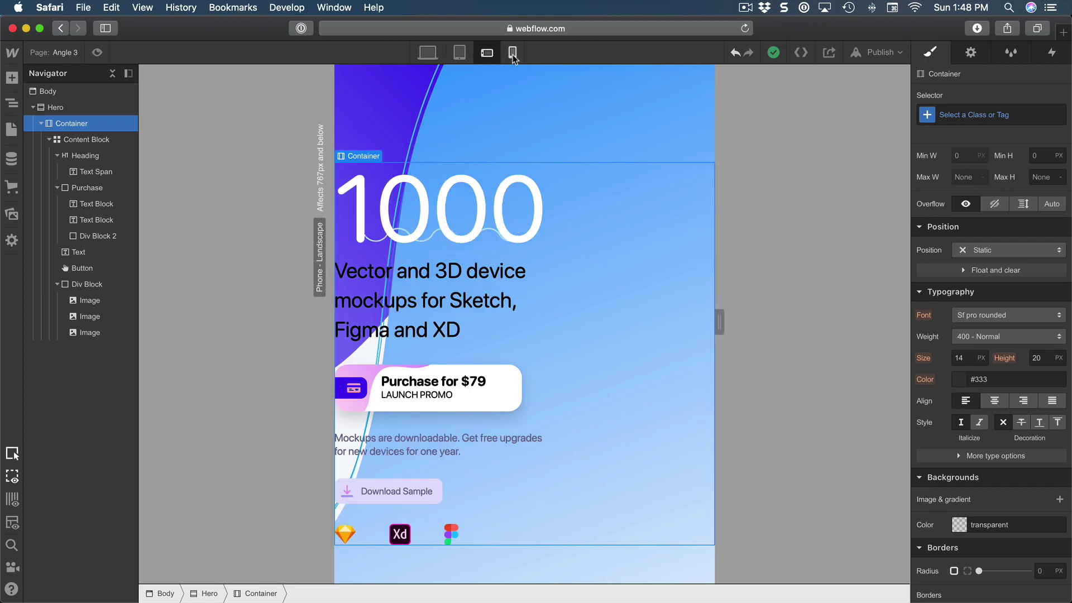
click(512, 53)
click(490, 54)
click(468, 55)
click(436, 55)
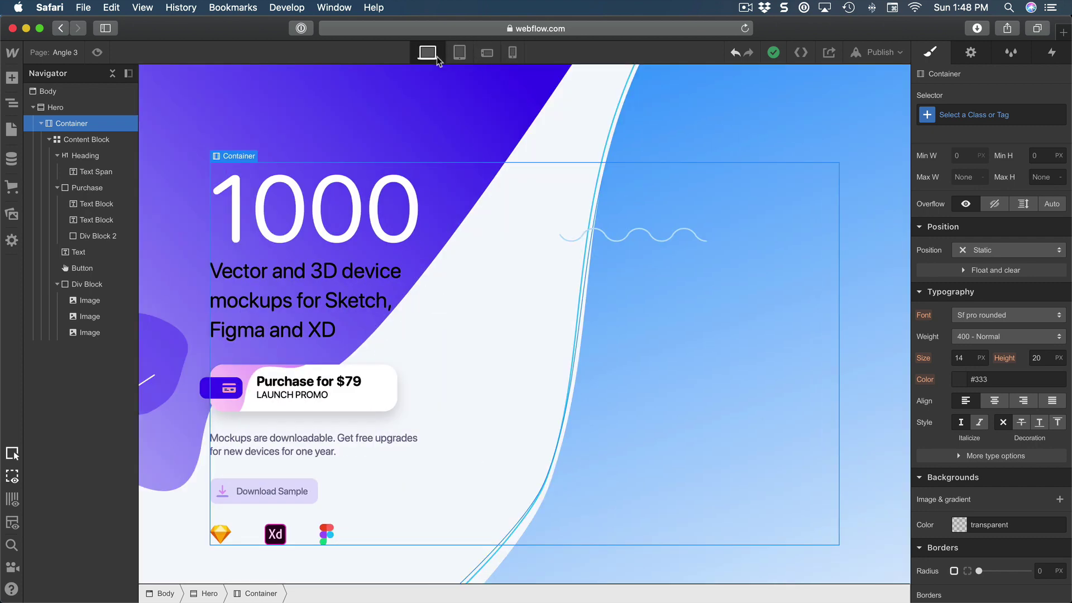
- At the tablet breakpoint, set the left position of the Hero's Background1.svg to 44%
click(468, 62)
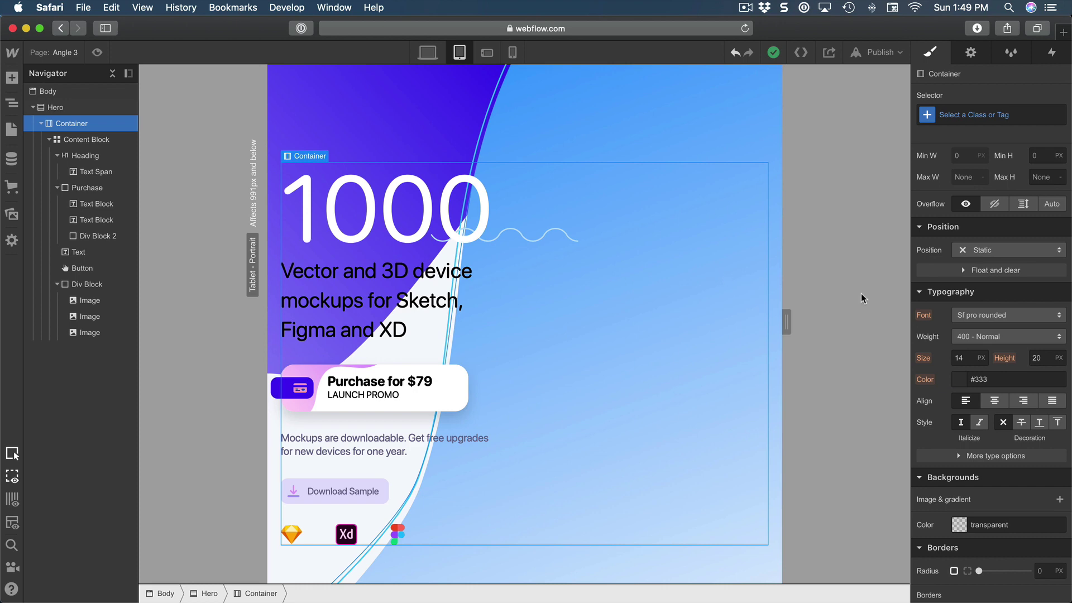
scroll(986, 304, down, 5)
scroll(606, 222, up, 2)
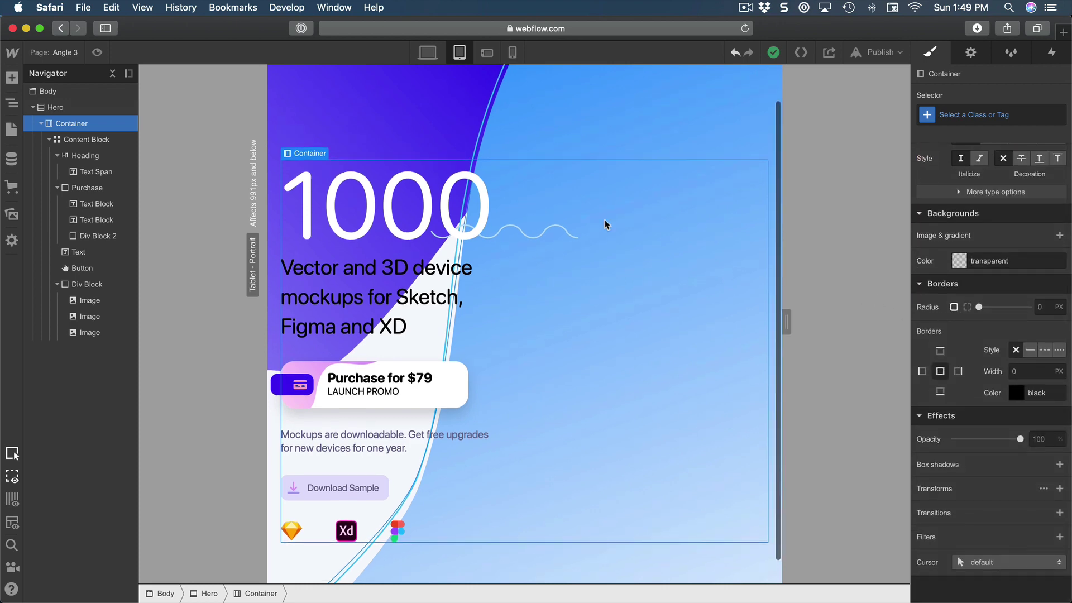
scroll(643, 230, down, 3)
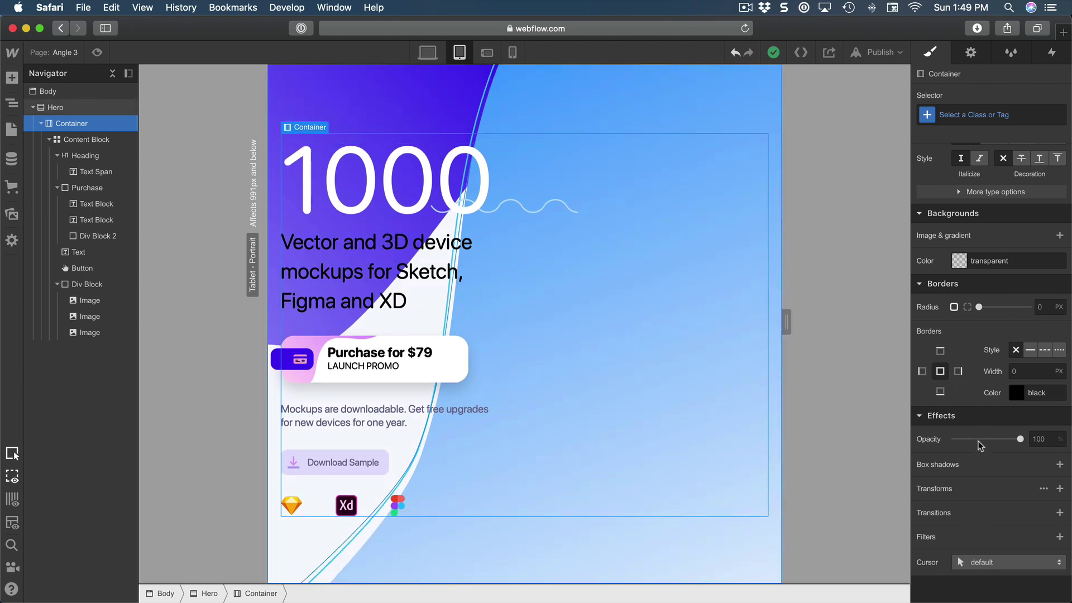
scroll(979, 441, up, 4)
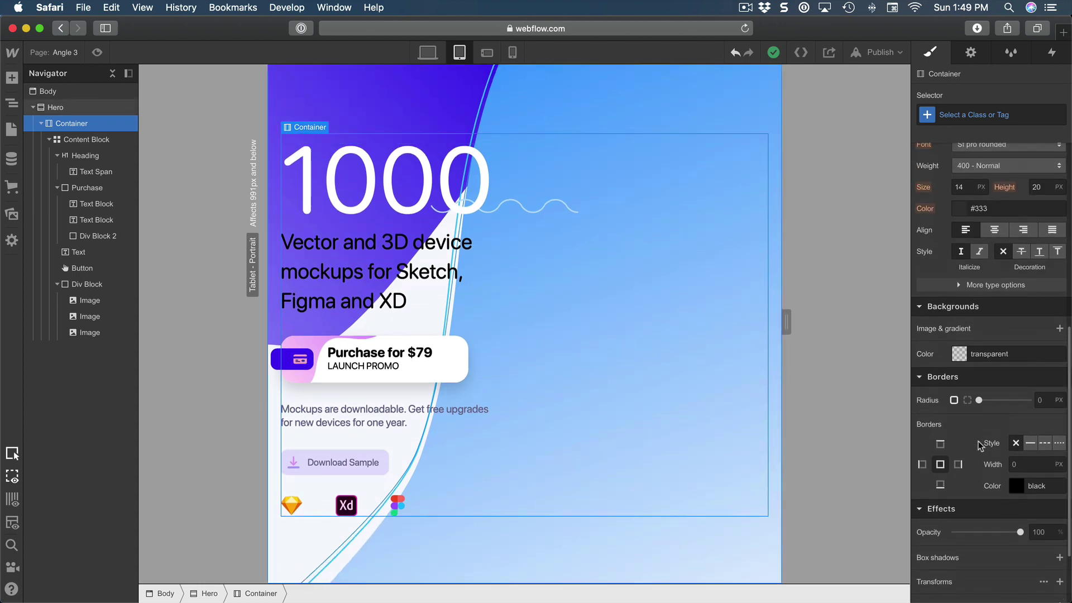
click(66, 112)
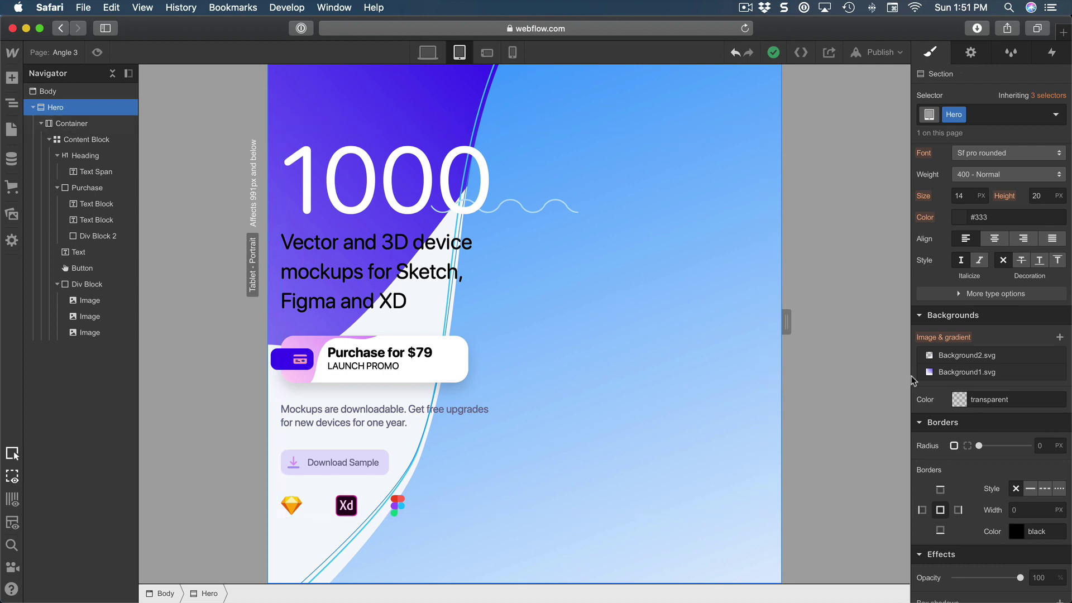
click(980, 373)
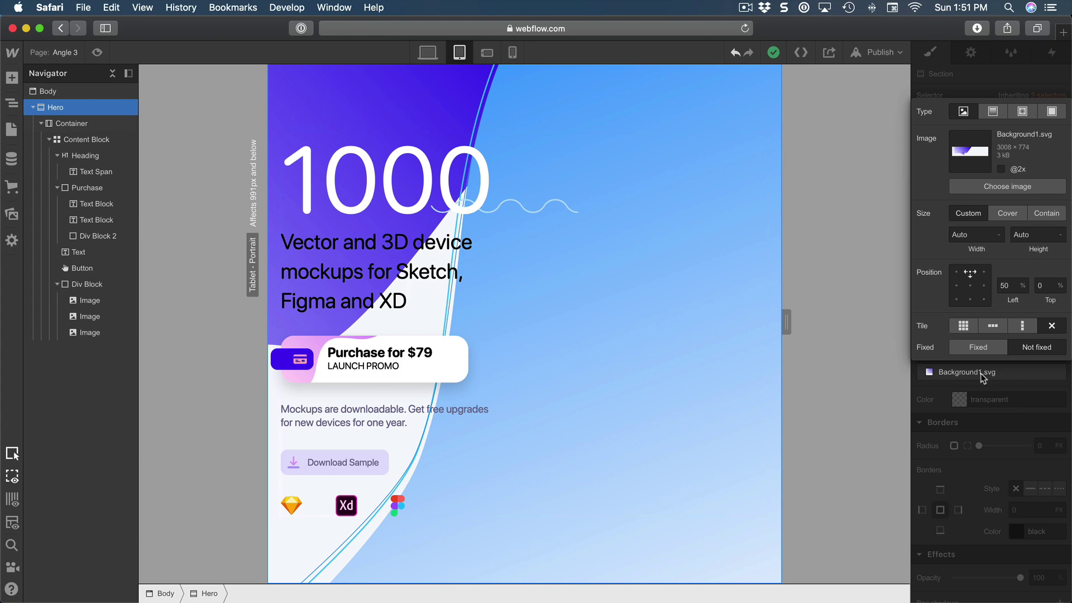
click(1012, 287)
double_click(1013, 287)
text(44)
key(Return)
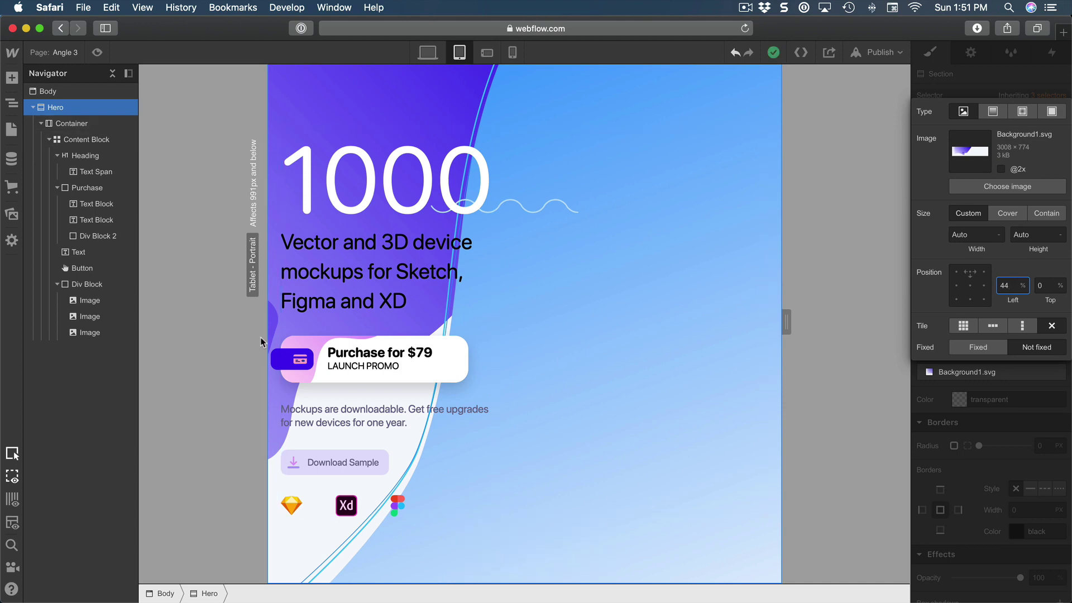
click(964, 394)
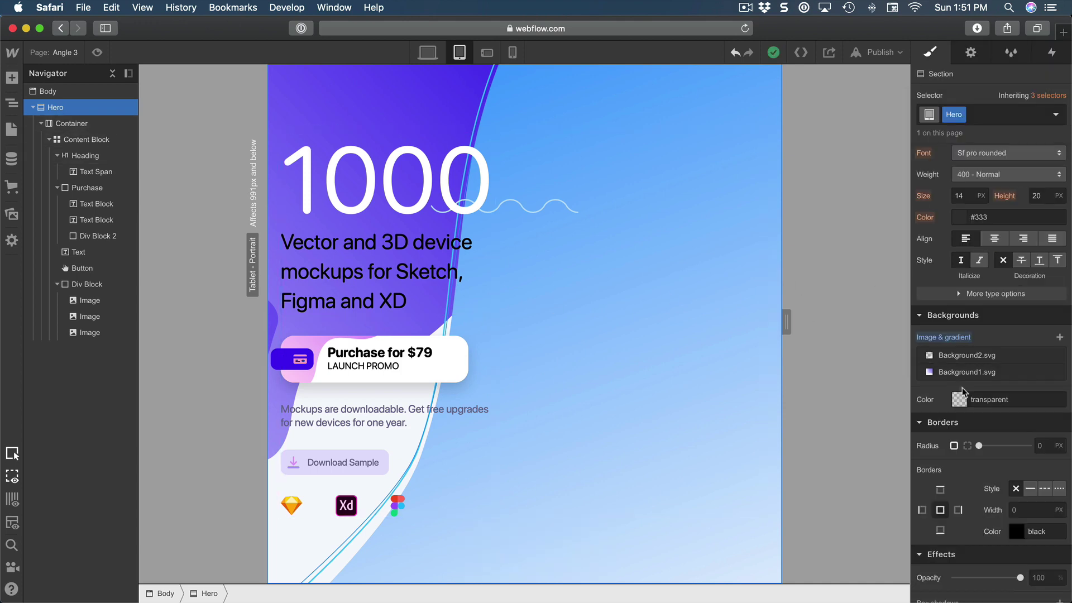
- Set the left position of the Hero's Background2.svg to 70% at the tablet breakpoint
click(993, 360)
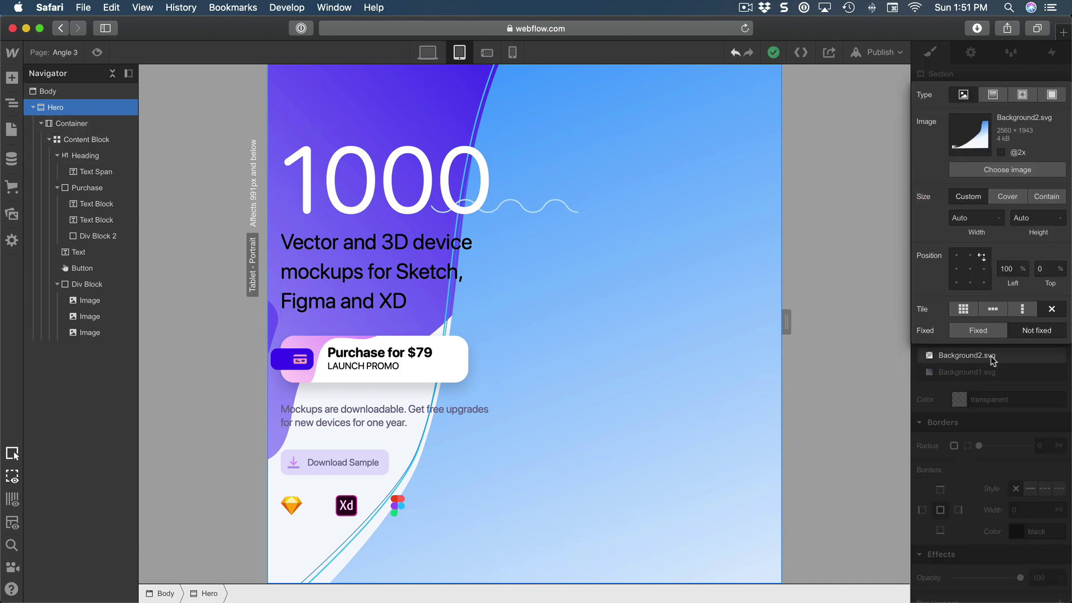
click(1015, 270)
text(70)
key(Return)
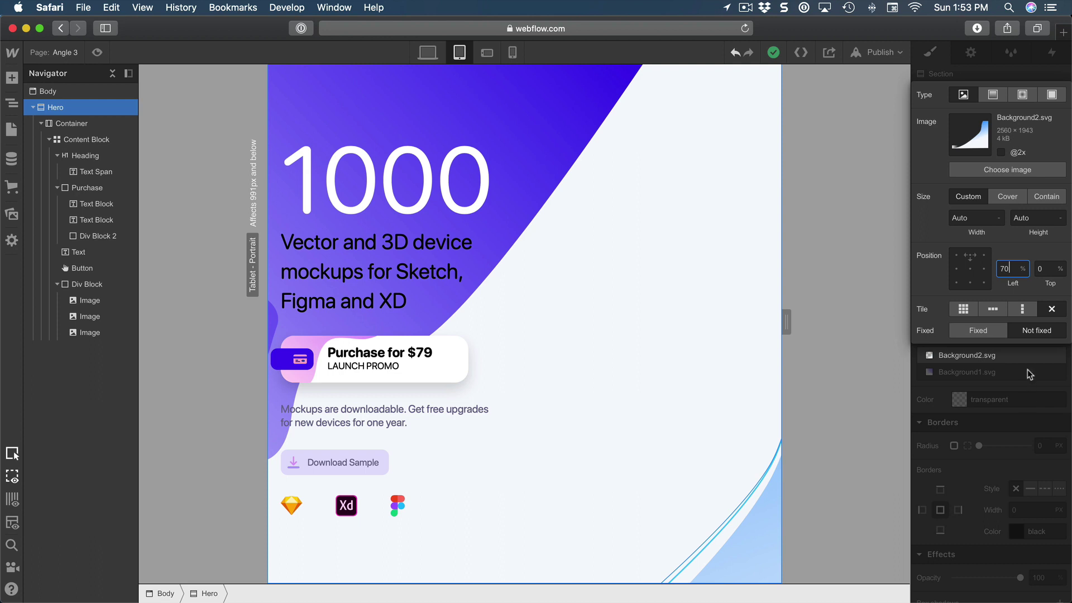
click(1027, 369)
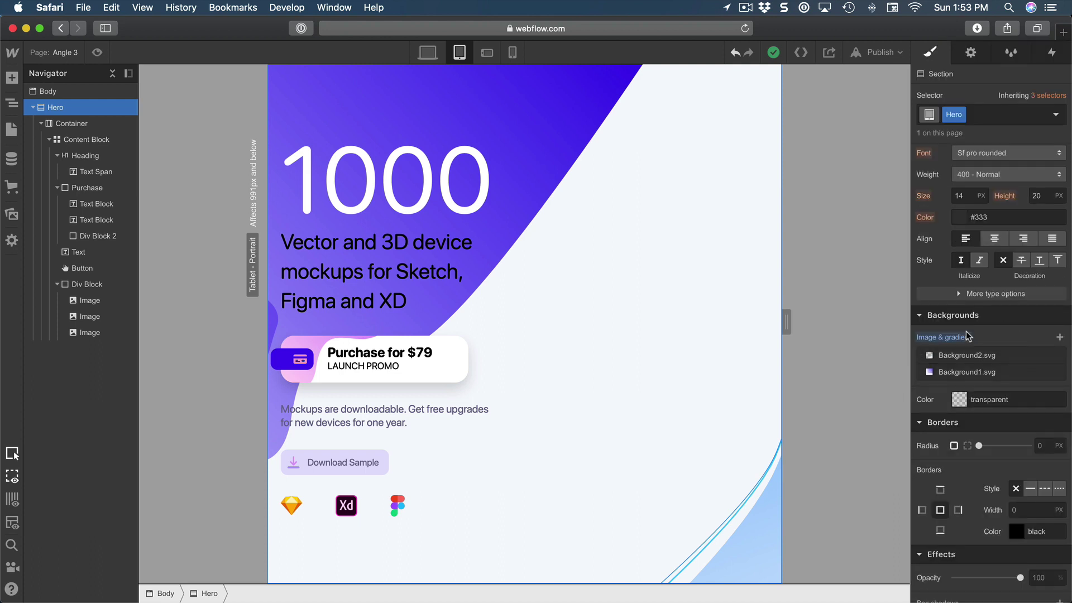
- Compare the Hero's padding and background placement across the desktop, tablet and phone landscape breakpoints
scroll(1001, 324, up, 2)
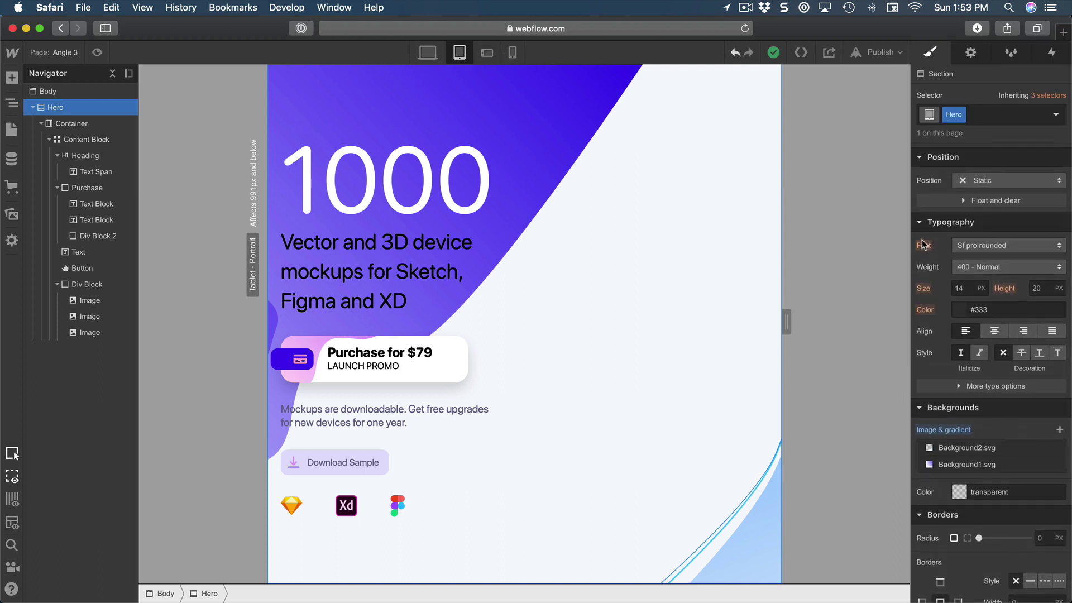
scroll(937, 303, up, 5)
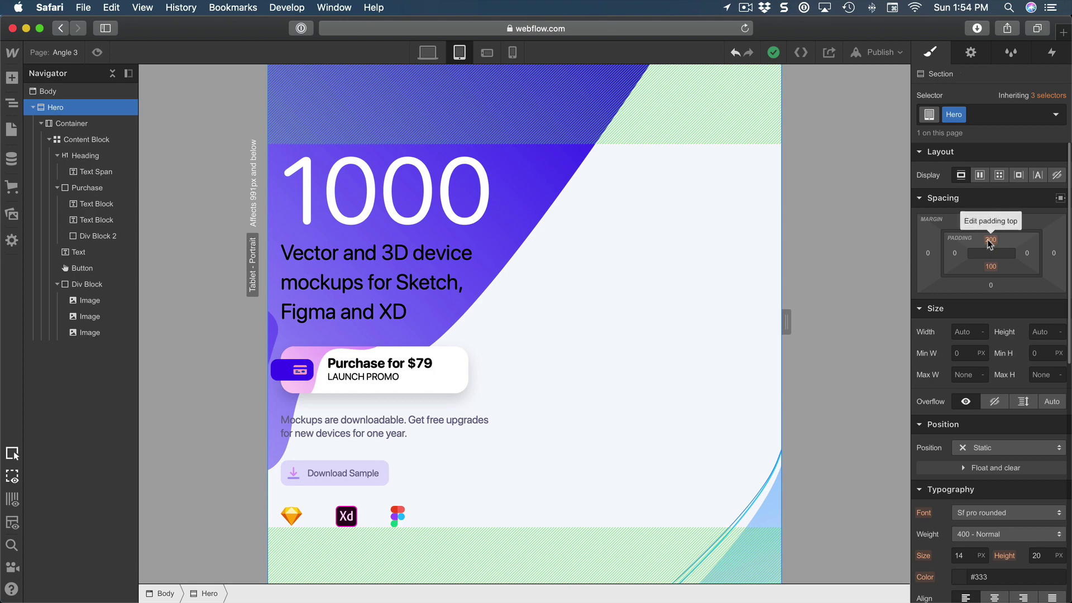
click(428, 52)
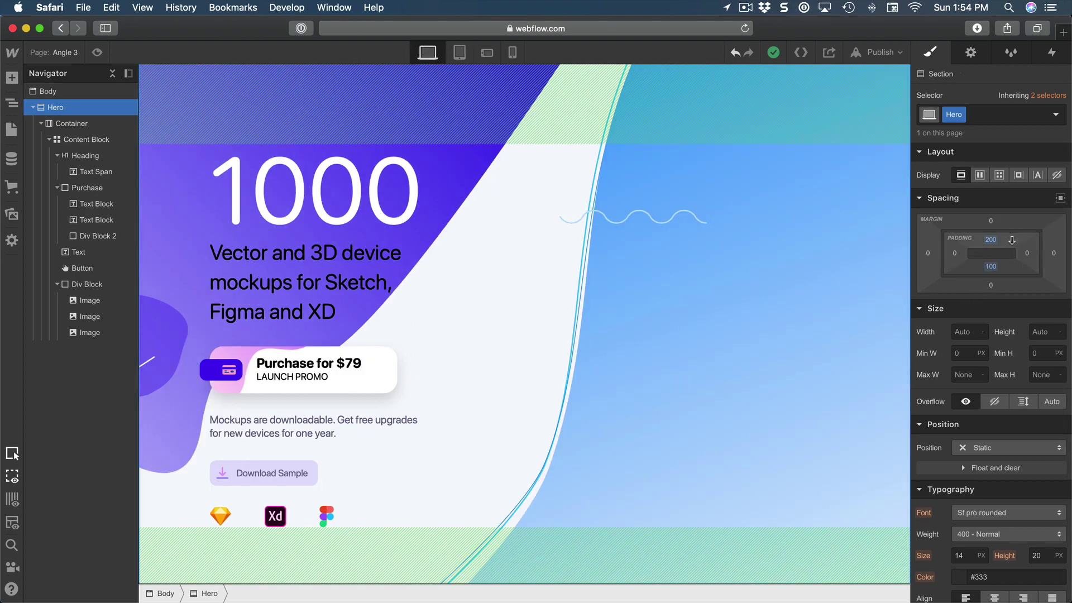
click(460, 52)
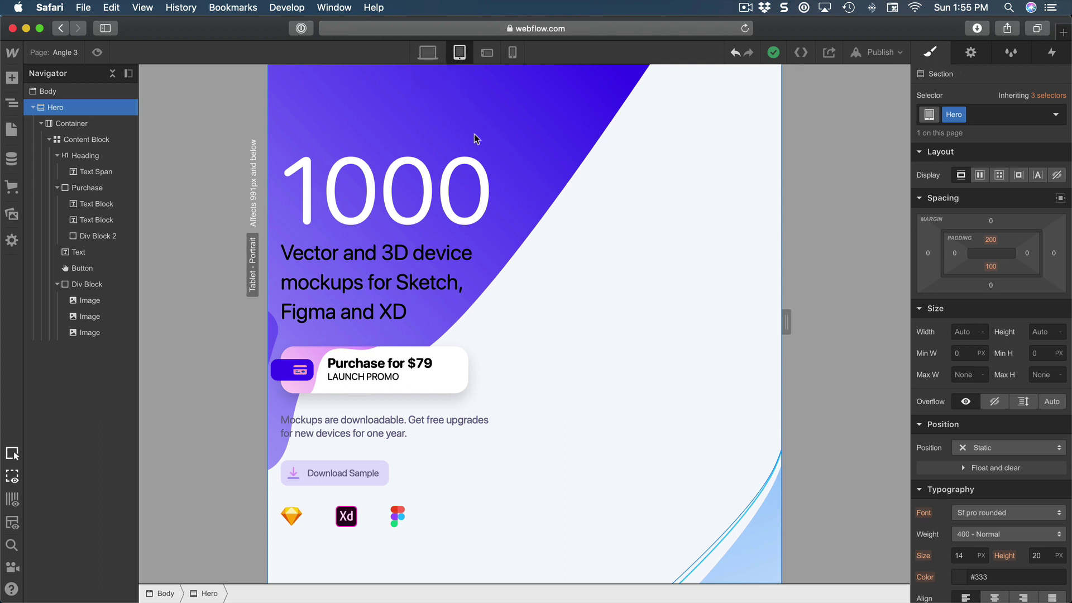
click(433, 58)
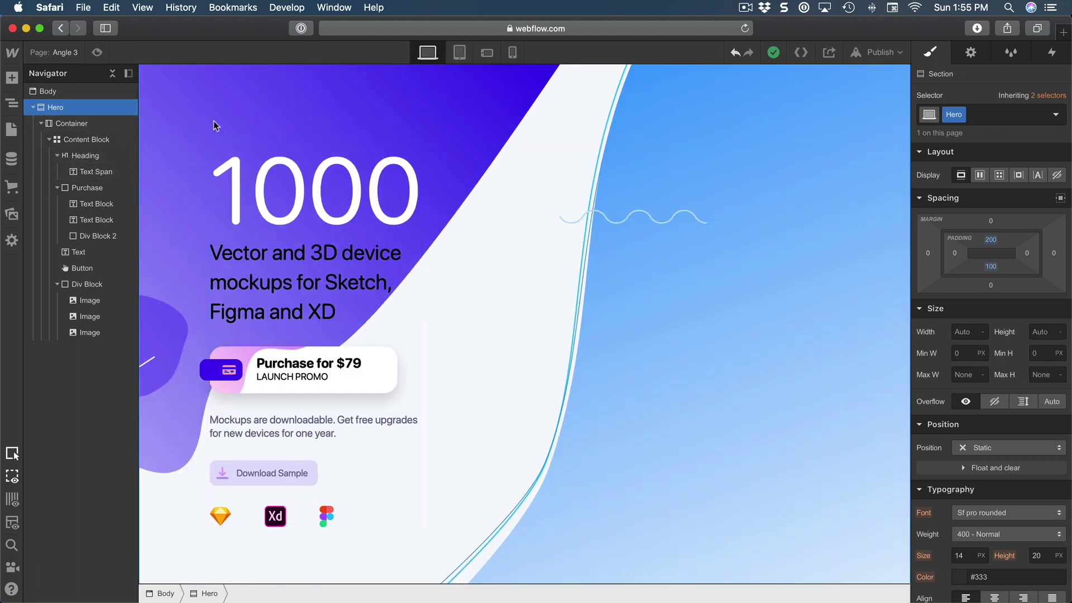
click(459, 53)
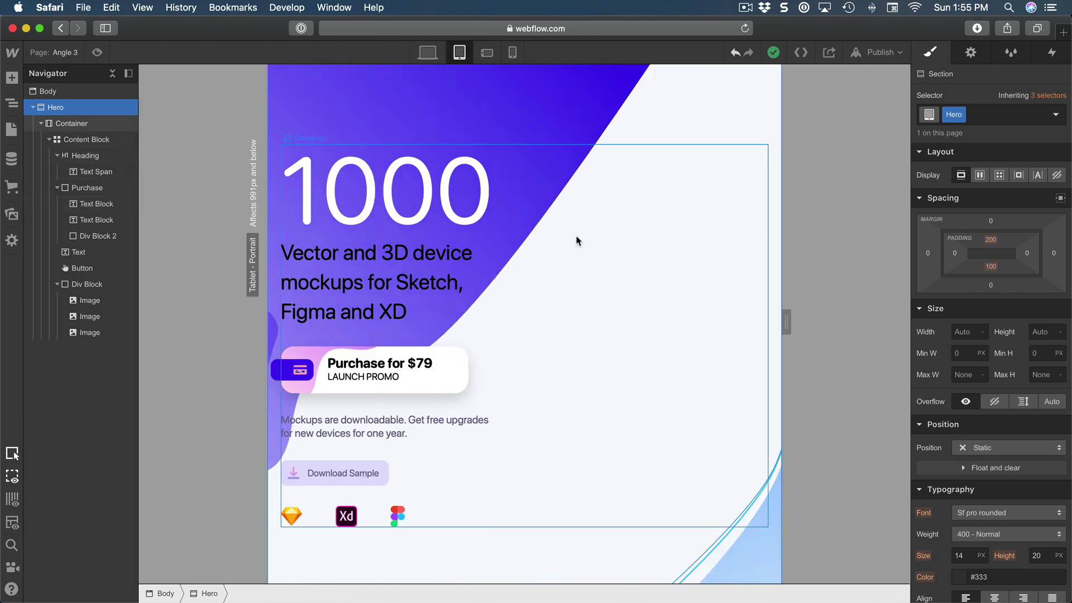
click(488, 53)
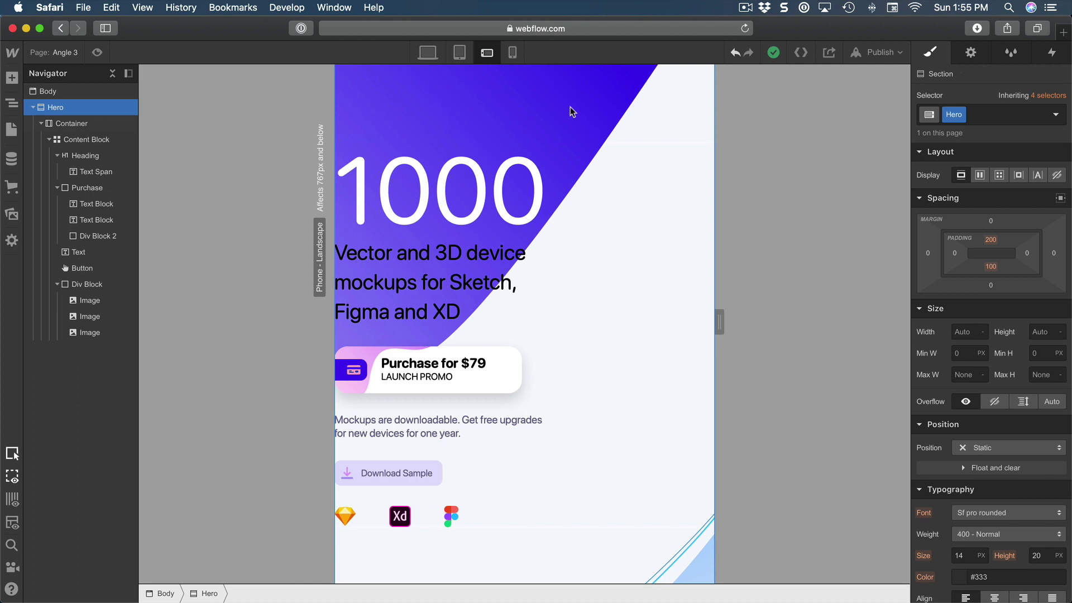
- At the phone landscape breakpoint, set the hero Container's left and right padding to 20 px
click(460, 54)
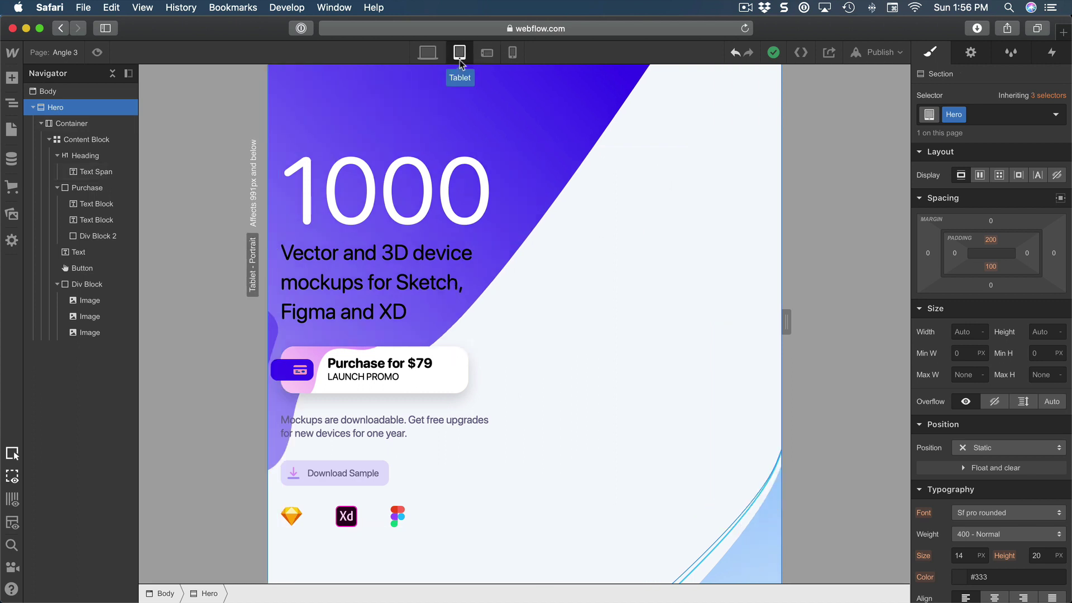
click(488, 54)
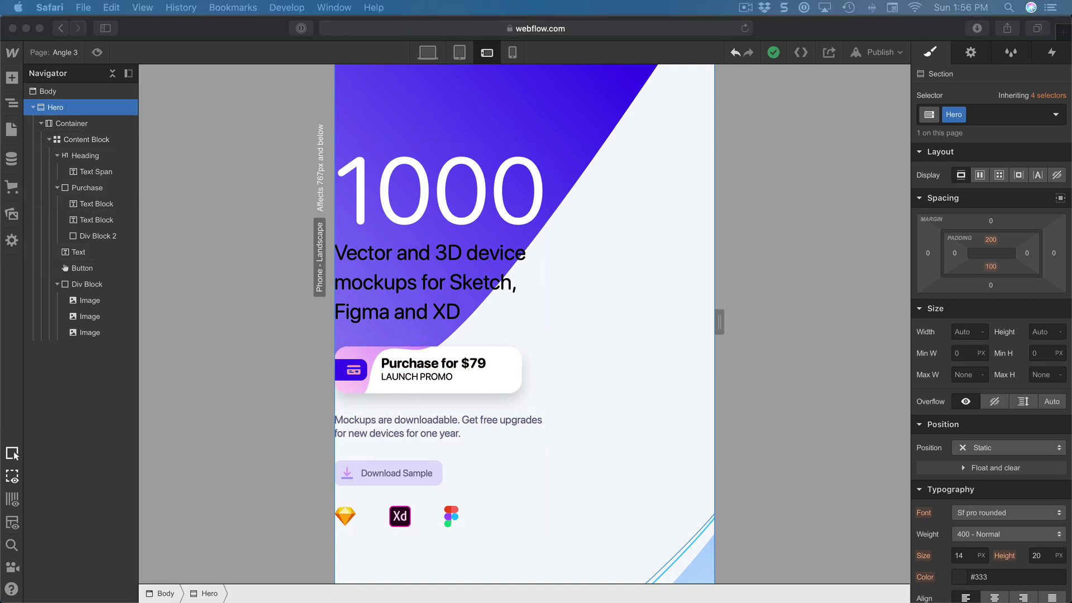
click(86, 122)
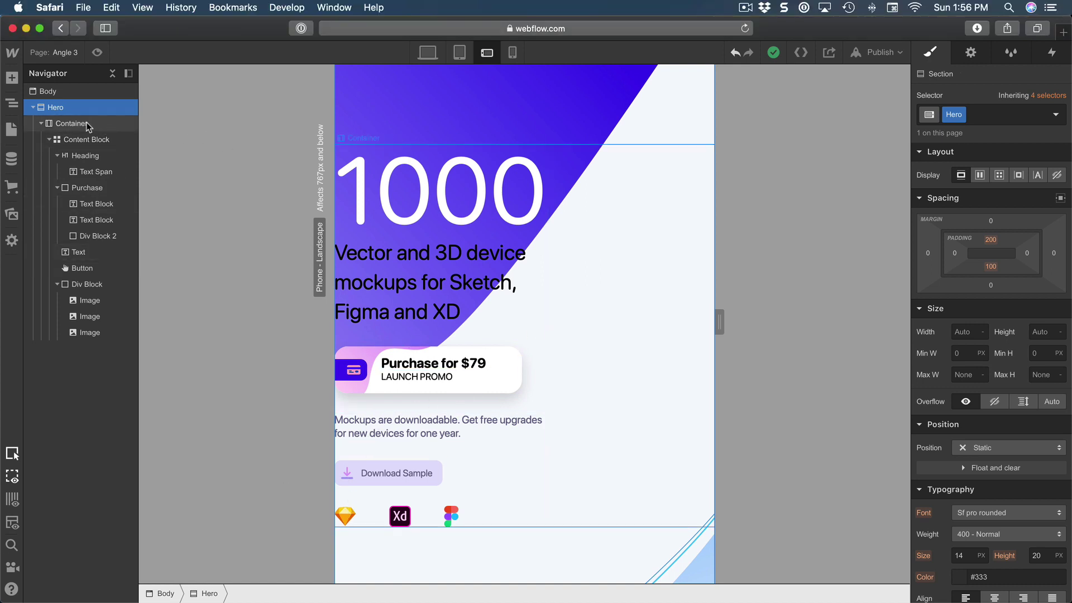
click(86, 122)
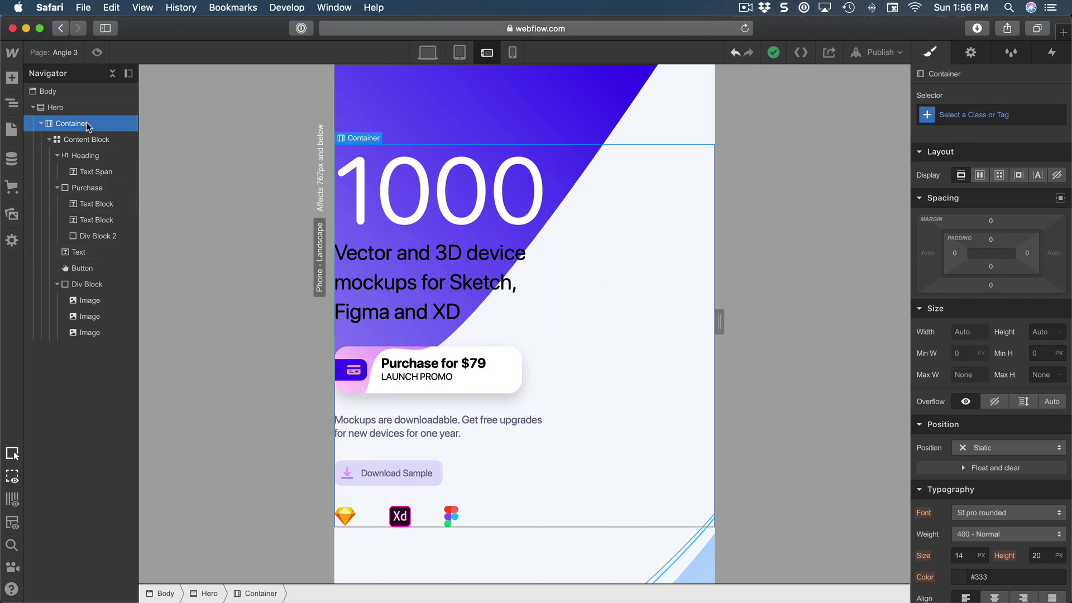
click(955, 254)
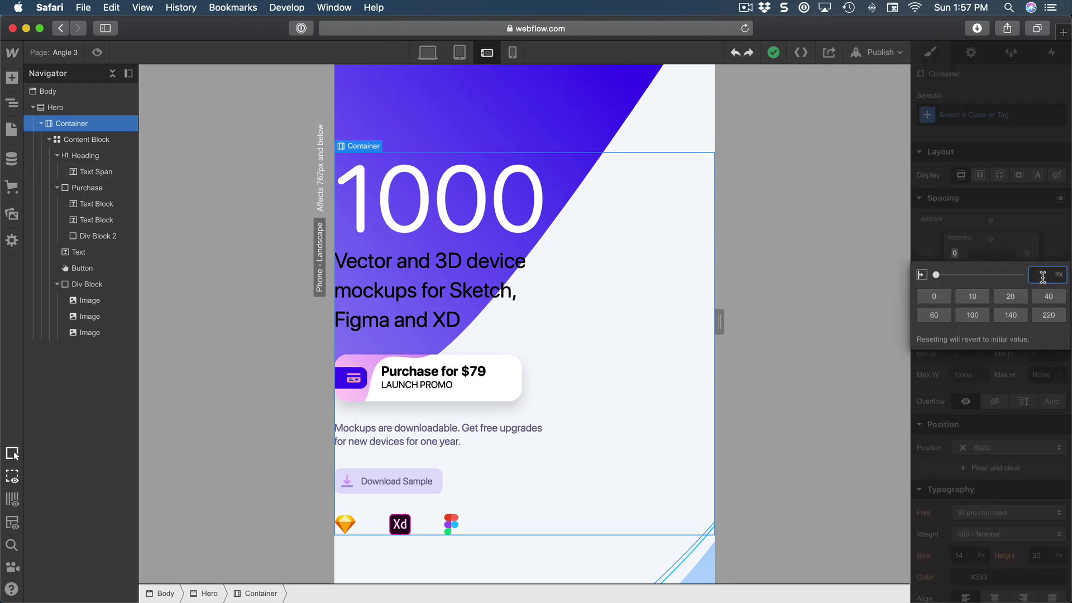
text(20)
key(Return)
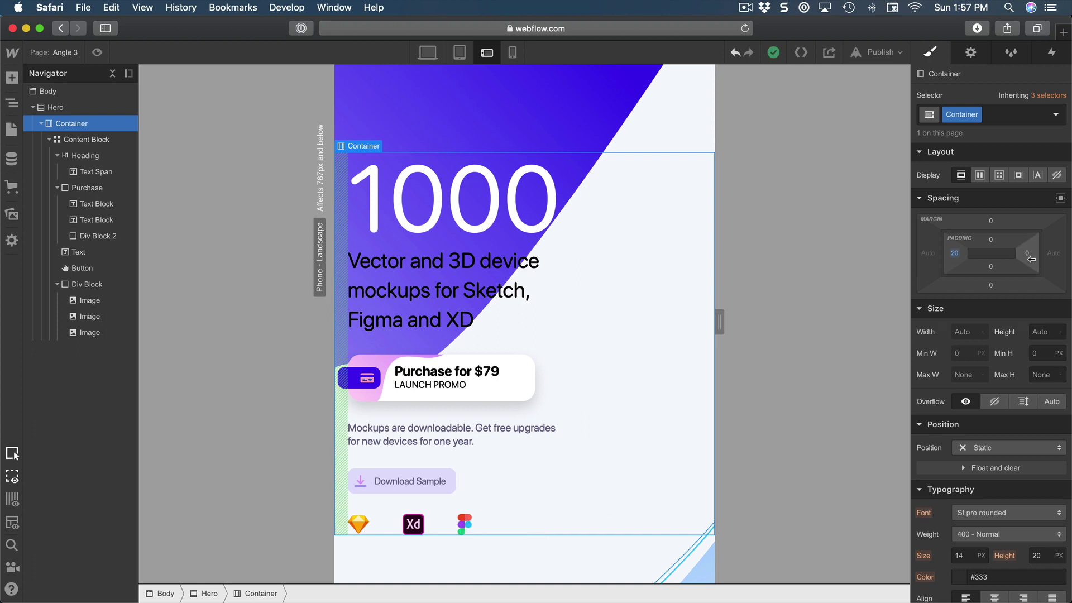
click(1028, 255)
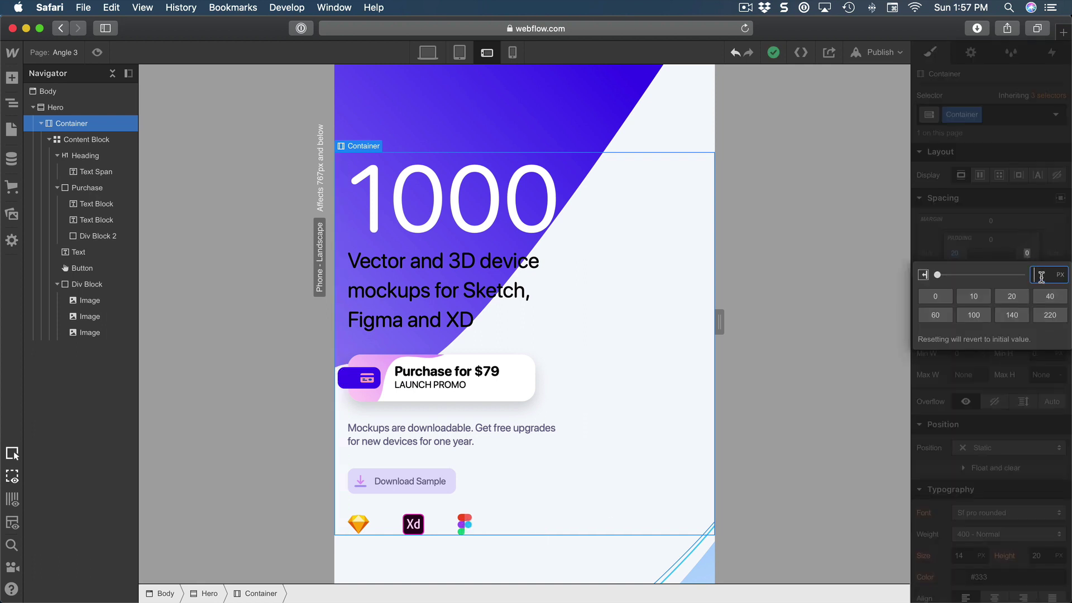
text(20)
key(Return)
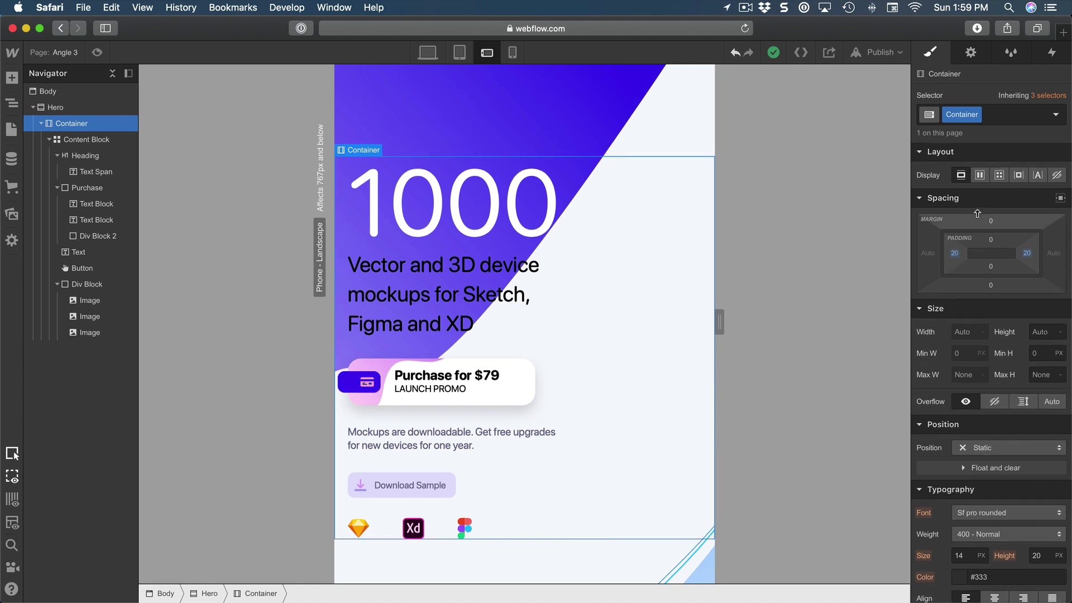
- Set the left position of the Hero's Background1.svg to 40% at the phone landscape breakpoint
scroll(1022, 343, down, 10)
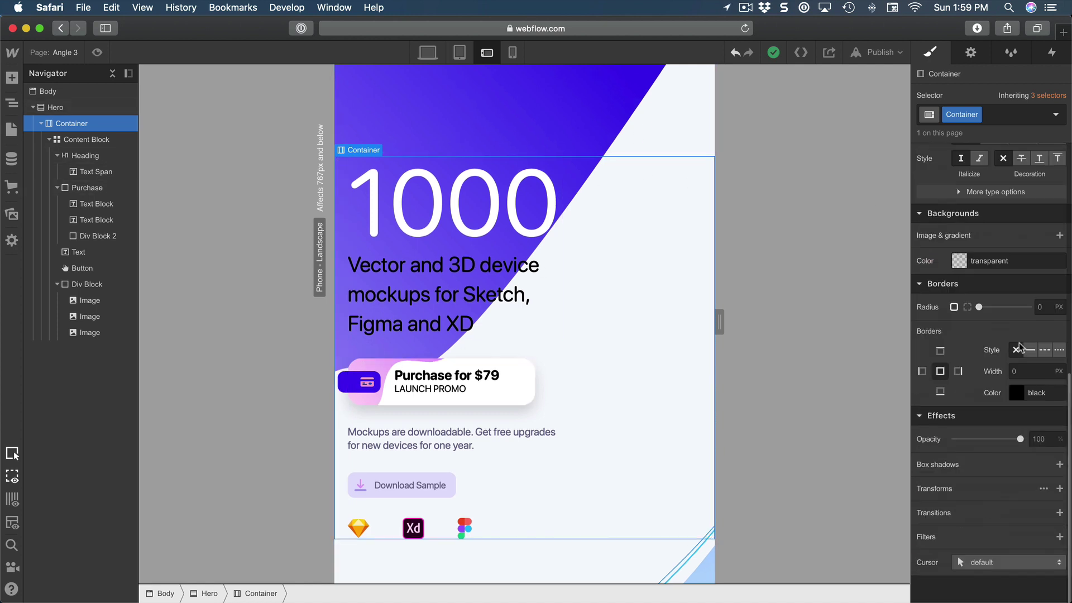
scroll(981, 247, up, 1)
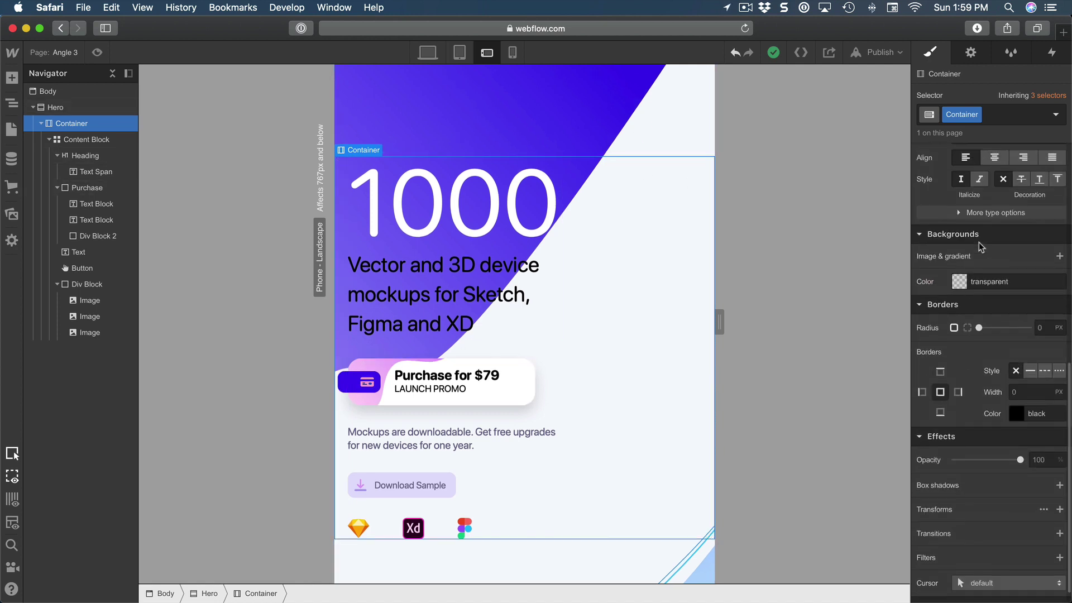
scroll(981, 247, up, 3)
click(56, 107)
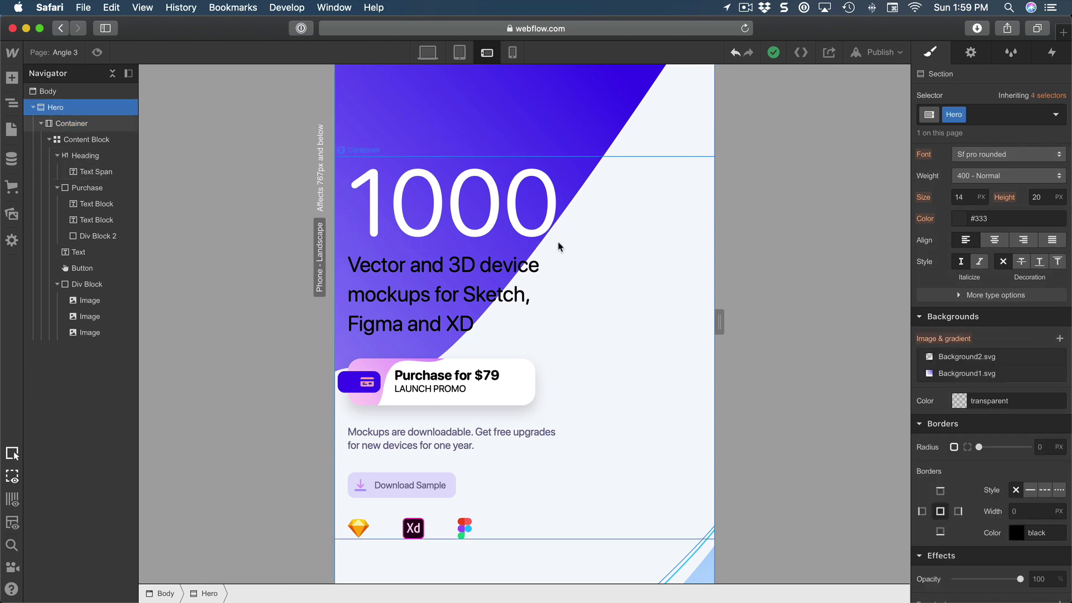
scroll(1007, 357, down, 1)
click(997, 364)
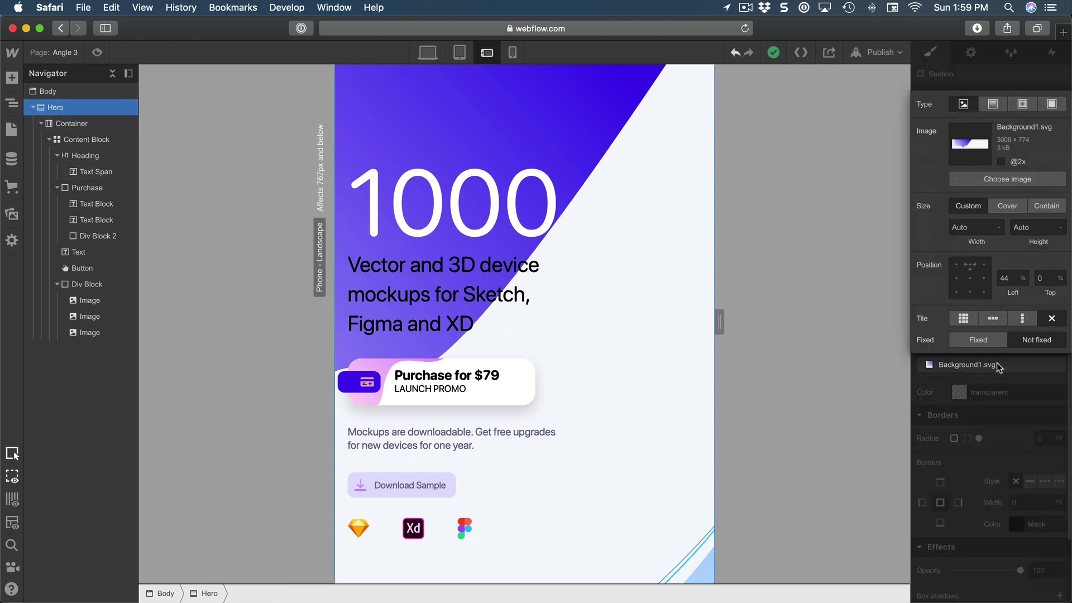
click(1012, 279)
text(40)
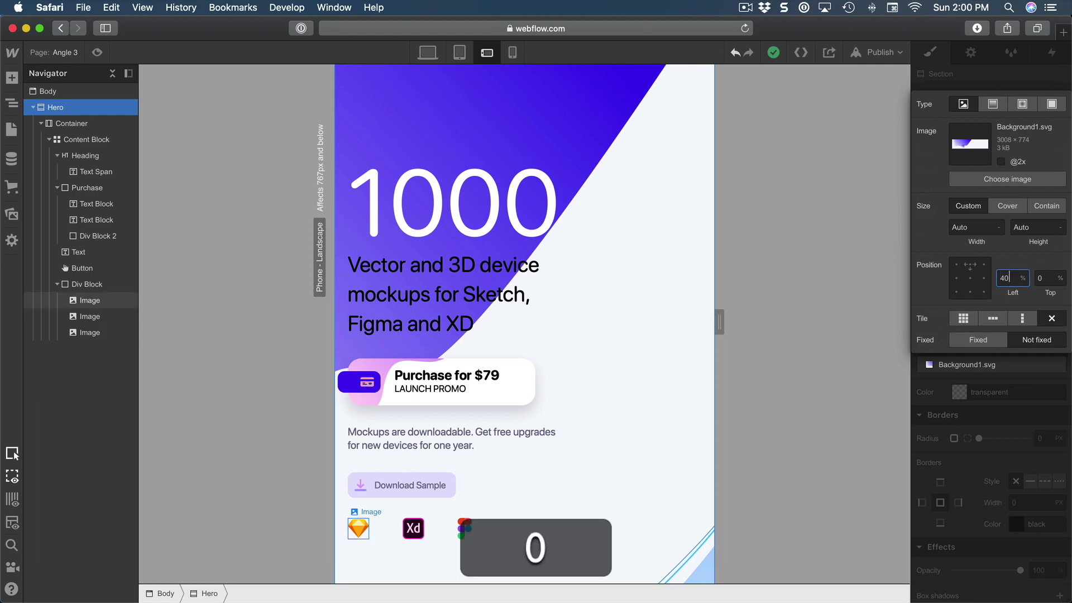
key(Return)
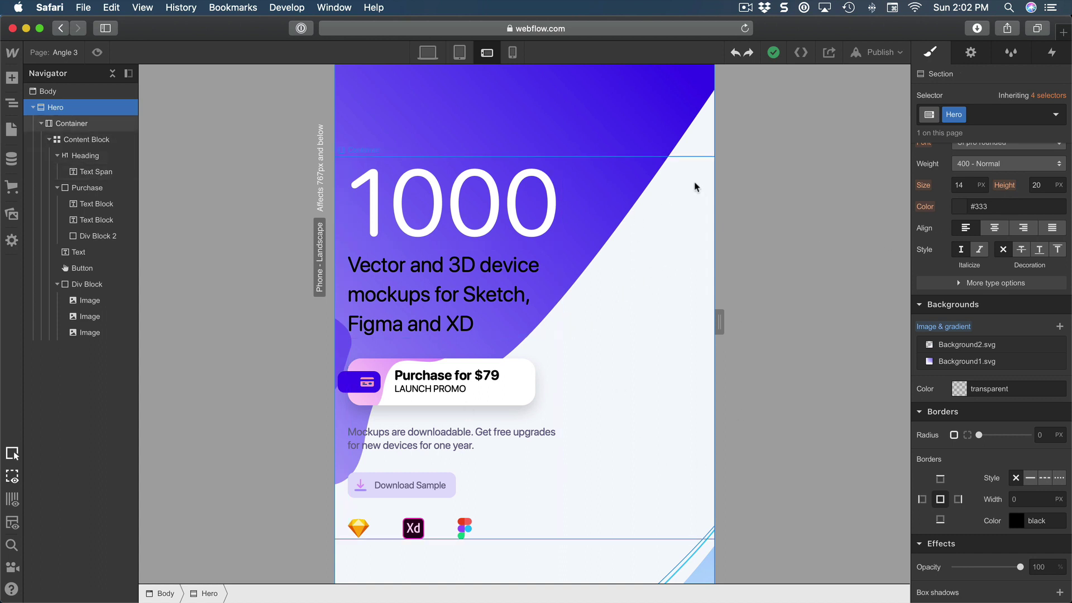
scroll(658, 357, down, 1)
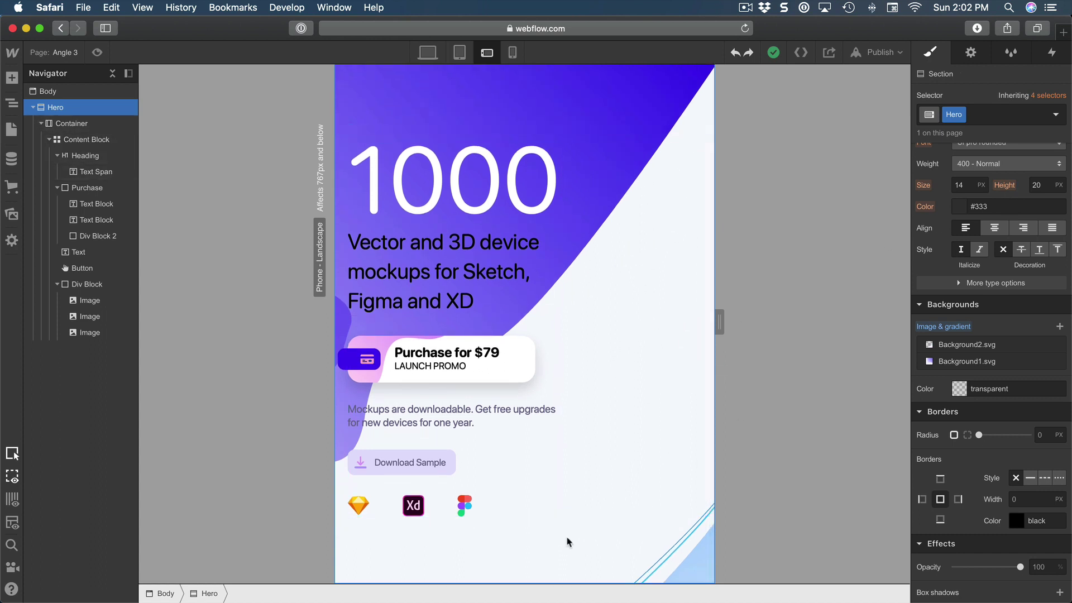
scroll(676, 444, up, 1)
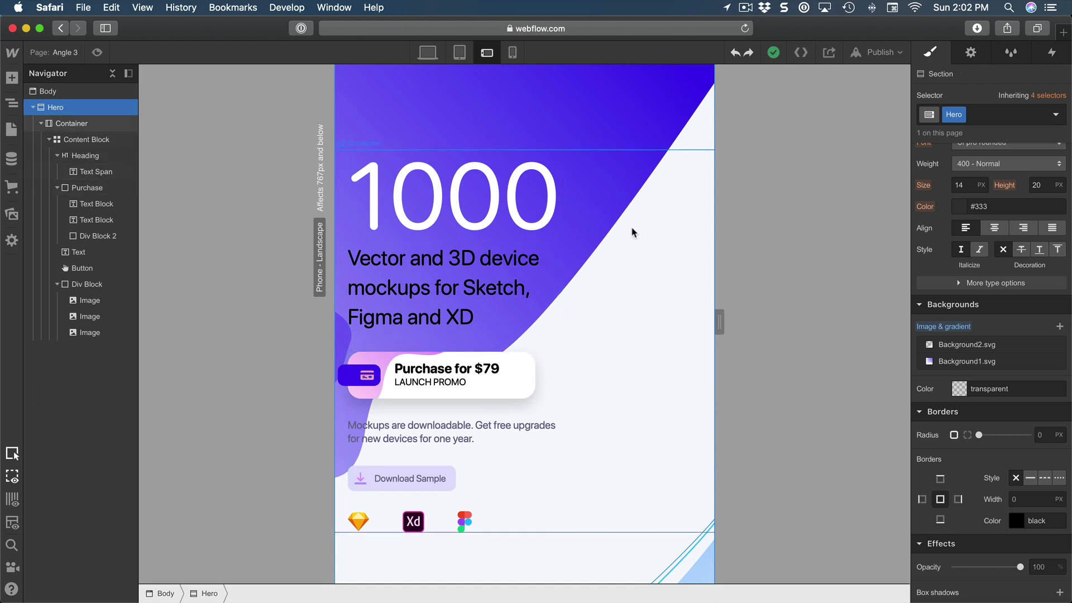
- Switch the Container's display to flex at phone landscape and justify its content to the center
click(72, 127)
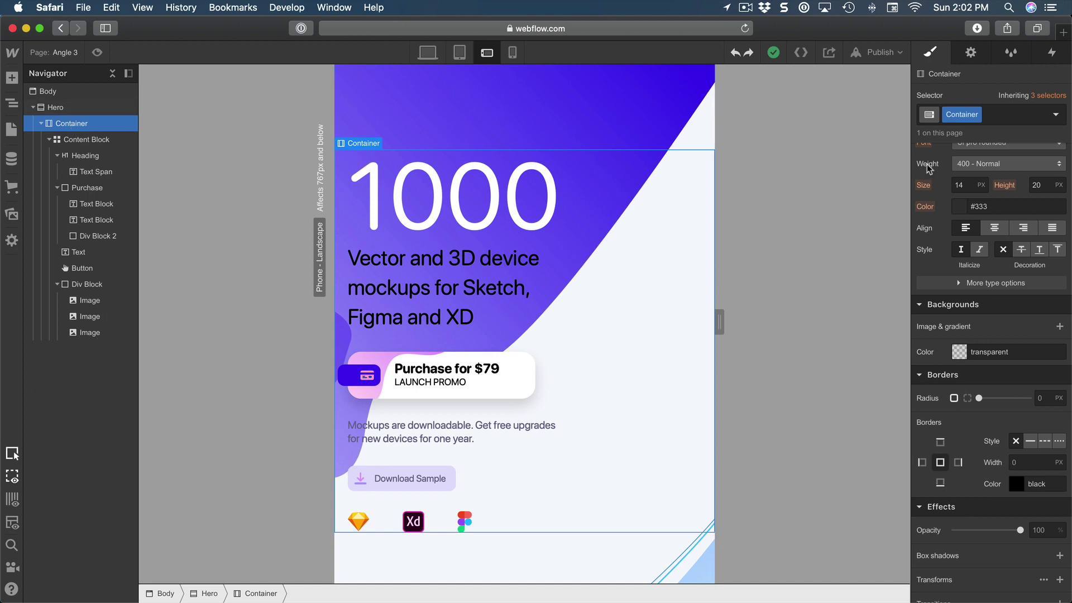
scroll(960, 178, up, 7)
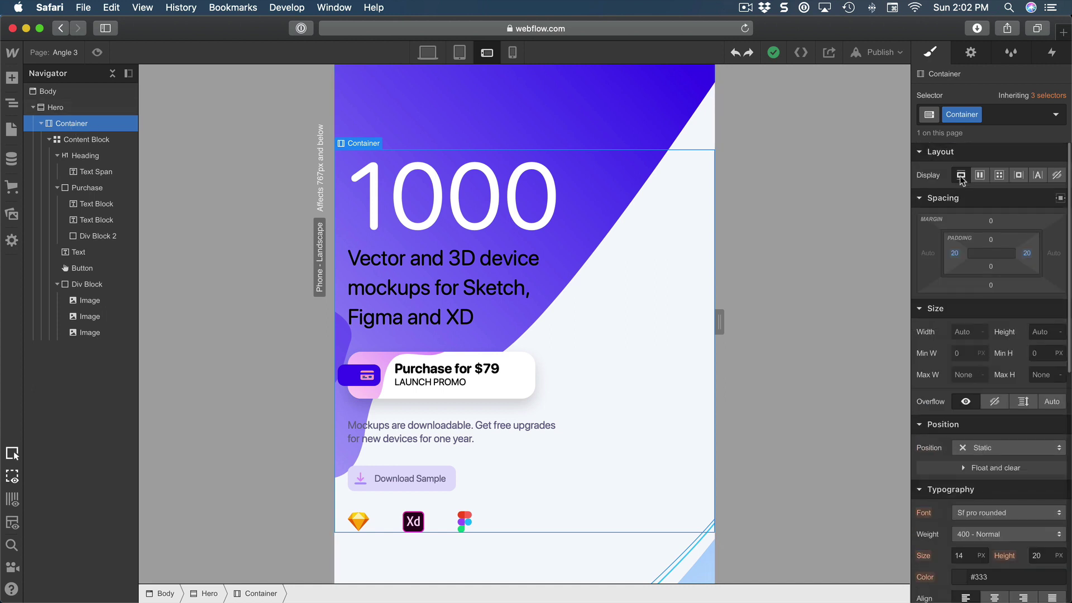
click(981, 177)
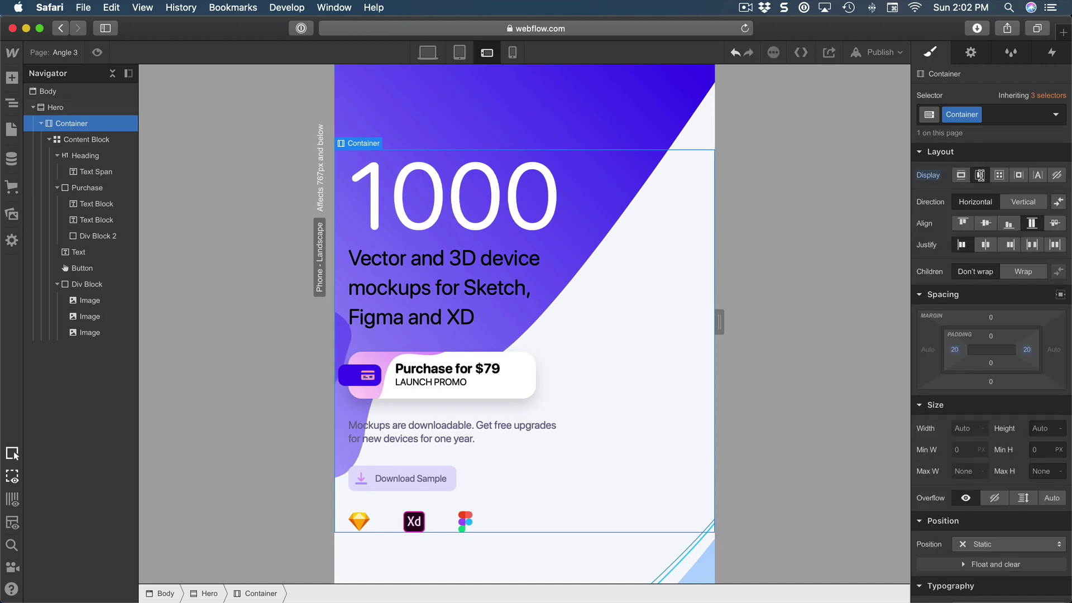
click(987, 245)
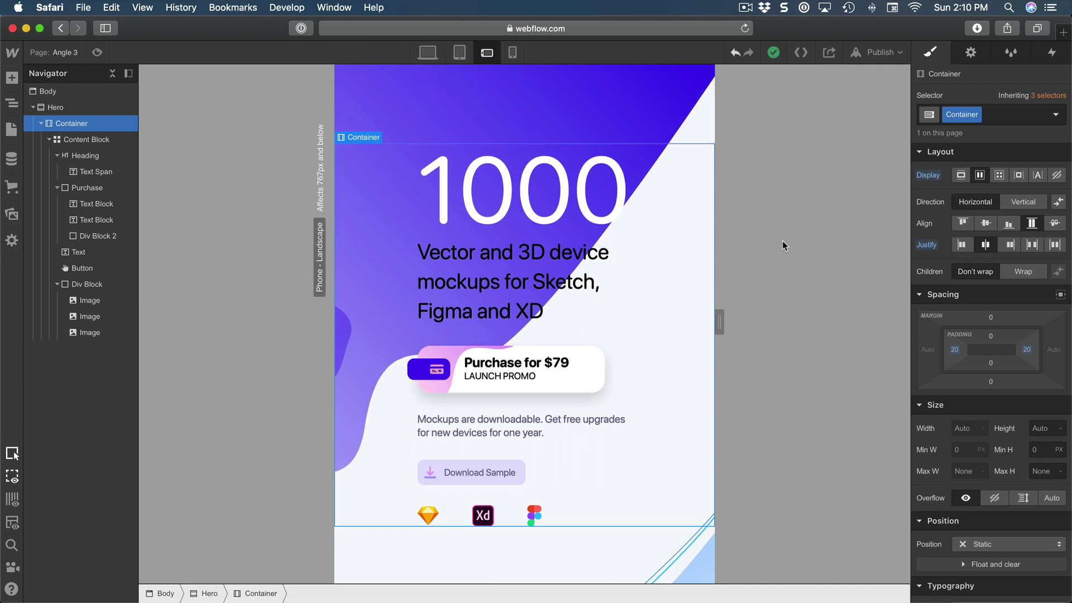
- At the phone portrait breakpoint, set the Content Block's width to 280 px
click(514, 54)
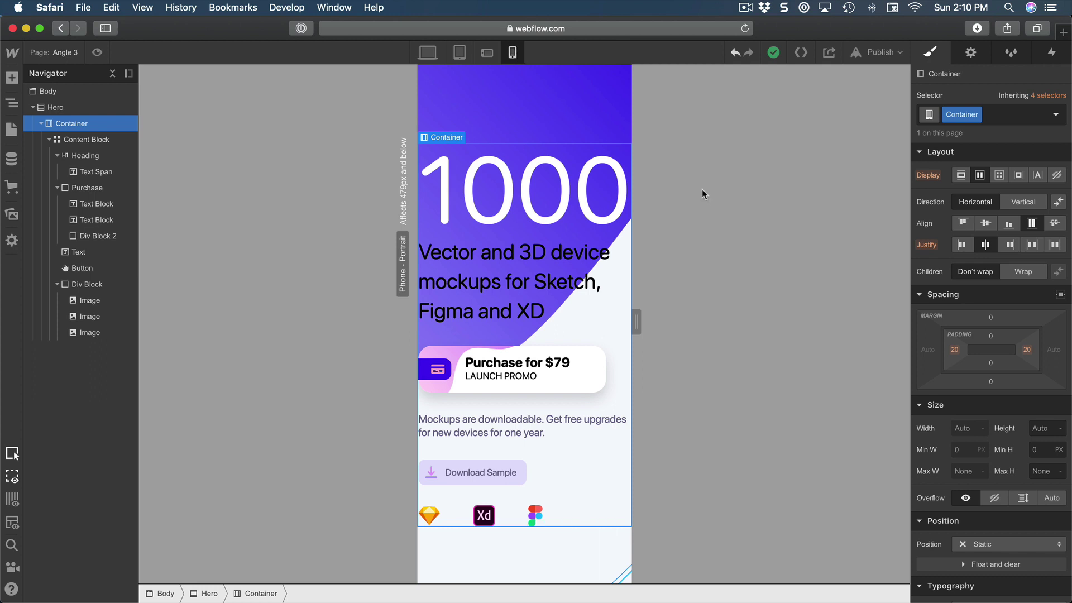
click(75, 141)
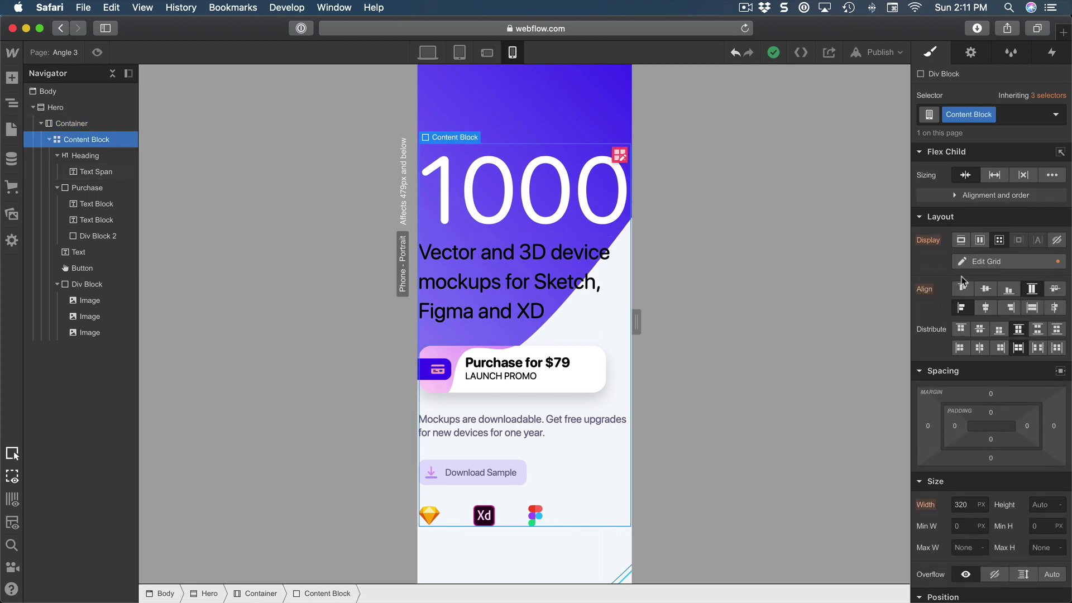
scroll(965, 282, down, 5)
click(969, 296)
double_click(969, 296)
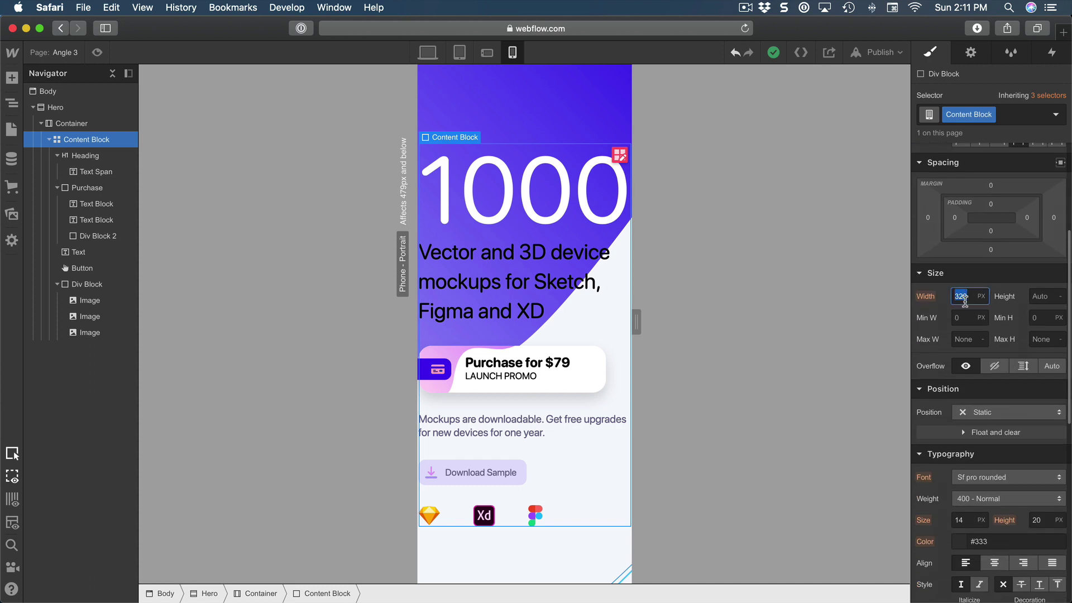
text(280)
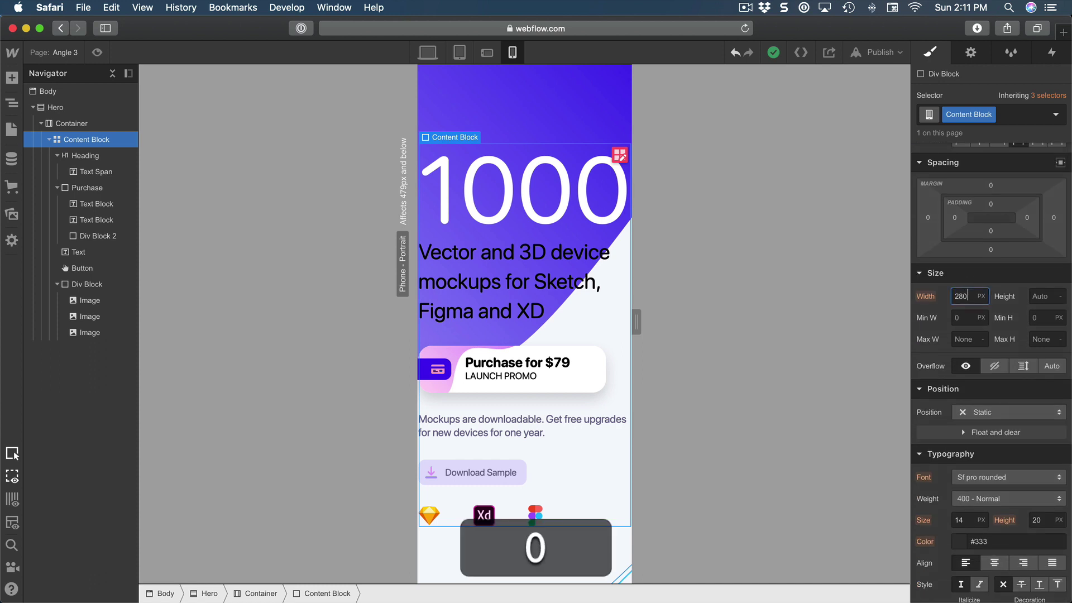
key(Return)
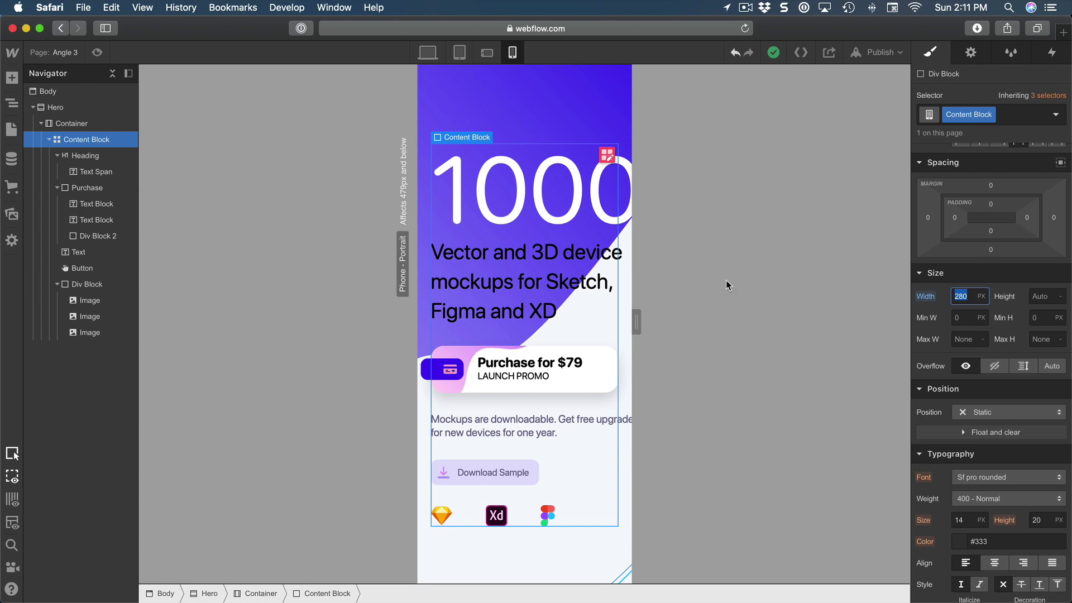
- Set the font size of the heading's "1000" Text Span to 120 px at phone portrait
click(556, 181)
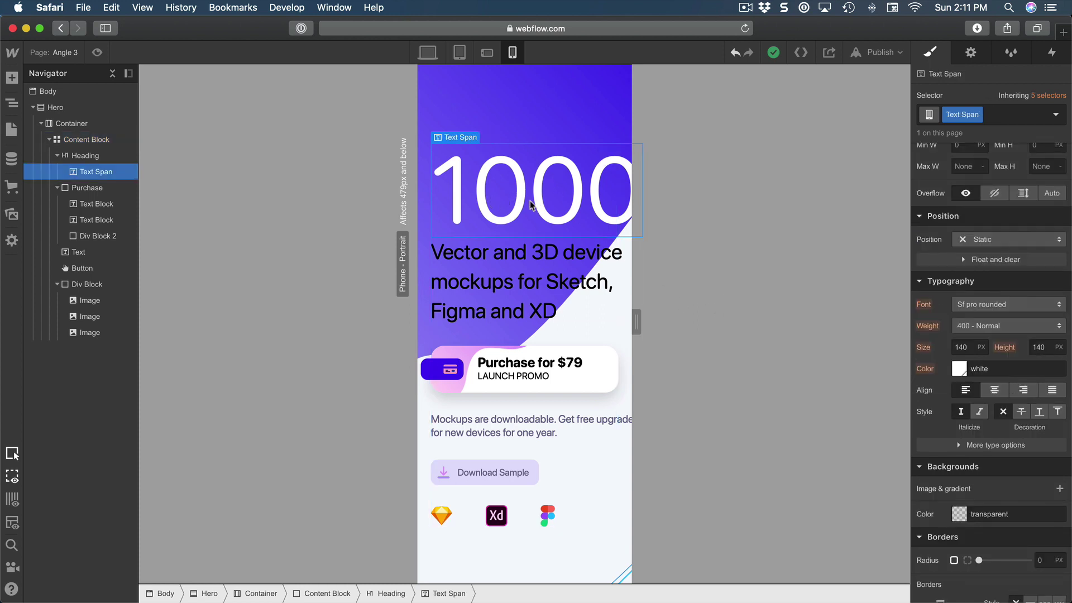
double_click(969, 348)
text(21)
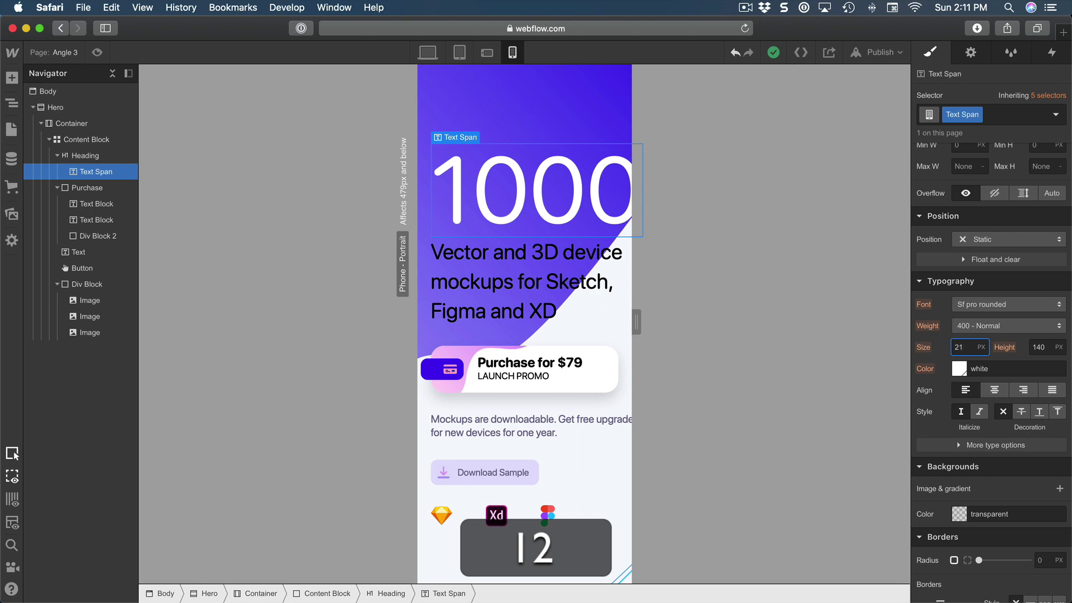
text(0)
key(Return)
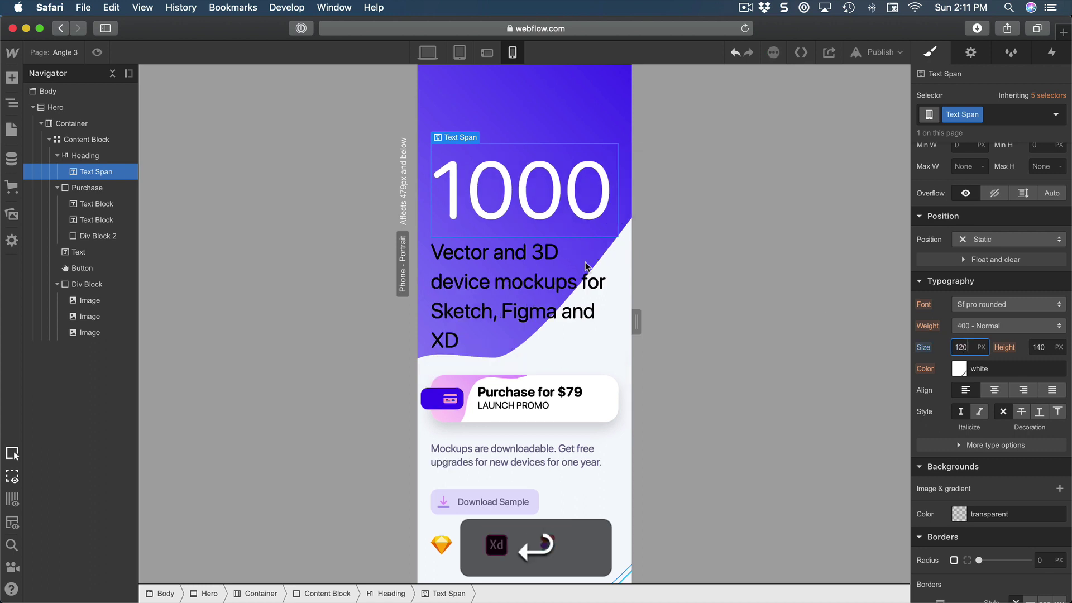
- Set the Heading's font size to 28 px at the phone portrait breakpoint
click(467, 278)
double_click(486, 274)
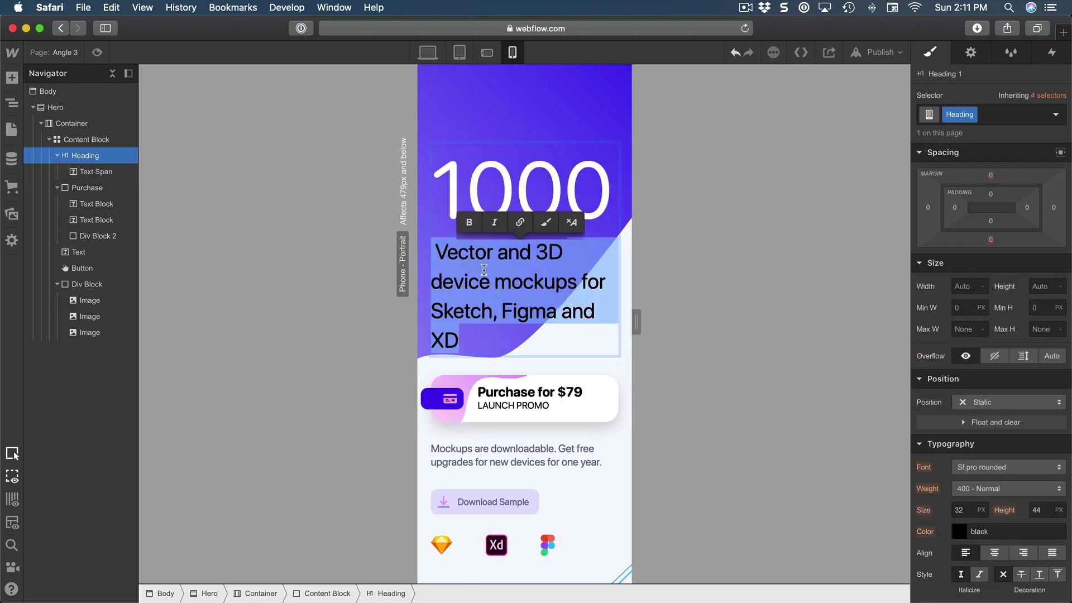
click(81, 156)
scroll(1003, 391, down, 5)
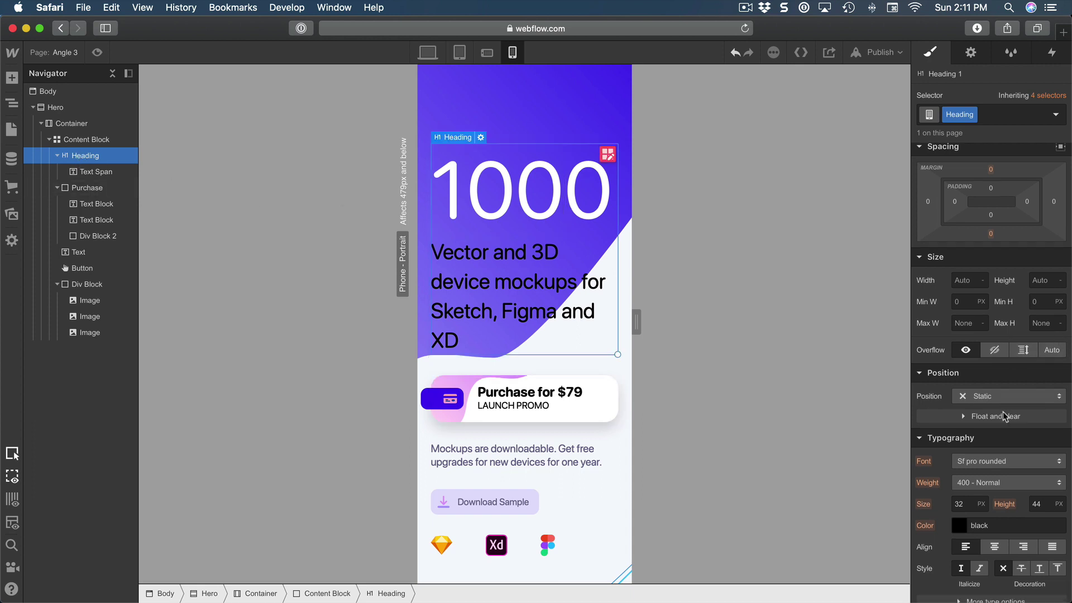
click(962, 426)
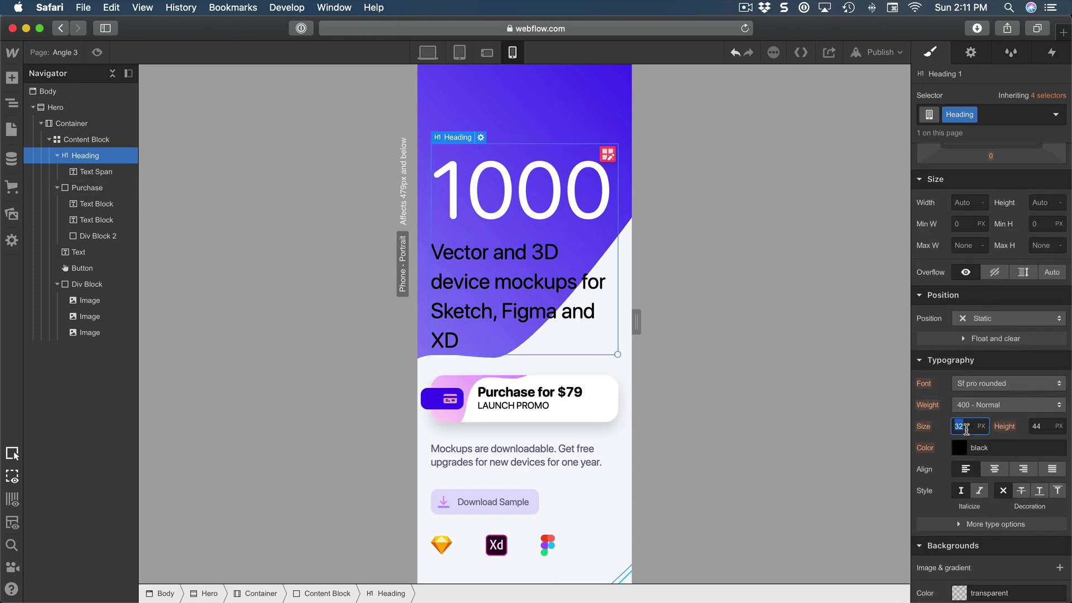
text(28)
key(Return)
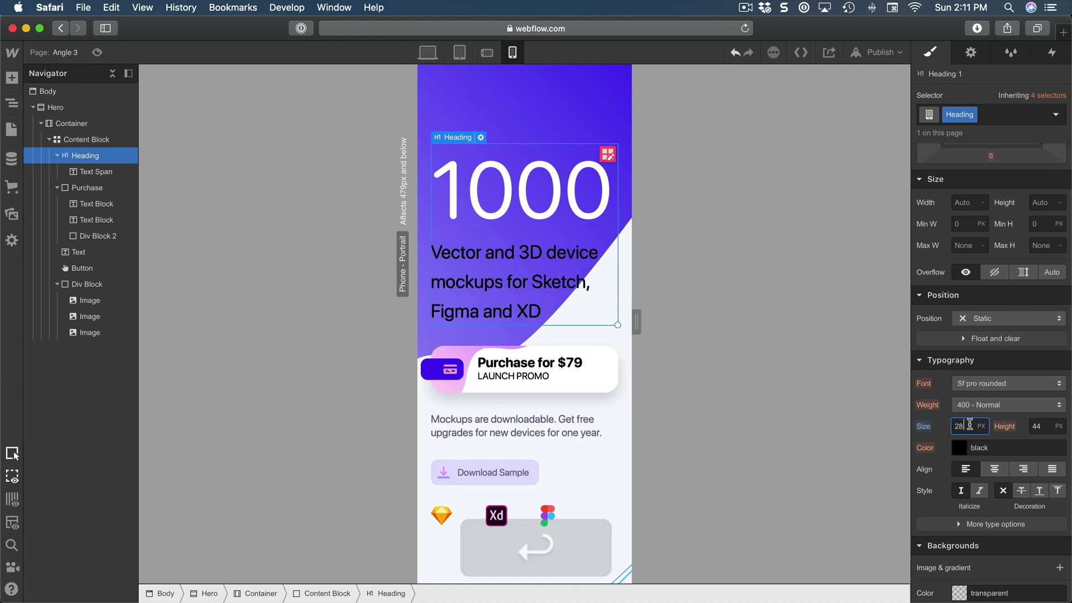
- Review the Text Span and Heading font sizes at phone portrait, and return to the phone landscape breakpoint
click(98, 173)
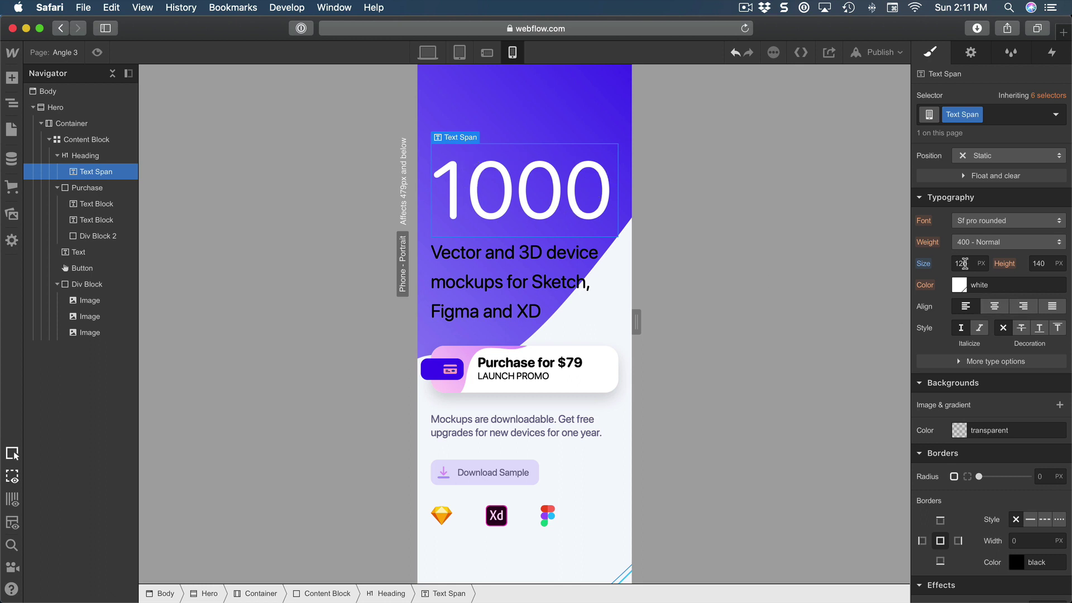
click(98, 159)
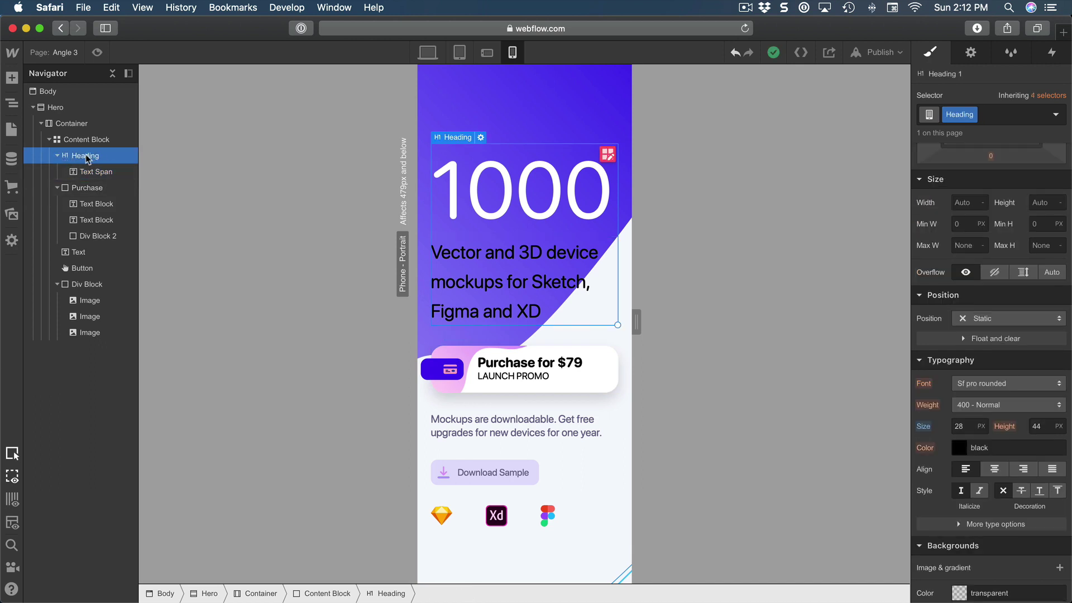
click(968, 429)
key(Return)
click(487, 53)
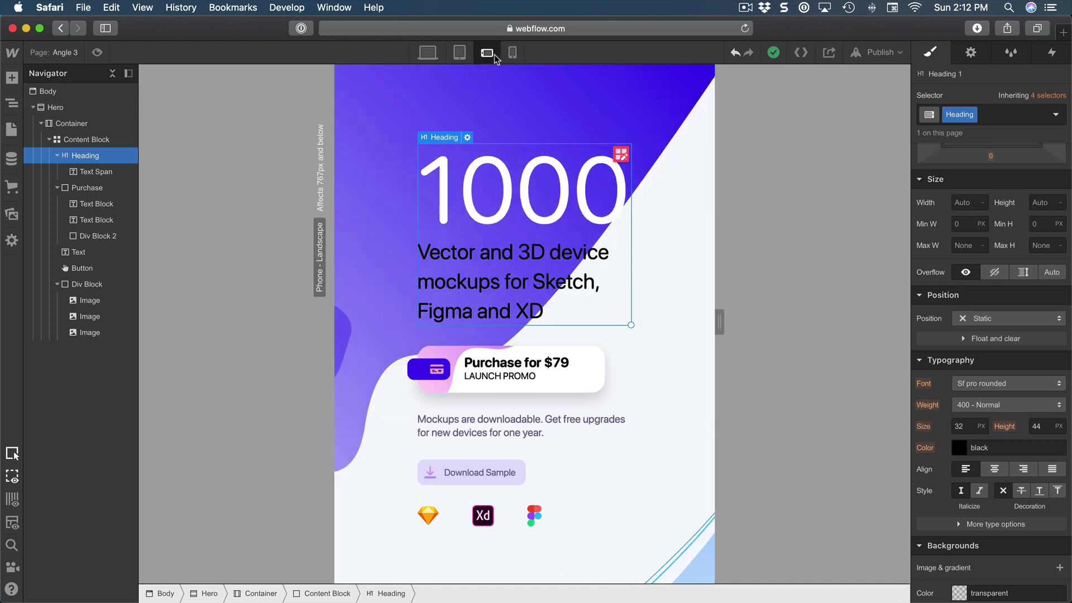
- Return to the desktop breakpoint and publish the site to the angle-3.webflow.io domain
click(459, 52)
click(428, 53)
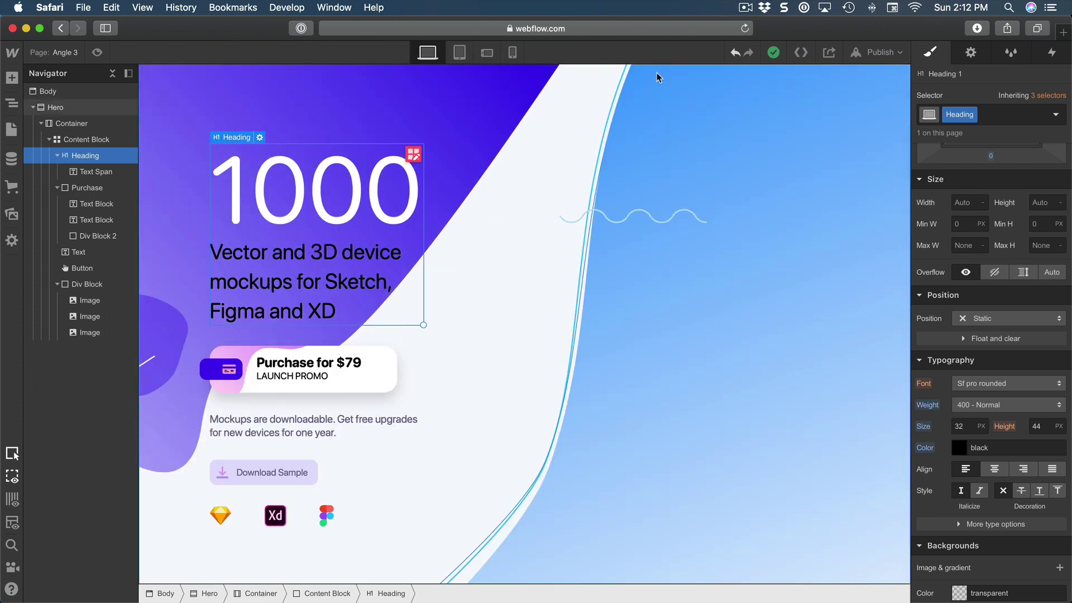
click(880, 52)
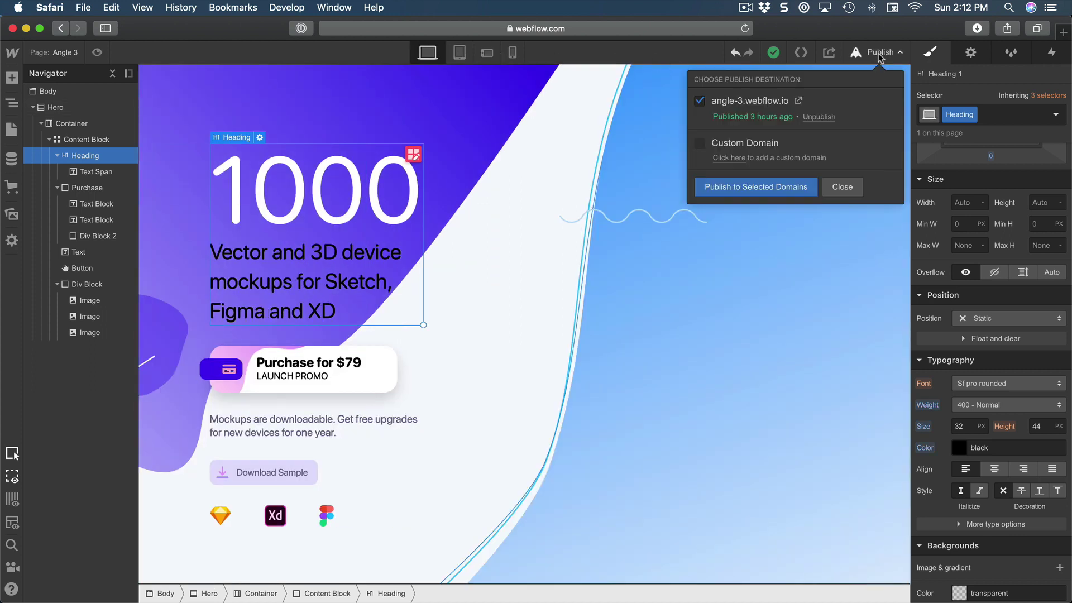
click(766, 187)
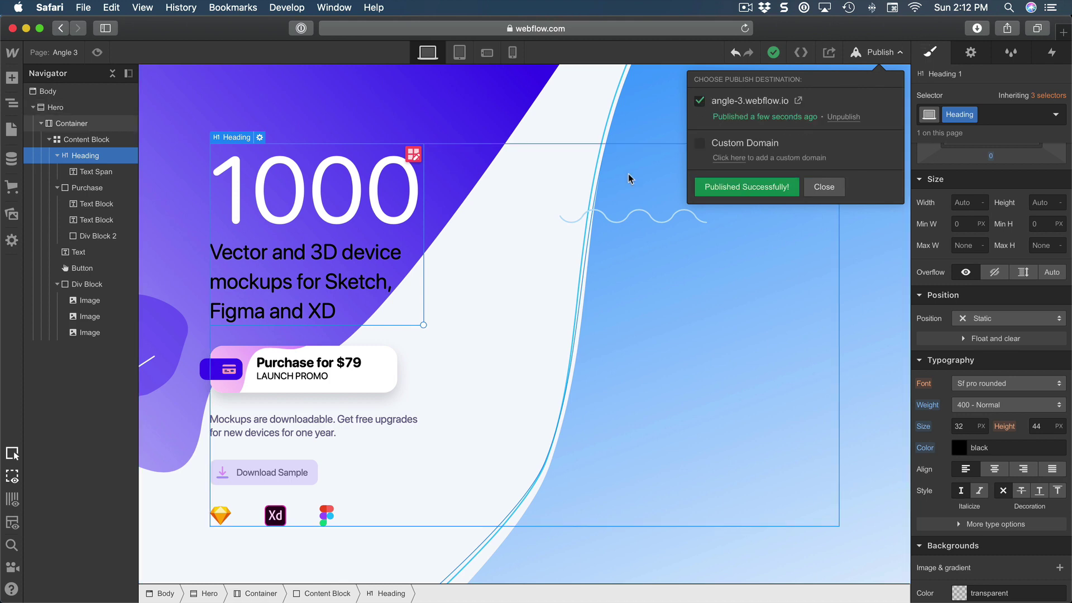
- Open the published angle-3.webflow.io site and review the hero's layout in the browser
click(800, 101)
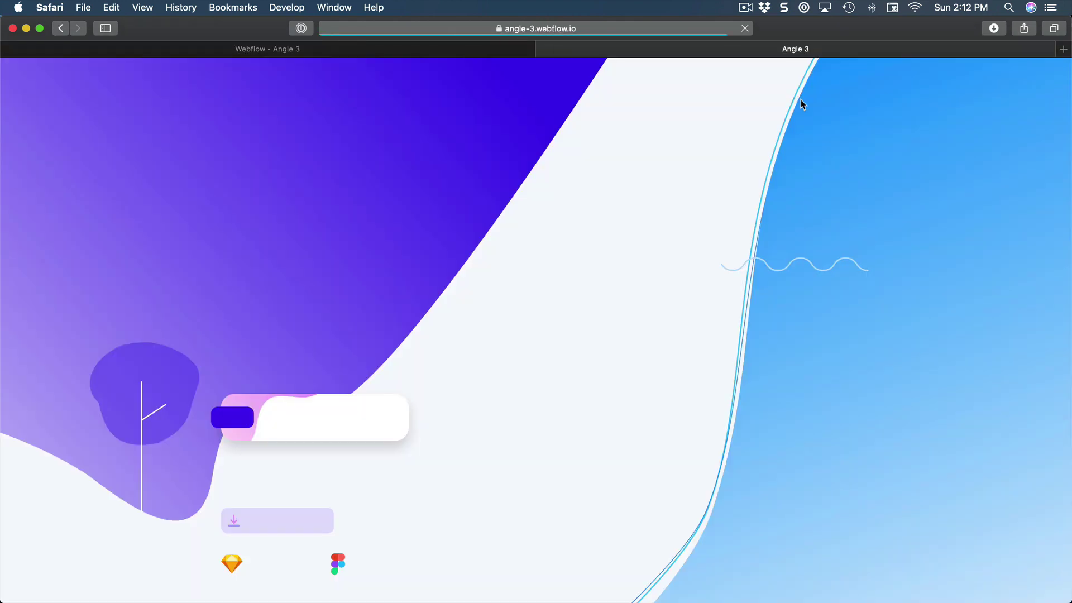
drag(1071, 170, 1068, 212)
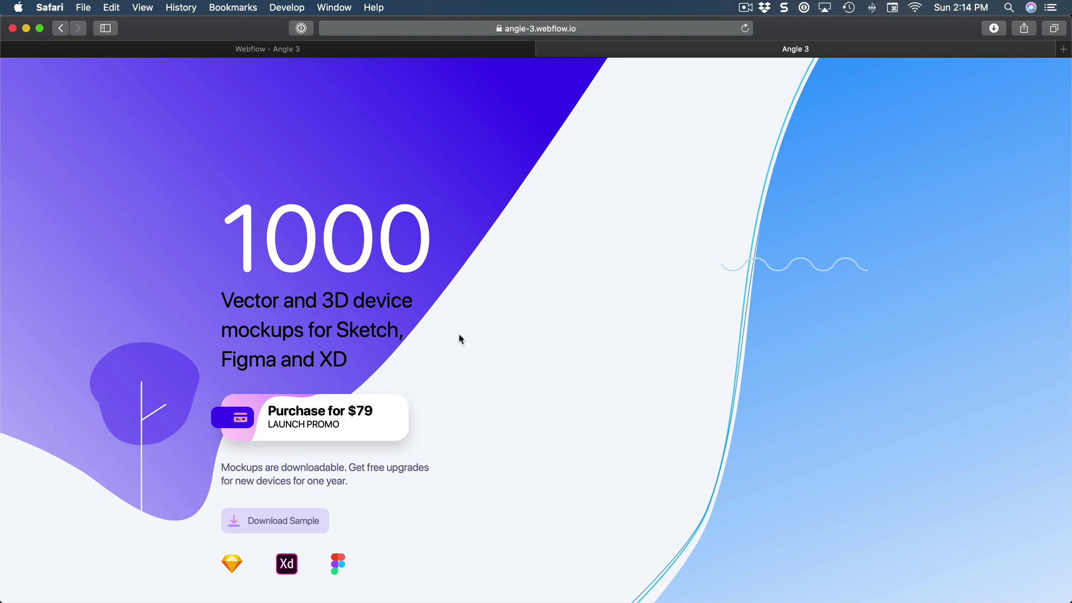
scroll(531, 420, down, 1)
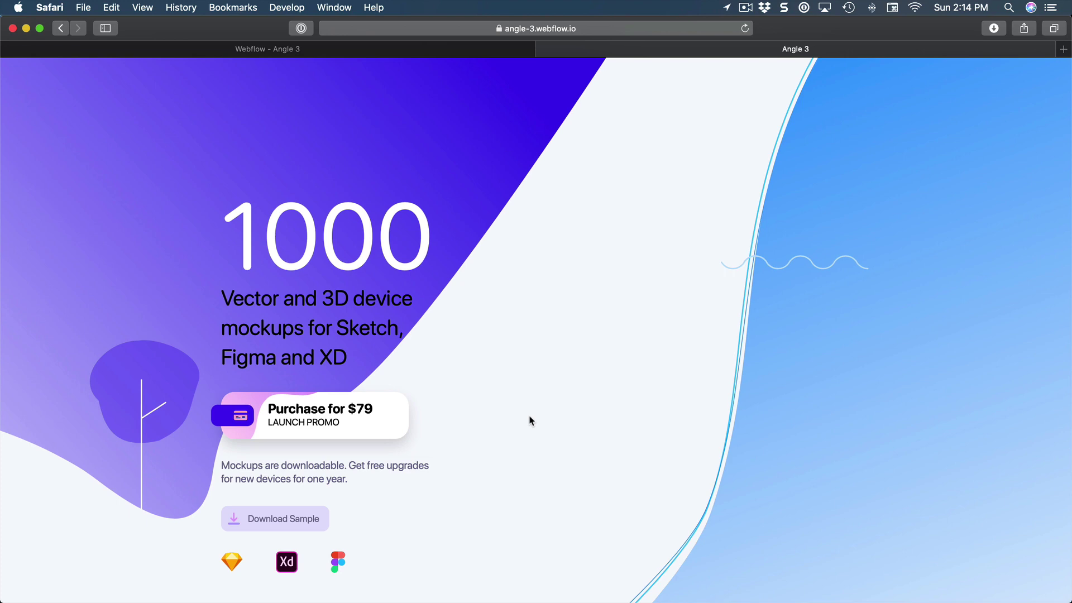